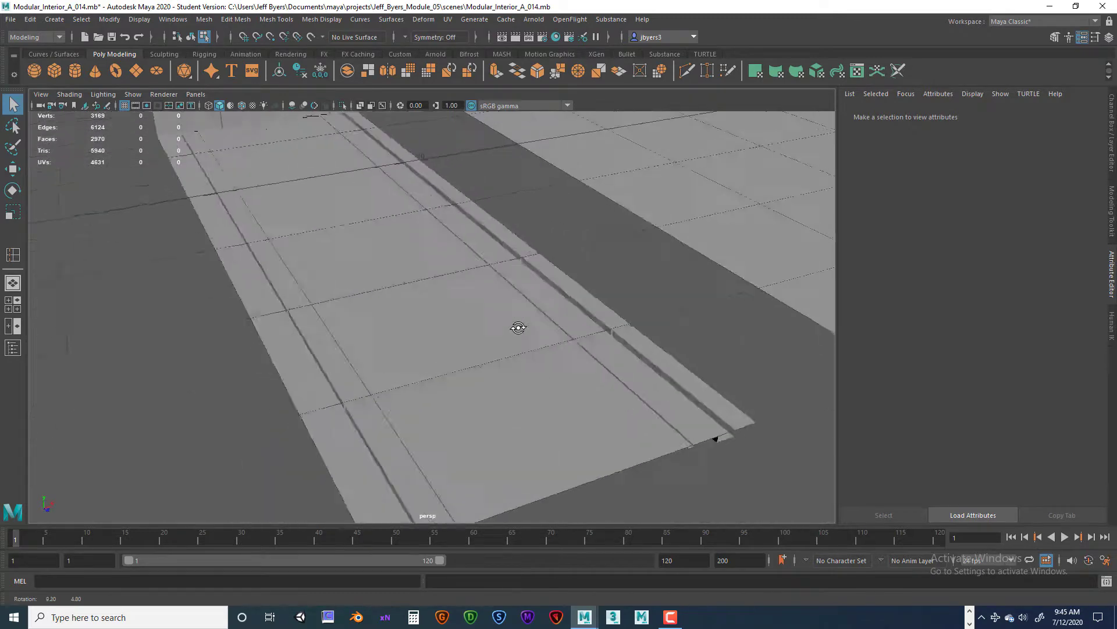
- Examine the floor strips and wall modules from several angles, selecting the floor strip in front of the pillar
{"action": "scroll", "coordinate": [378, 291], "scroll_direction": "down", "scroll_amount": 3}
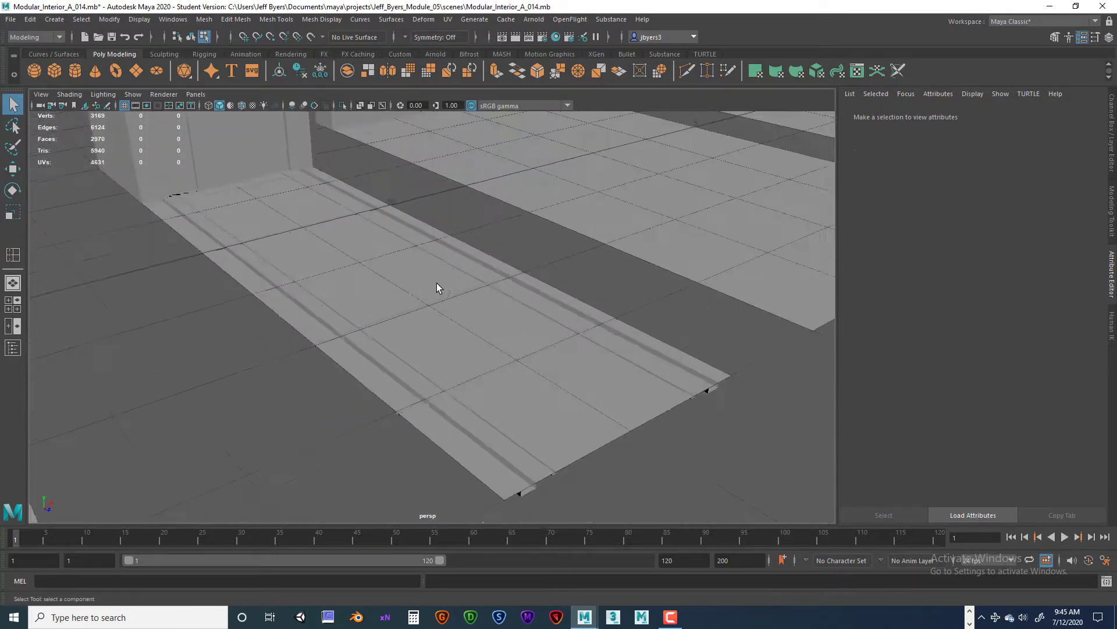
{"action": "scroll", "coordinate": [523, 304], "scroll_direction": "up", "scroll_amount": 4}
{"action": "scroll", "coordinate": [521, 296], "scroll_direction": "down", "scroll_amount": 5}
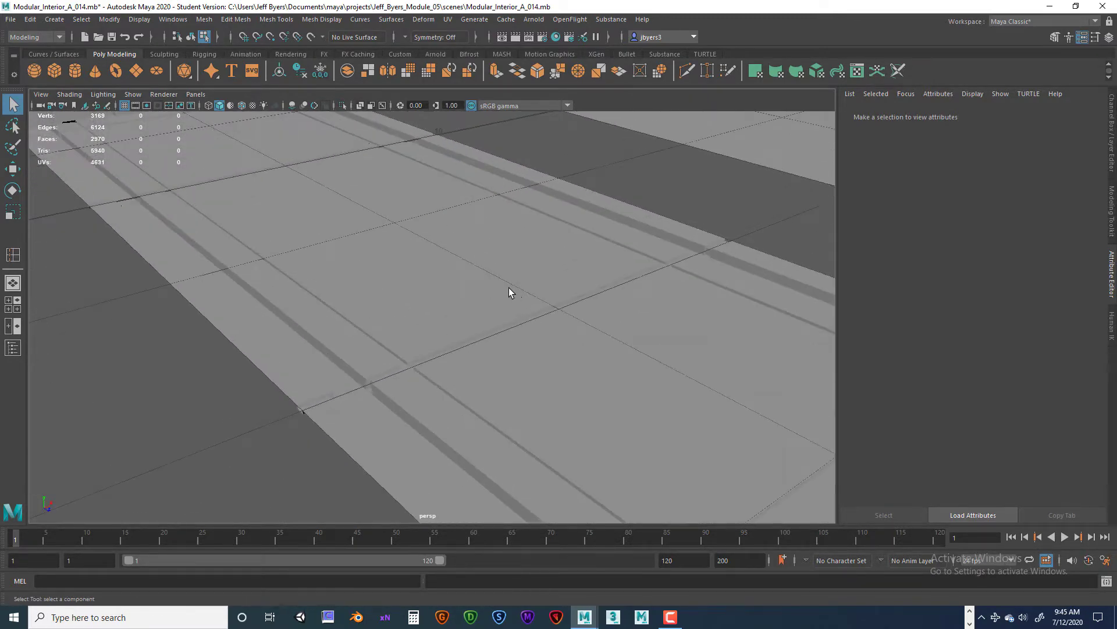
{"action": "left_click_drag", "start_coordinate": [426, 252], "coordinate": [477, 303], "text": "alt"}
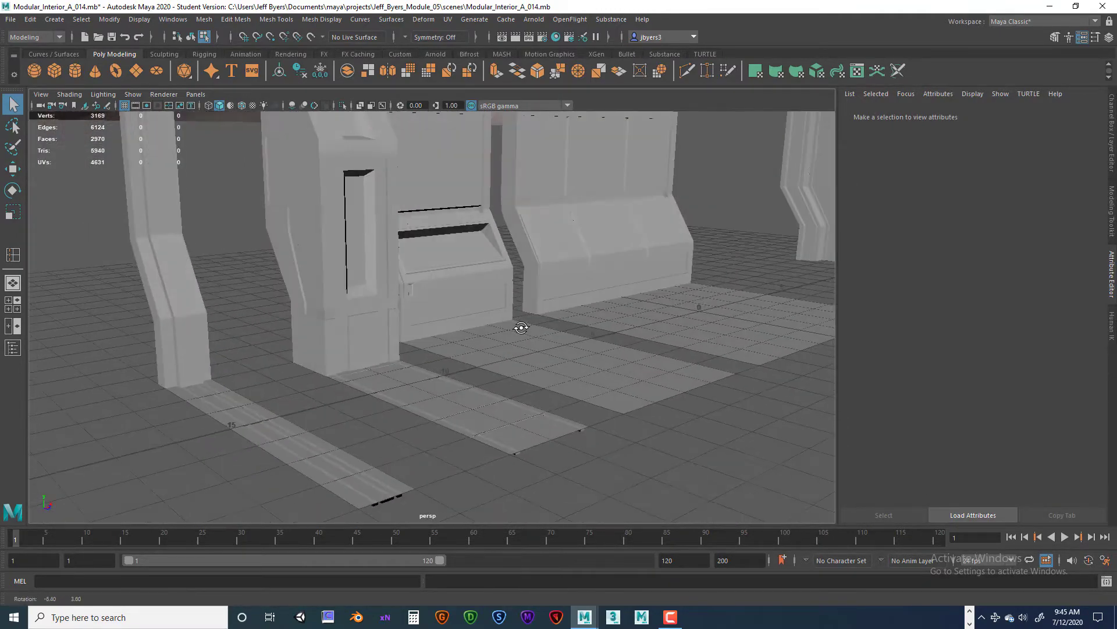
{"action": "scroll", "coordinate": [476, 303], "scroll_direction": "up", "scroll_amount": 3}
{"action": "left_click_drag", "start_coordinate": [594, 355], "coordinate": [529, 267], "text": "alt"}
{"action": "left_click_drag", "start_coordinate": [521, 316], "coordinate": [561, 355], "text": "alt"}
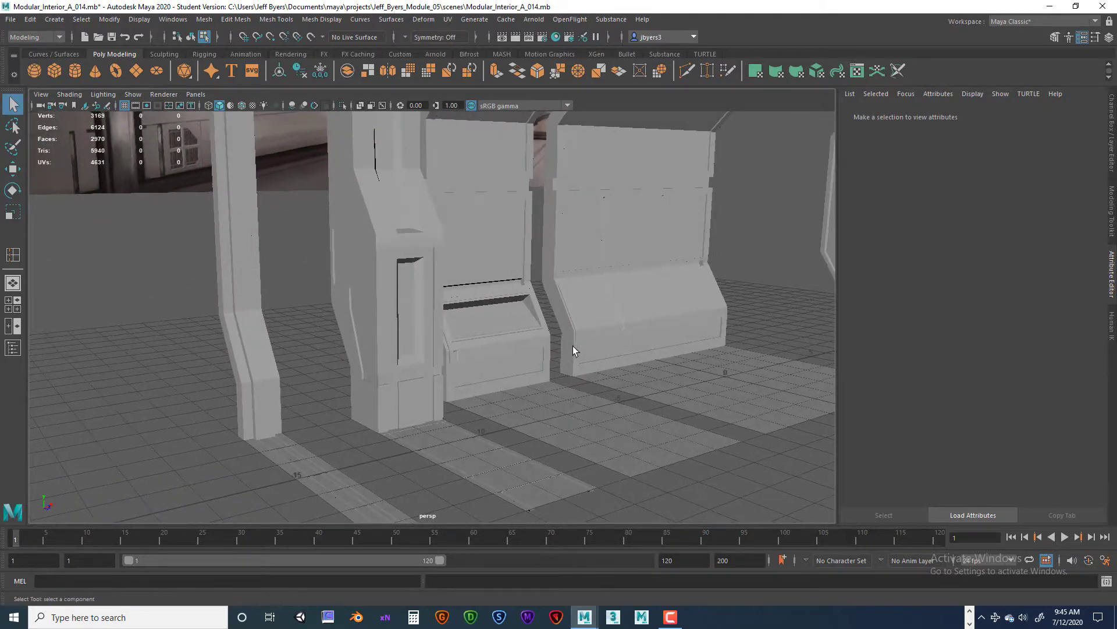
{"action": "middle_click_drag", "start_coordinate": [572, 346], "coordinate": [581, 314], "text": "alt"}
{"action": "scroll", "coordinate": [537, 348], "scroll_direction": "up", "scroll_amount": 3}
{"action": "left_click_drag", "start_coordinate": [581, 313], "coordinate": [519, 341], "text": "alt"}
{"action": "left_click_drag", "start_coordinate": [372, 365], "coordinate": [450, 387], "text": "alt"}
{"action": "middle_click_drag", "start_coordinate": [451, 387], "coordinate": [397, 310], "text": "alt"}
{"action": "left_click_drag", "start_coordinate": [397, 309], "coordinate": [454, 378], "text": "alt"}
{"action": "left_click", "coordinate": [419, 398]}
{"action": "right_click_drag", "start_coordinate": [420, 296], "coordinate": [398, 367]}
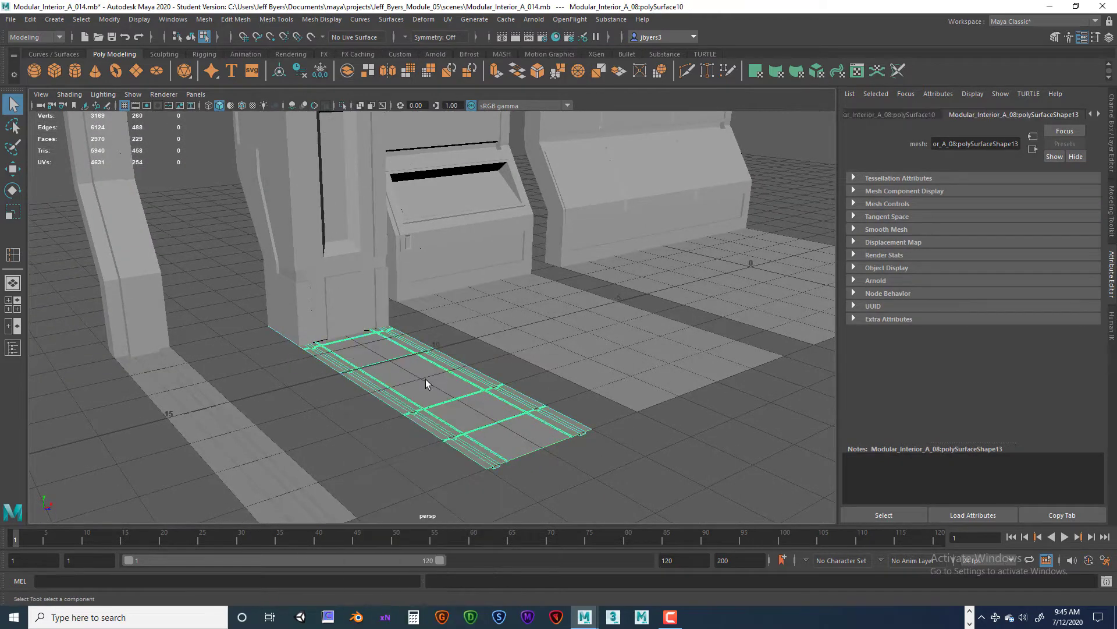
{"action": "left_click_drag", "start_coordinate": [429, 382], "coordinate": [460, 379], "text": "alt"}
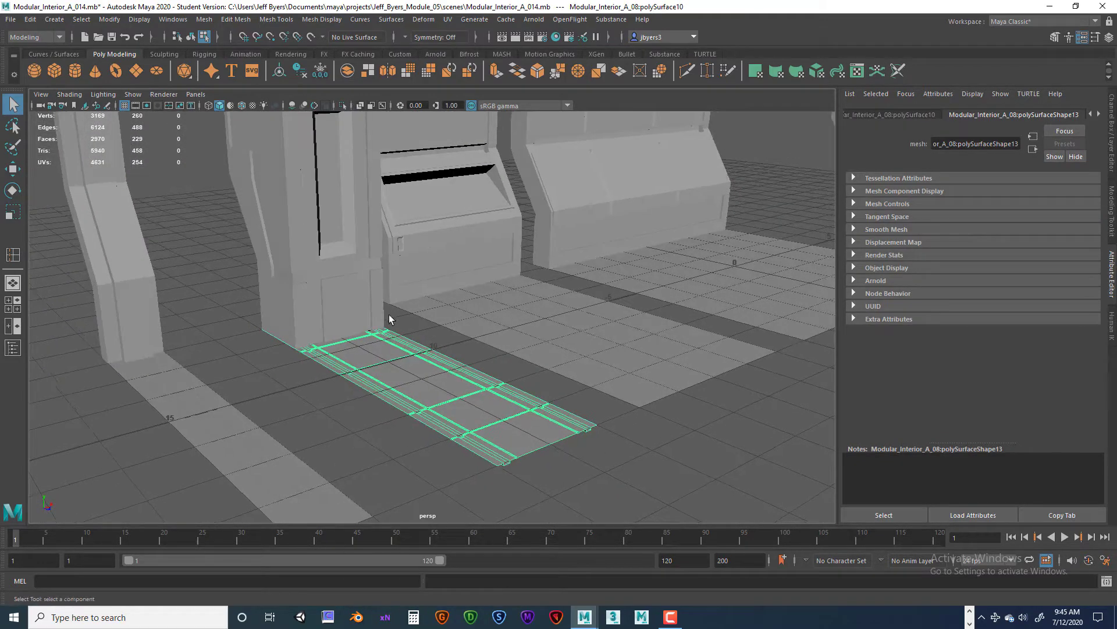
{"action": "left_click_drag", "start_coordinate": [389, 318], "coordinate": [373, 295], "text": "alt"}
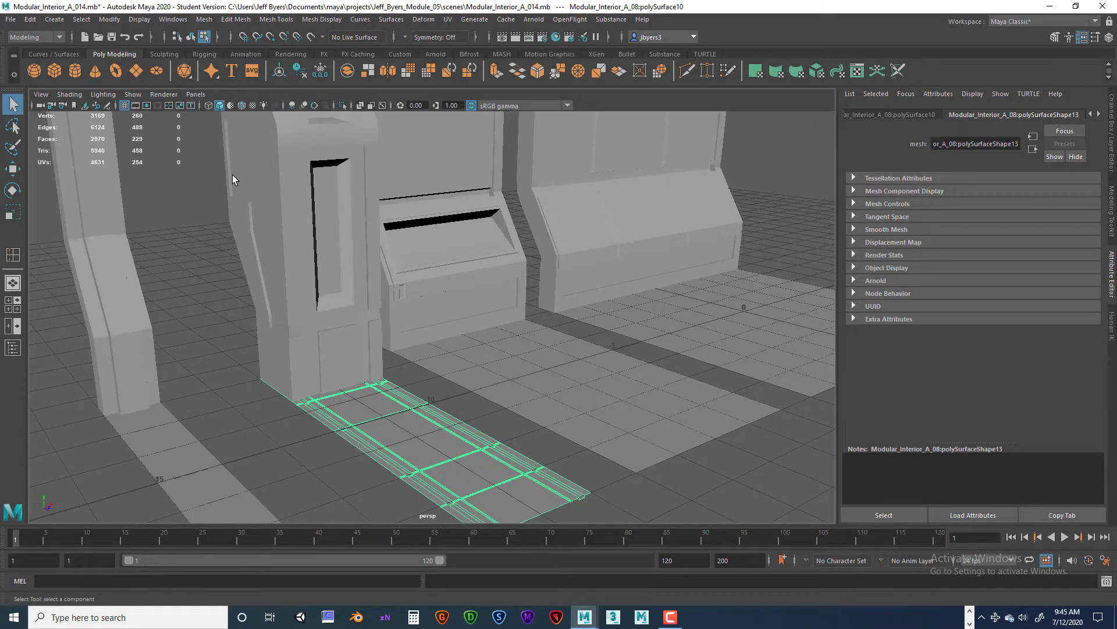
- Enable Screen-space Ambient Occlusion in the Viewport 2.0 settings and move the settings window clear of the model
{"action": "left_click", "coordinate": [158, 93]}
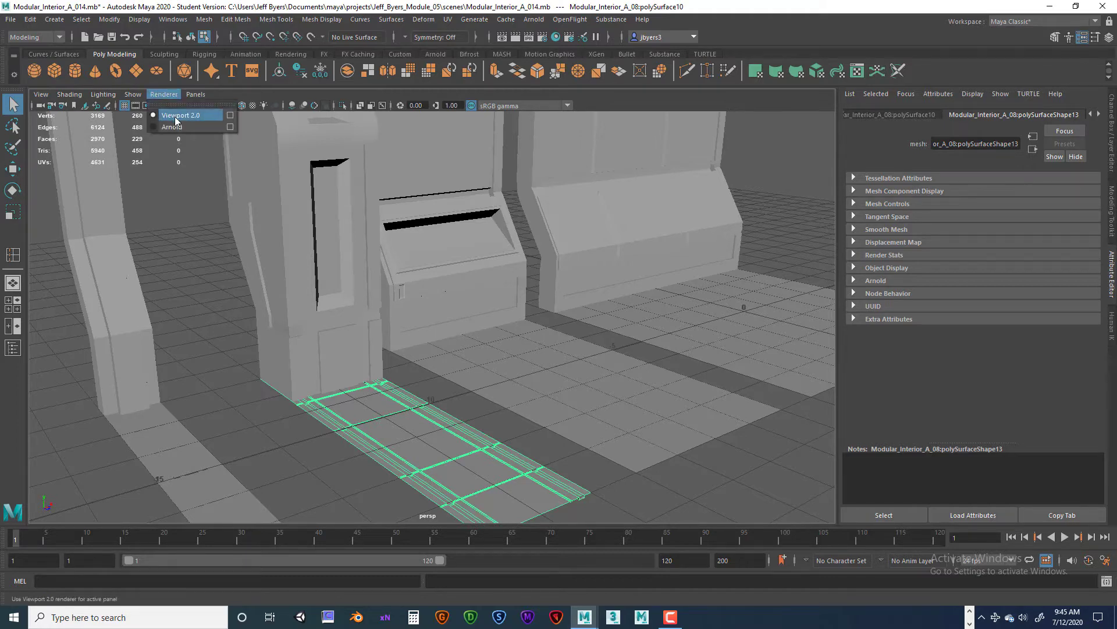
{"action": "left_click", "coordinate": [230, 115]}
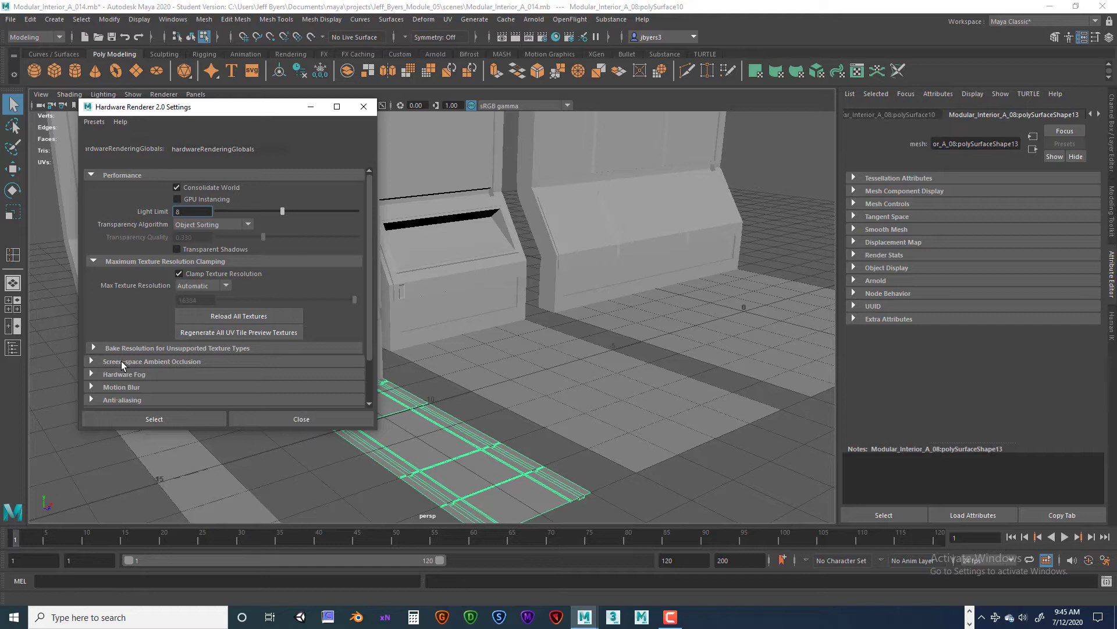
{"action": "left_click", "coordinate": [91, 362]}
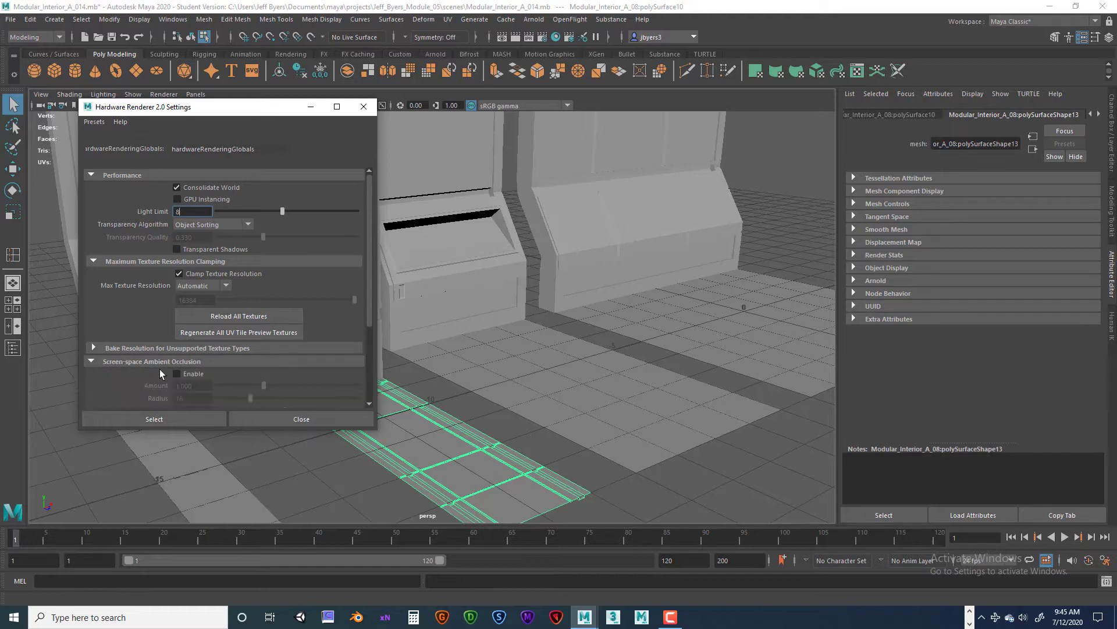
{"action": "left_click", "coordinate": [176, 373]}
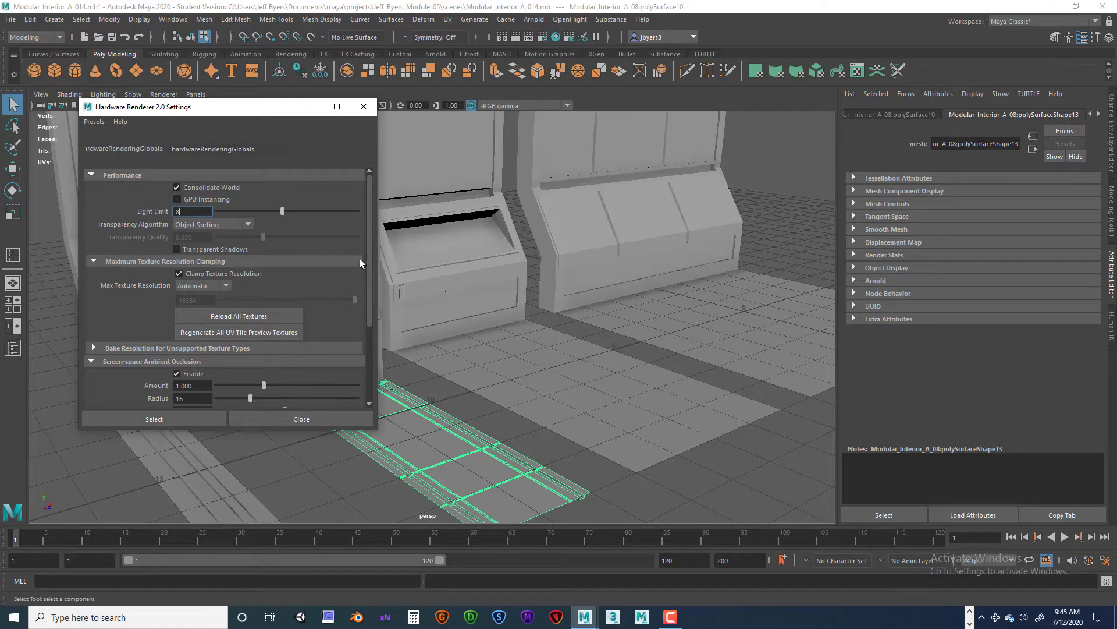
{"action": "left_click_drag", "start_coordinate": [262, 112], "coordinate": [881, 133]}
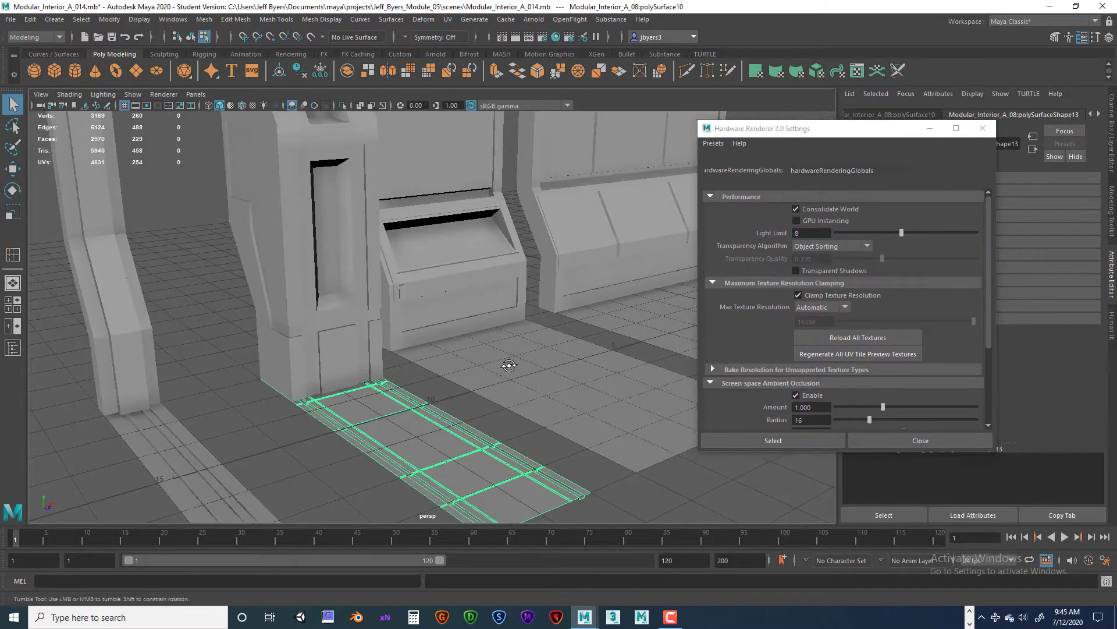
- Deselect the floor strip and toggle ambient occlusion to compare the shading, leaving it enabled
{"action": "mouse_move", "coordinate": [506, 367]}
{"action": "middle_mouse_down", "text": "alt"}
{"action": "mouse_move", "coordinate": [481, 299]}
{"action": "mouse_move", "coordinate": [515, 373]}
{"action": "middle_mouse_up", "text": "alt"}
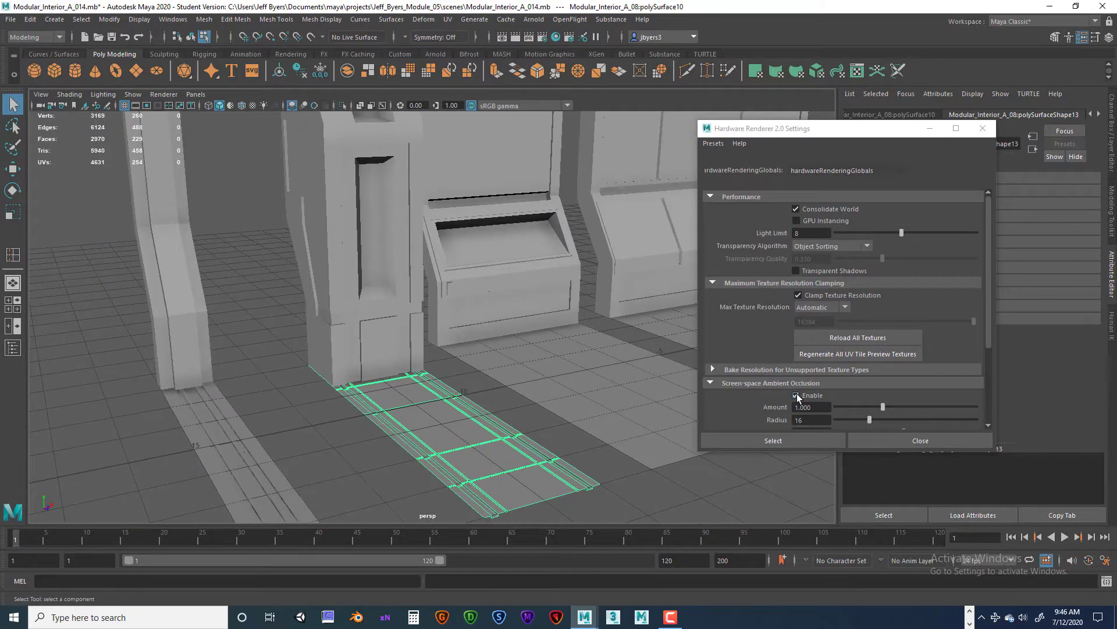
{"action": "left_click", "coordinate": [505, 407]}
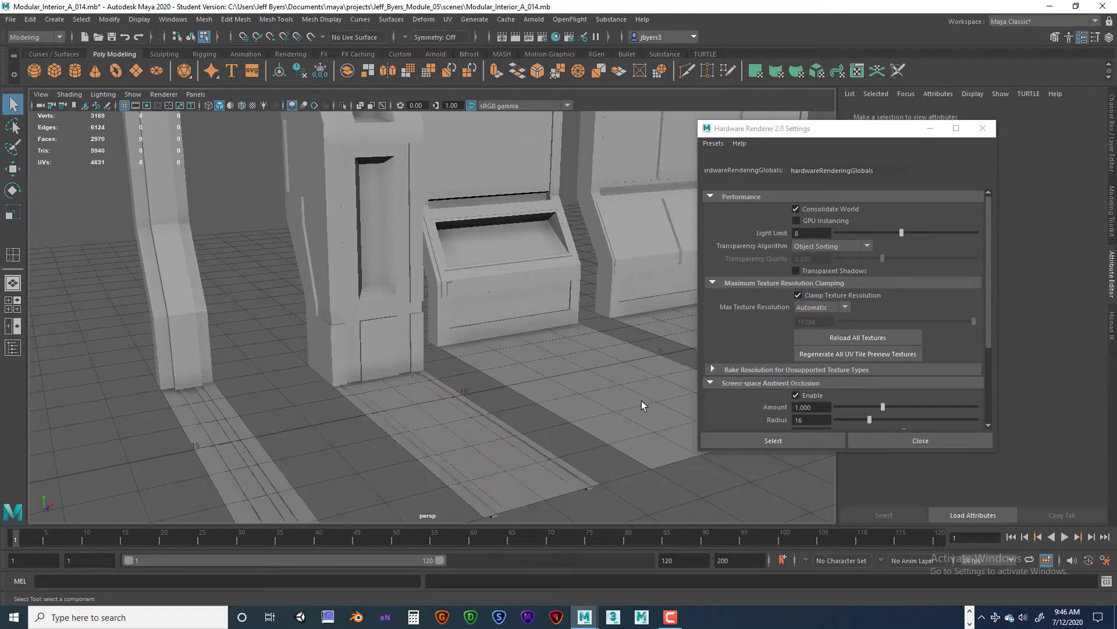
{"action": "middle_click_drag", "start_coordinate": [642, 404], "coordinate": [531, 322], "text": "alt"}
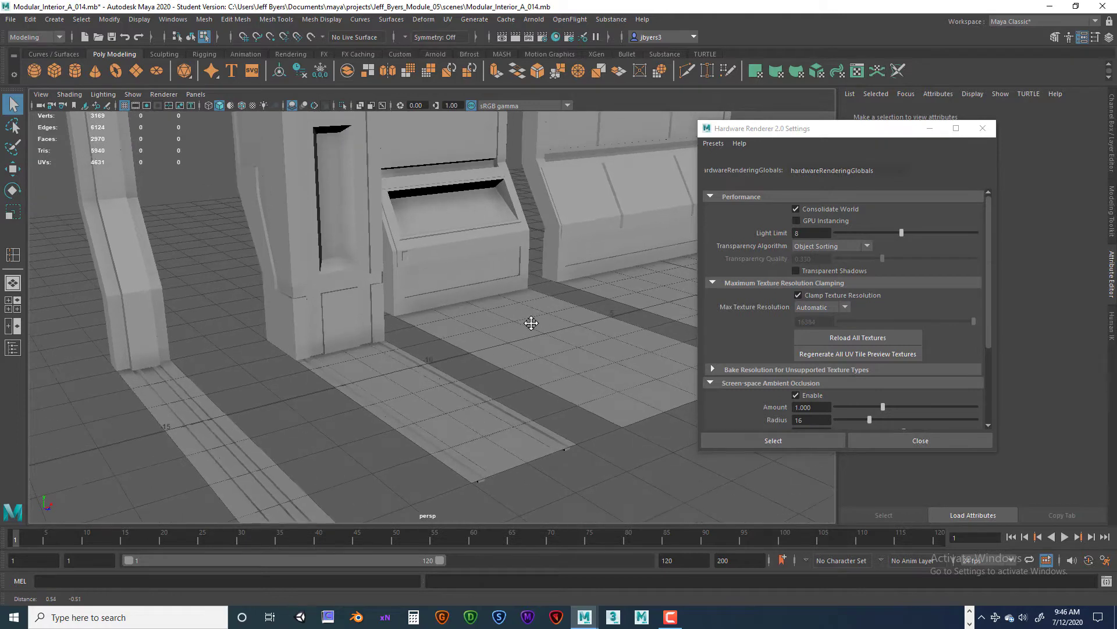
{"action": "left_click", "coordinate": [797, 396]}
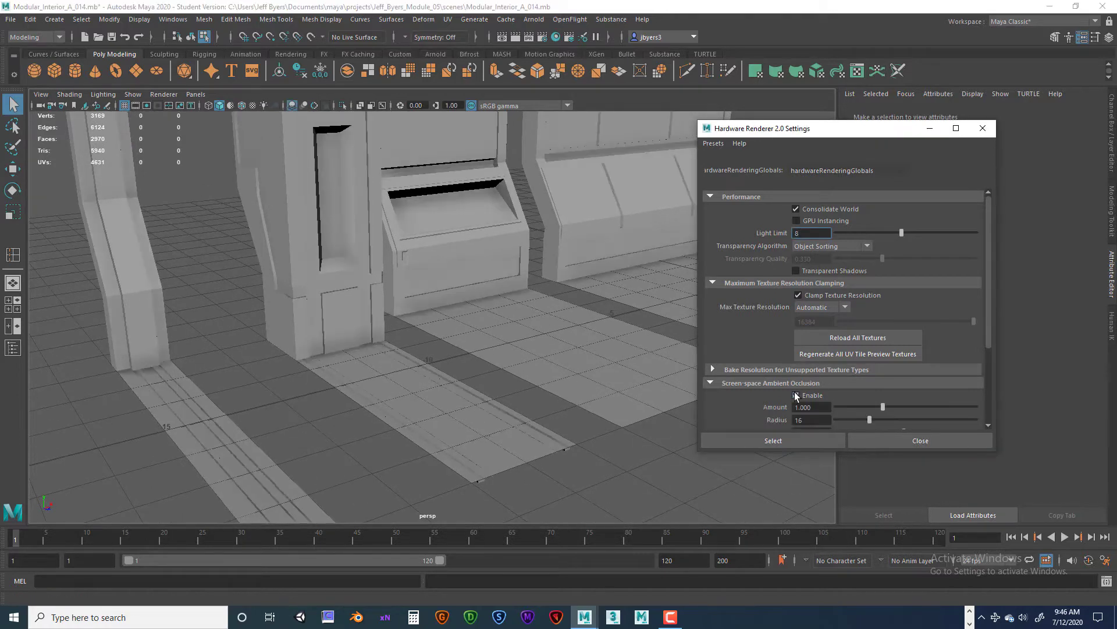
{"action": "left_click", "coordinate": [797, 396]}
{"action": "left_click", "coordinate": [796, 396]}
- Set the ambient occlusion amount to about 2.134, the radius to 4 and the filter radius to 32
{"action": "scroll", "coordinate": [896, 406], "scroll_direction": "down", "scroll_amount": 2}
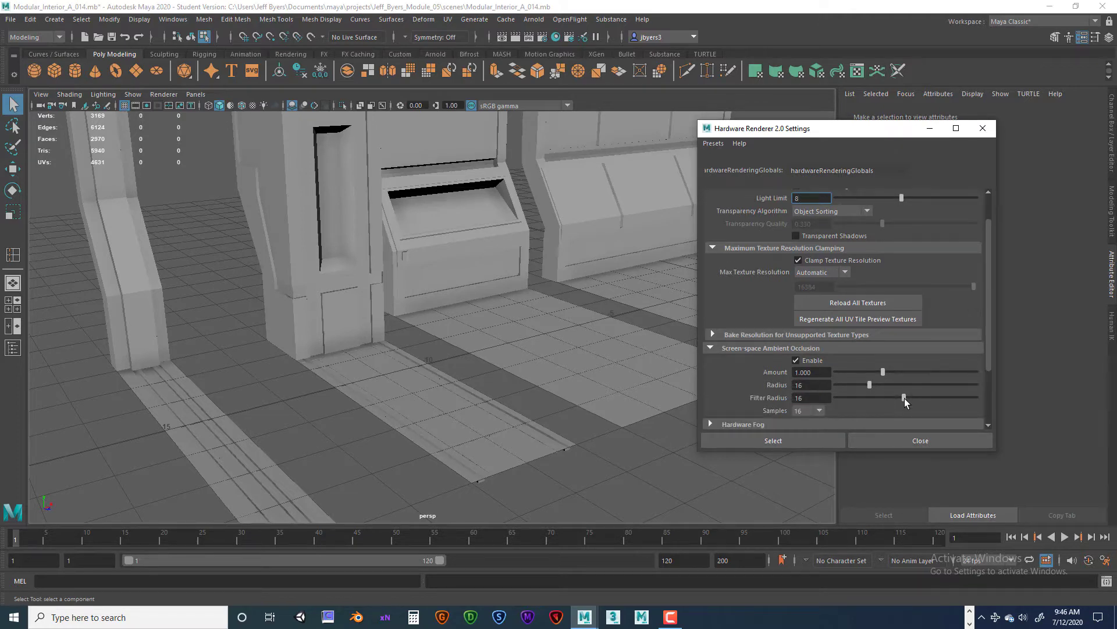
{"action": "left_click_drag", "start_coordinate": [908, 397], "coordinate": [931, 398]}
{"action": "mouse_move", "coordinate": [865, 383]}
{"action": "left_mouse_down"}
{"action": "mouse_move", "coordinate": [845, 382]}
{"action": "mouse_move", "coordinate": [944, 372]}
{"action": "mouse_move", "coordinate": [918, 376]}
{"action": "left_mouse_up"}
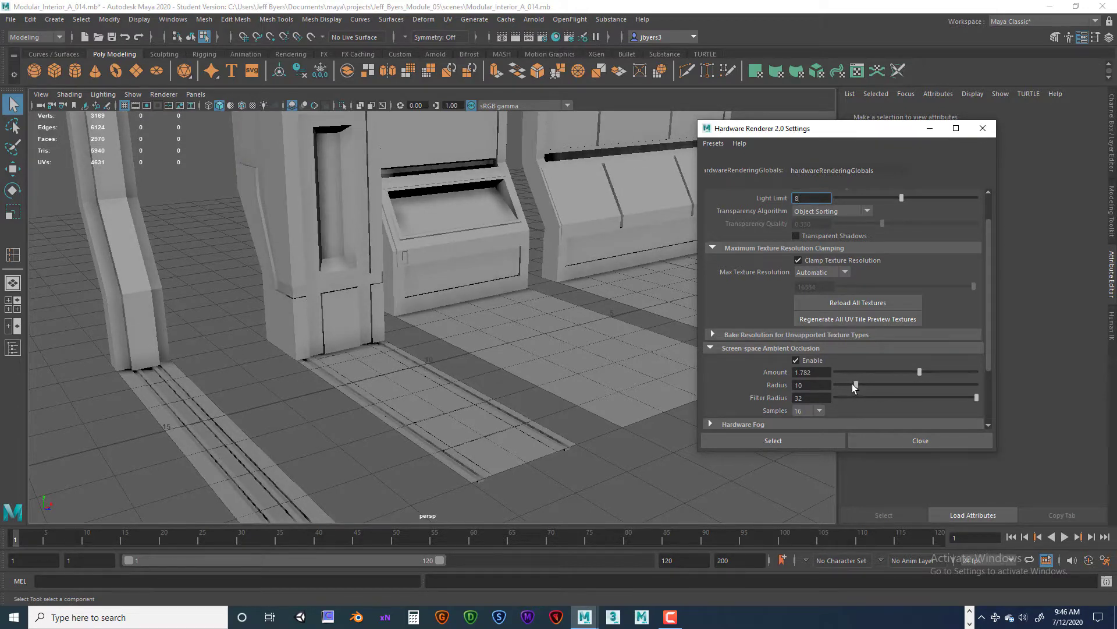
{"action": "left_click_drag", "start_coordinate": [920, 371], "coordinate": [935, 372]}
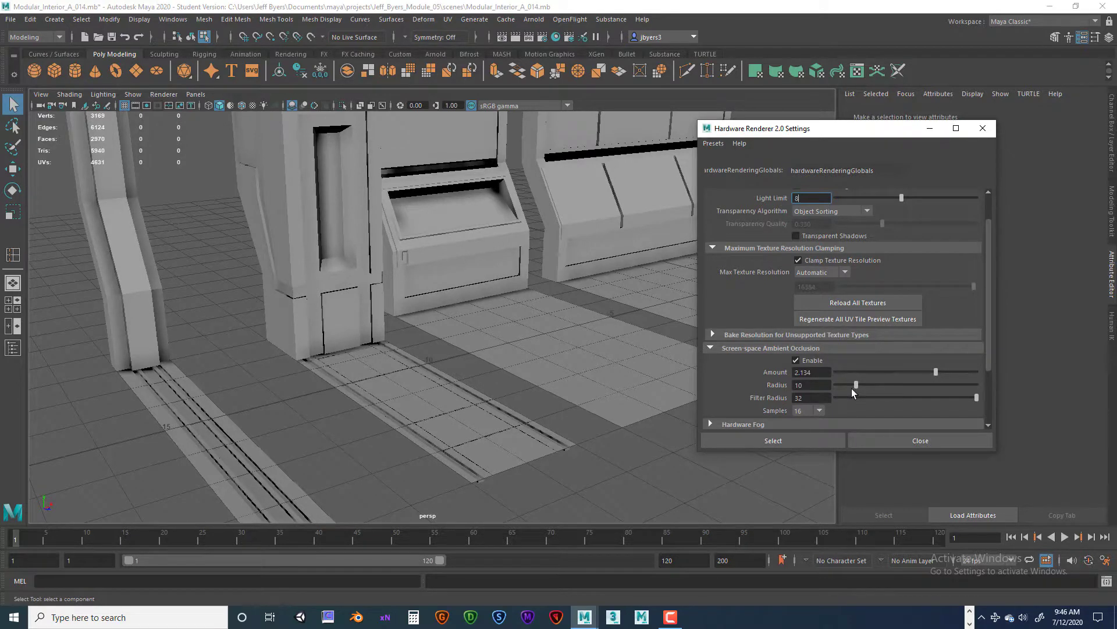
{"action": "left_click_drag", "start_coordinate": [857, 384], "coordinate": [840, 389]}
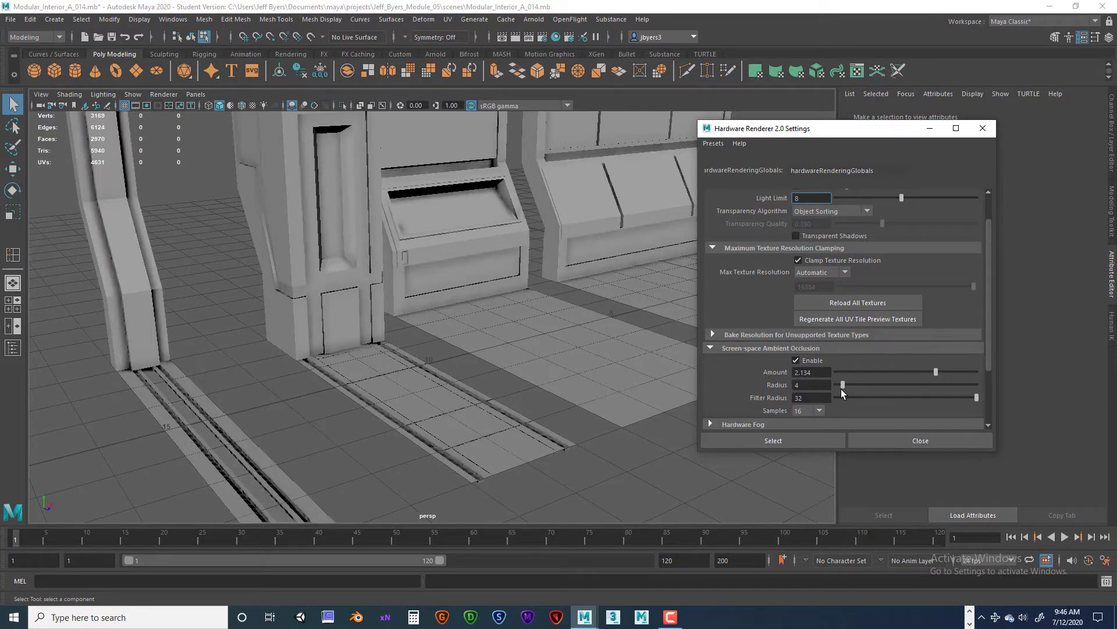
- Check the shading on the grooved floor strips and set the ambient occlusion samples to 32
{"action": "left_click_drag", "start_coordinate": [401, 389], "coordinate": [483, 383], "text": "alt"}
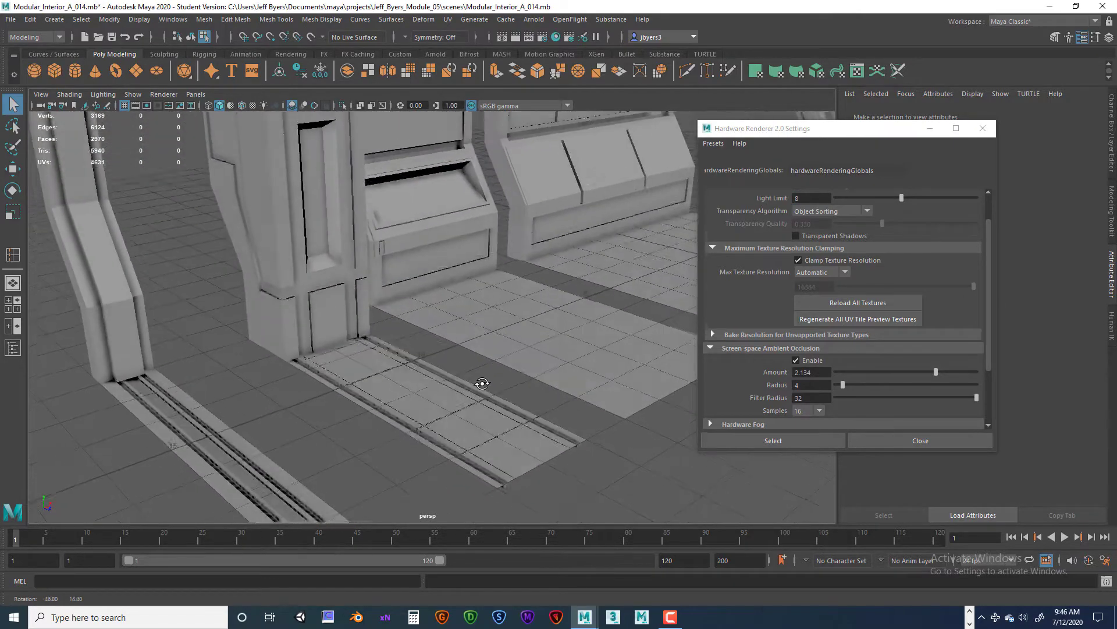
{"action": "scroll", "coordinate": [479, 389], "scroll_direction": "down", "scroll_amount": 5}
{"action": "scroll", "coordinate": [482, 378], "scroll_direction": "up", "scroll_amount": 7}
{"action": "middle_click_drag", "start_coordinate": [481, 377], "coordinate": [535, 266], "text": "alt"}
{"action": "left_click_drag", "start_coordinate": [535, 266], "coordinate": [519, 341], "text": "alt"}
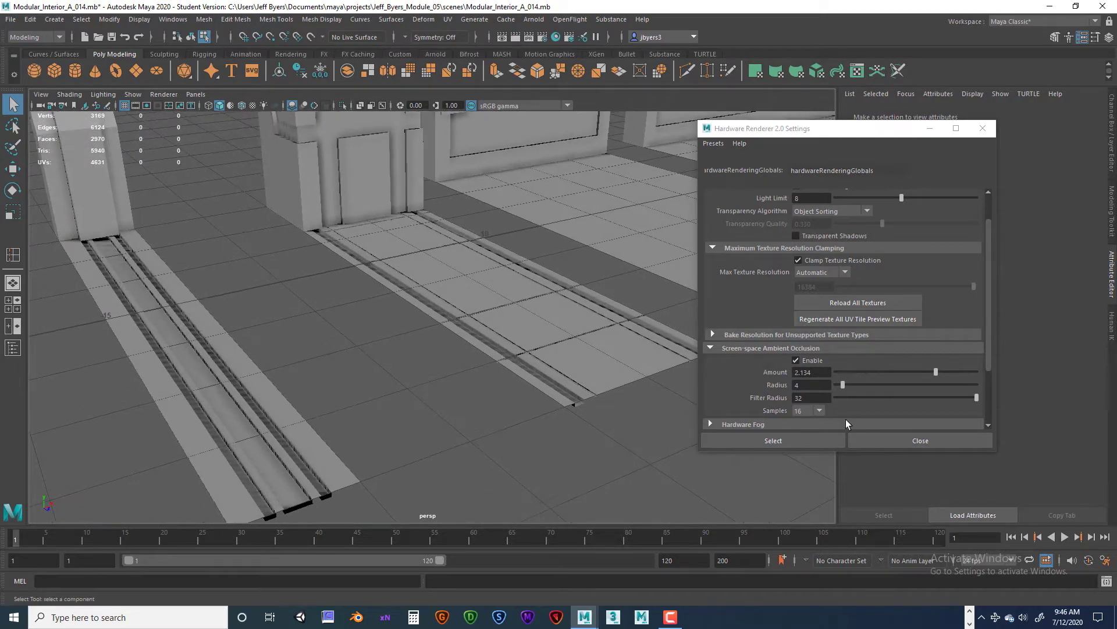
{"action": "left_click", "coordinate": [817, 411]}
{"action": "left_click", "coordinate": [806, 447]}
{"action": "left_click_drag", "start_coordinate": [585, 419], "coordinate": [513, 420], "text": "alt"}
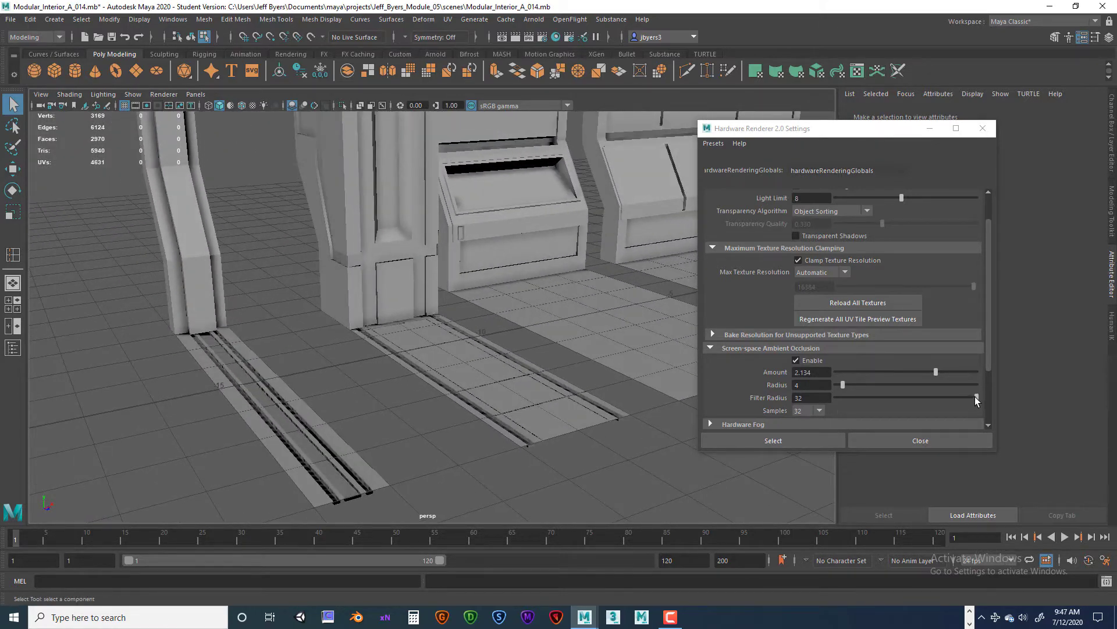
- Try lower ambient occlusion filter radius values and settle on 11
{"action": "left_click_drag", "start_coordinate": [975, 396], "coordinate": [895, 397]}
{"action": "left_click_drag", "start_coordinate": [977, 397], "coordinate": [825, 390]}
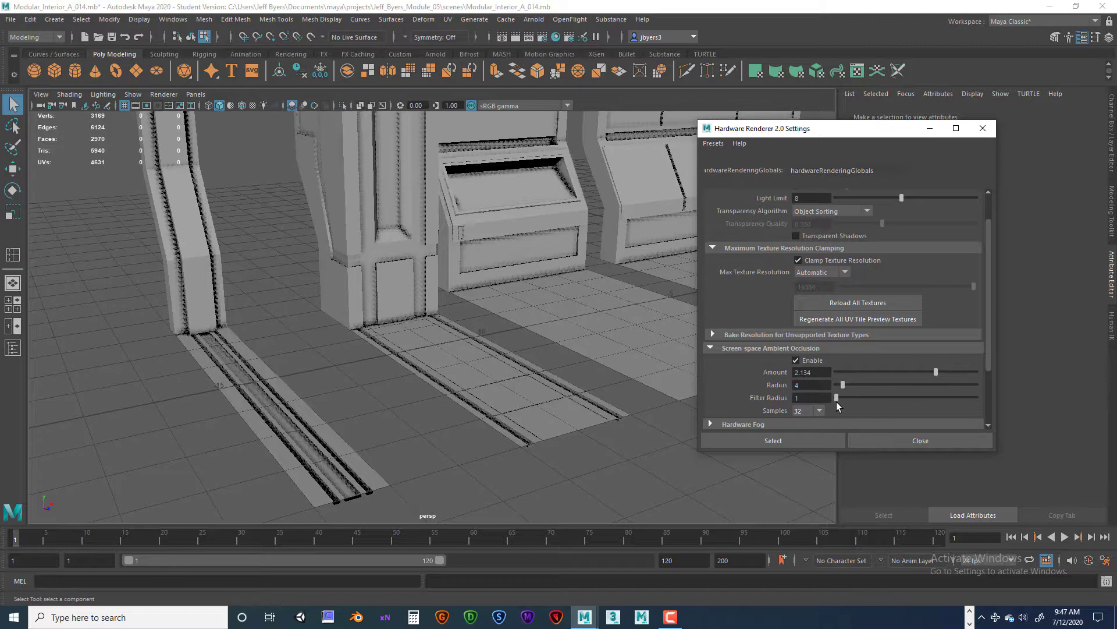
{"action": "mouse_move", "coordinate": [837, 397]}
{"action": "left_mouse_down"}
{"action": "mouse_move", "coordinate": [984, 395]}
{"action": "mouse_move", "coordinate": [884, 399]}
{"action": "left_mouse_up"}
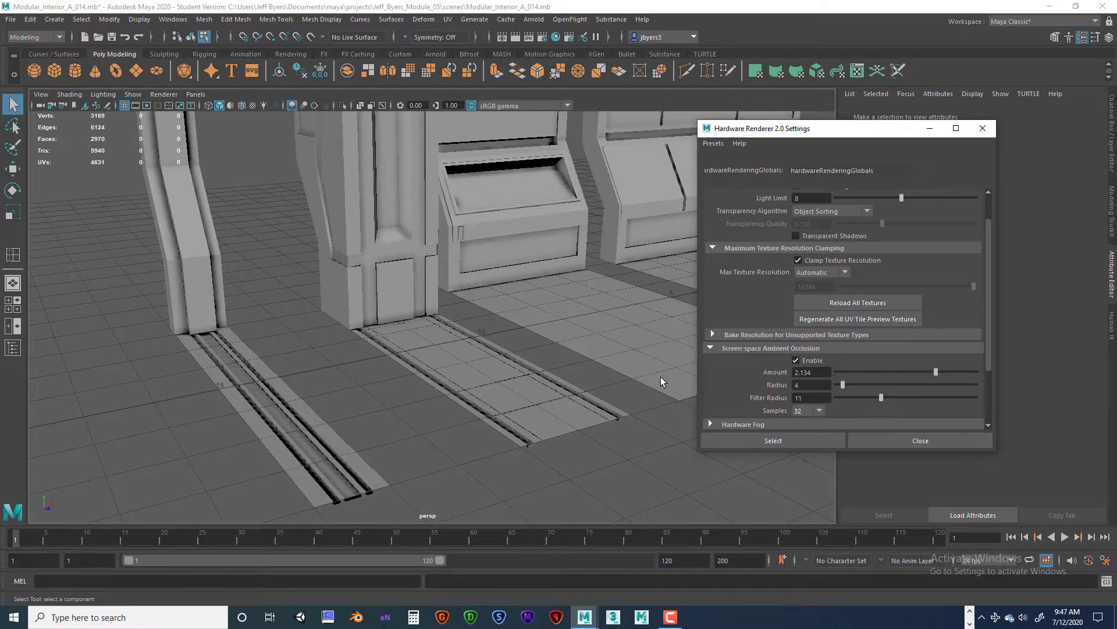
- Close the renderer settings and select the plain floor panel in front of the console wall as a whole object
{"action": "left_click_drag", "start_coordinate": [662, 381], "coordinate": [510, 386], "text": "alt"}
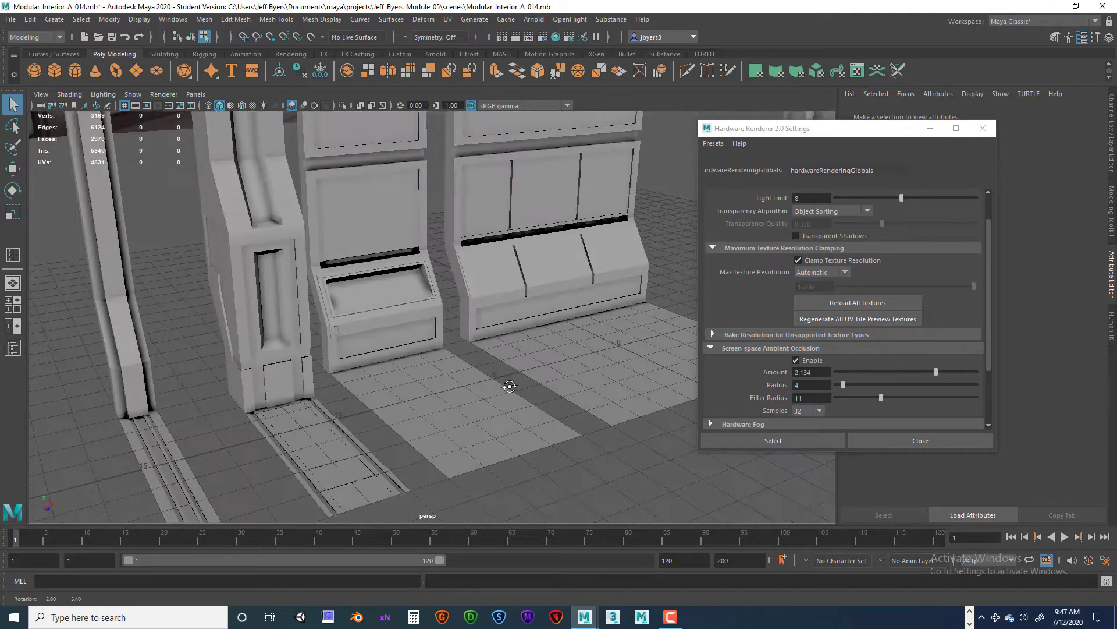
{"action": "right_click_drag", "start_coordinate": [509, 386], "coordinate": [527, 411], "text": "alt"}
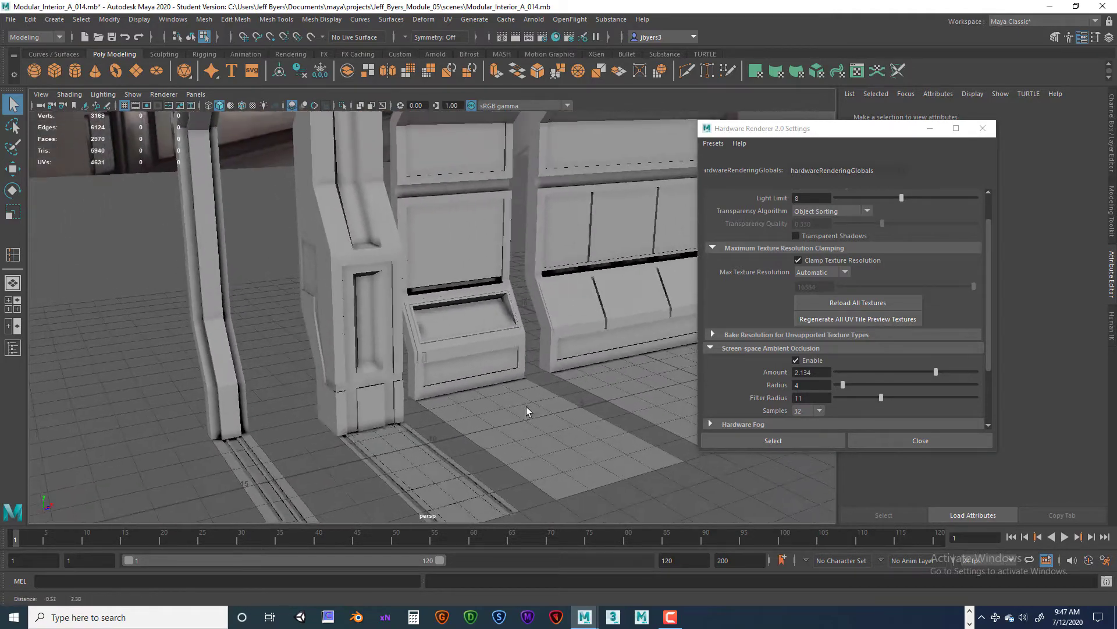
{"action": "mouse_move", "coordinate": [527, 411]}
{"action": "left_mouse_down", "text": "alt"}
{"action": "mouse_move", "coordinate": [489, 384]}
{"action": "mouse_move", "coordinate": [480, 339]}
{"action": "mouse_move", "coordinate": [465, 342]}
{"action": "mouse_move", "coordinate": [504, 348]}
{"action": "mouse_move", "coordinate": [424, 316]}
{"action": "mouse_move", "coordinate": [391, 327]}
{"action": "mouse_move", "coordinate": [496, 387]}
{"action": "mouse_move", "coordinate": [516, 410]}
{"action": "mouse_move", "coordinate": [494, 410]}
{"action": "mouse_move", "coordinate": [502, 420]}
{"action": "mouse_move", "coordinate": [529, 426]}
{"action": "left_mouse_up", "text": "alt"}
{"action": "left_click", "coordinate": [501, 396]}
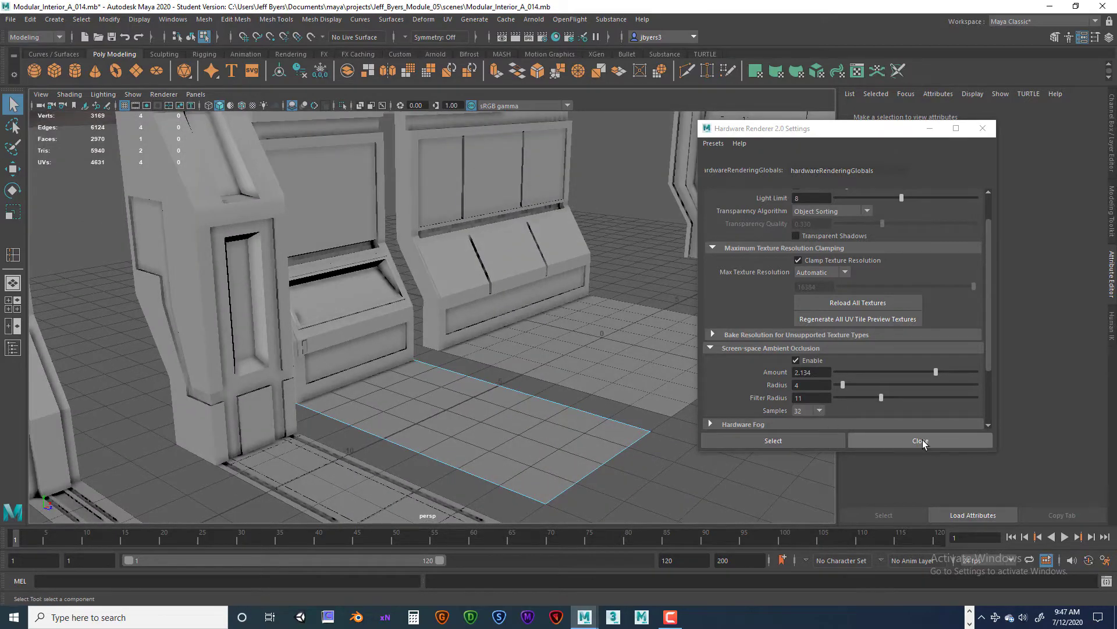
{"action": "left_click", "coordinate": [920, 441]}
{"action": "left_click_drag", "start_coordinate": [442, 432], "coordinate": [527, 411], "text": "alt"}
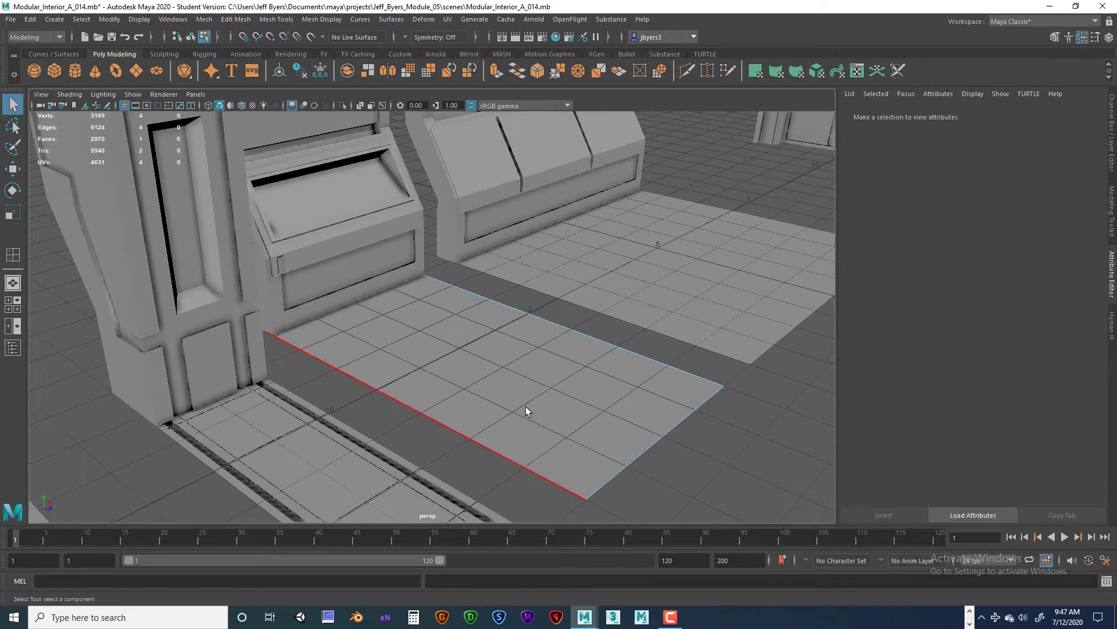
{"action": "right_click_drag", "start_coordinate": [526, 411], "coordinate": [494, 368]}
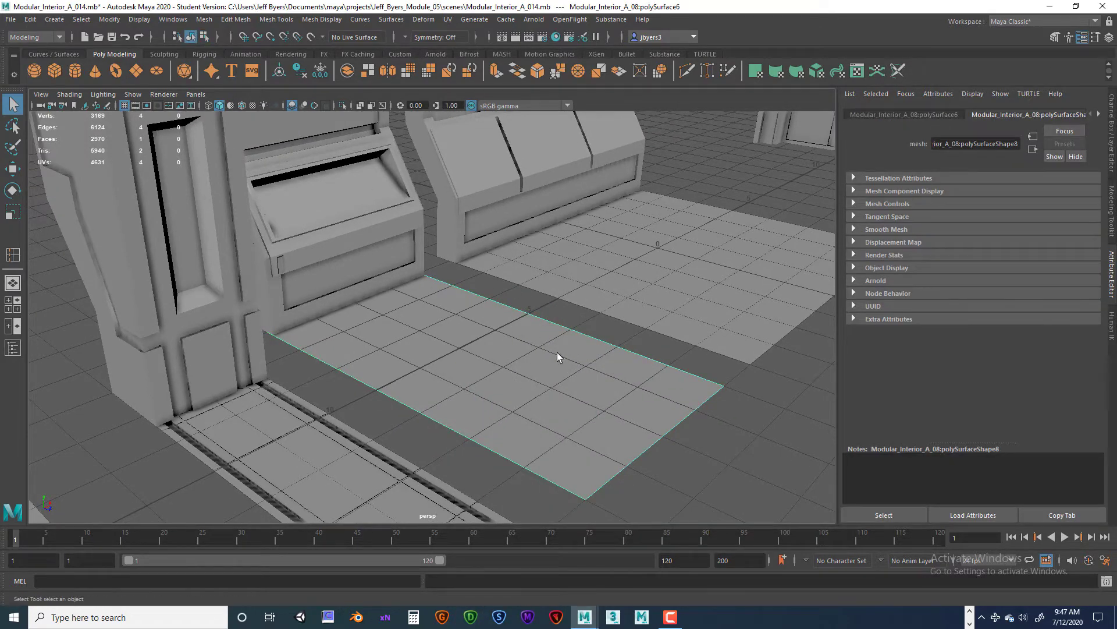
- Examine the floor design in the reference image and the modules' ceiling panels
{"action": "left_click_drag", "start_coordinate": [588, 364], "coordinate": [454, 347], "text": "alt"}
{"action": "left_click_drag", "start_coordinate": [390, 430], "coordinate": [425, 441], "text": "alt"}
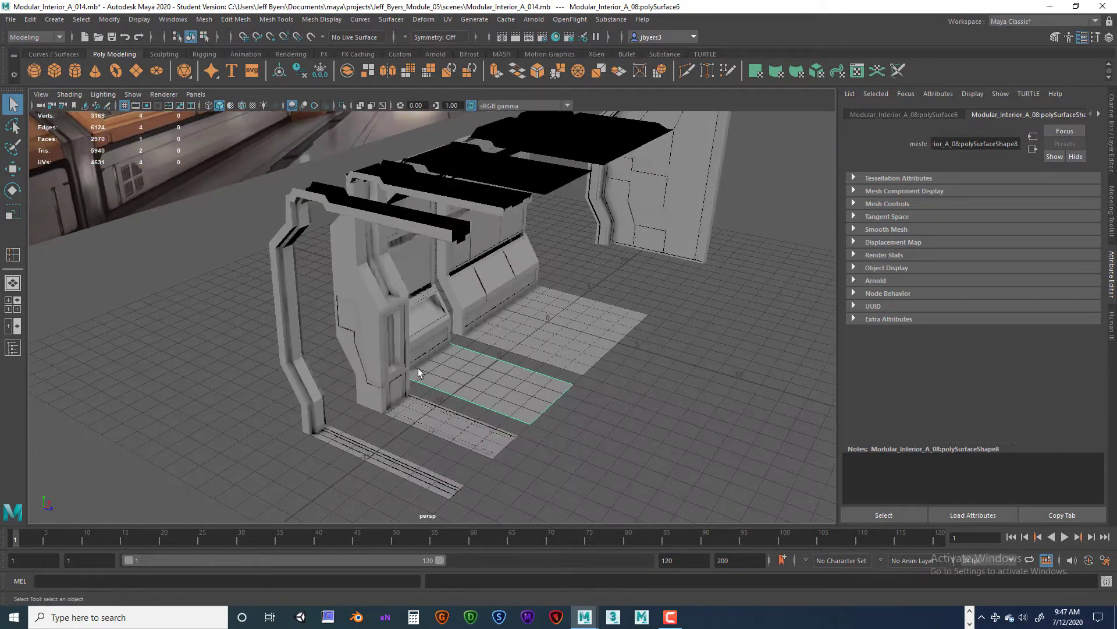
{"action": "left_click_drag", "start_coordinate": [419, 373], "coordinate": [283, 260], "text": "alt"}
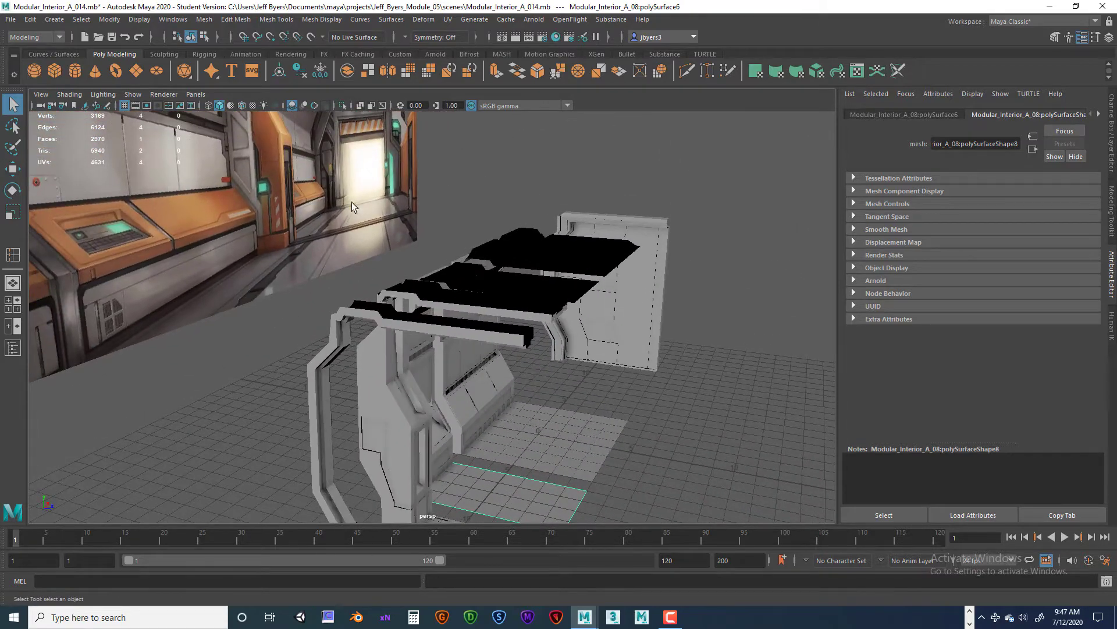
{"action": "left_click_drag", "start_coordinate": [546, 324], "coordinate": [528, 332], "text": "alt"}
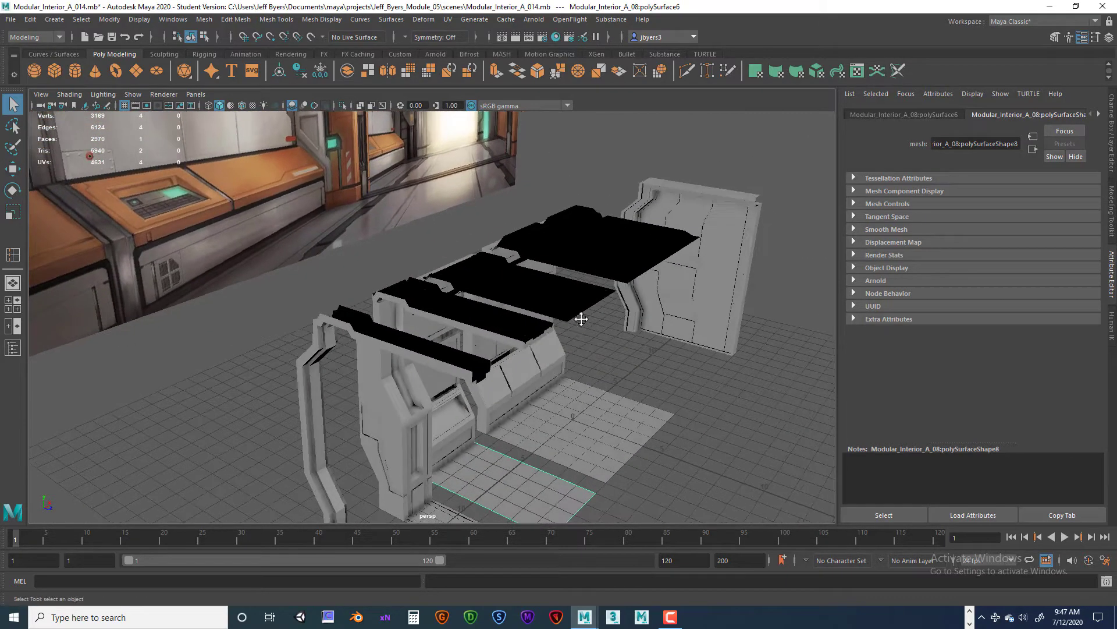
{"action": "middle_click_drag", "start_coordinate": [581, 319], "coordinate": [524, 269], "text": "alt"}
{"action": "scroll", "coordinate": [541, 347], "scroll_direction": "up", "scroll_amount": 5}
{"action": "mouse_move", "coordinate": [544, 294]}
{"action": "left_mouse_down", "text": "alt"}
{"action": "mouse_move", "coordinate": [536, 309]}
{"action": "mouse_move", "coordinate": [532, 296]}
{"action": "left_mouse_up", "text": "alt"}
{"action": "middle_click_drag", "start_coordinate": [429, 130], "coordinate": [530, 394], "text": "alt"}
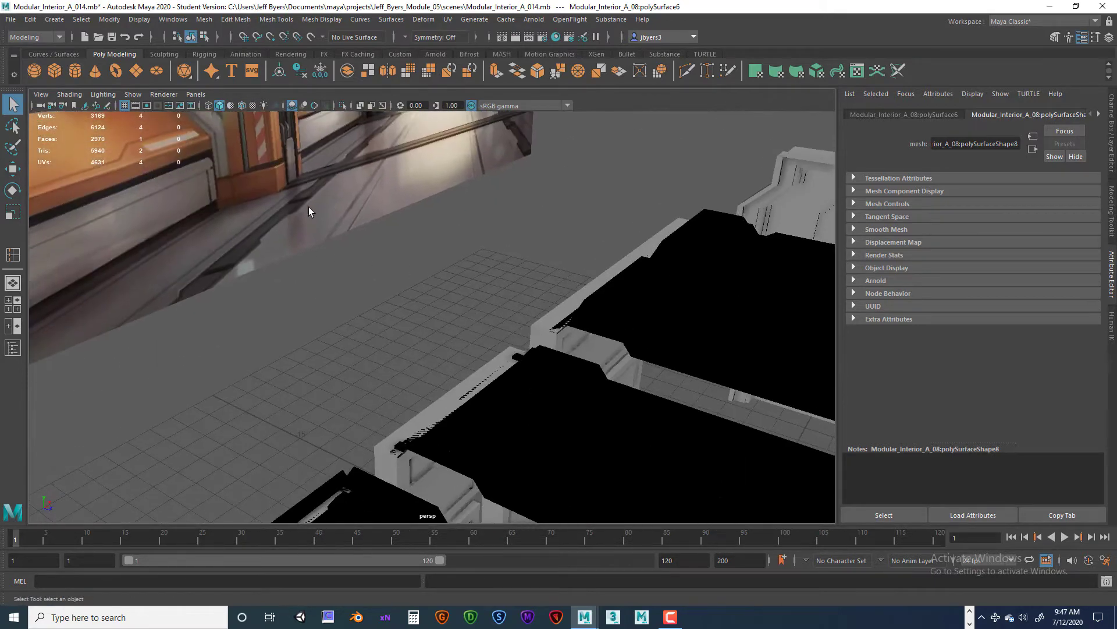
{"action": "left_click_drag", "start_coordinate": [531, 330], "coordinate": [522, 324], "text": "alt"}
{"action": "scroll", "coordinate": [533, 343], "scroll_direction": "up", "scroll_amount": 5}
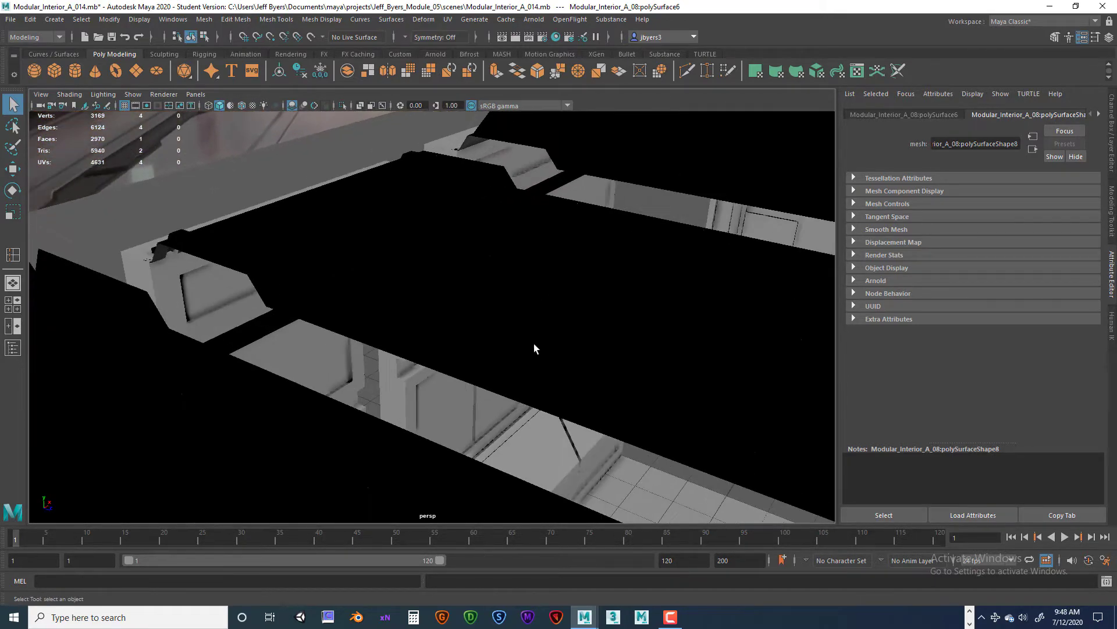
- Inspect the plain floor panels in front of the two console walls and select both of them together
{"action": "middle_click_drag", "start_coordinate": [533, 343], "coordinate": [428, 147], "text": "alt"}
{"action": "scroll", "coordinate": [470, 309], "scroll_direction": "up", "scroll_amount": 5}
{"action": "middle_click_drag", "start_coordinate": [470, 309], "coordinate": [431, 204], "text": "alt"}
{"action": "left_click_drag", "start_coordinate": [431, 204], "coordinate": [435, 213], "text": "alt"}
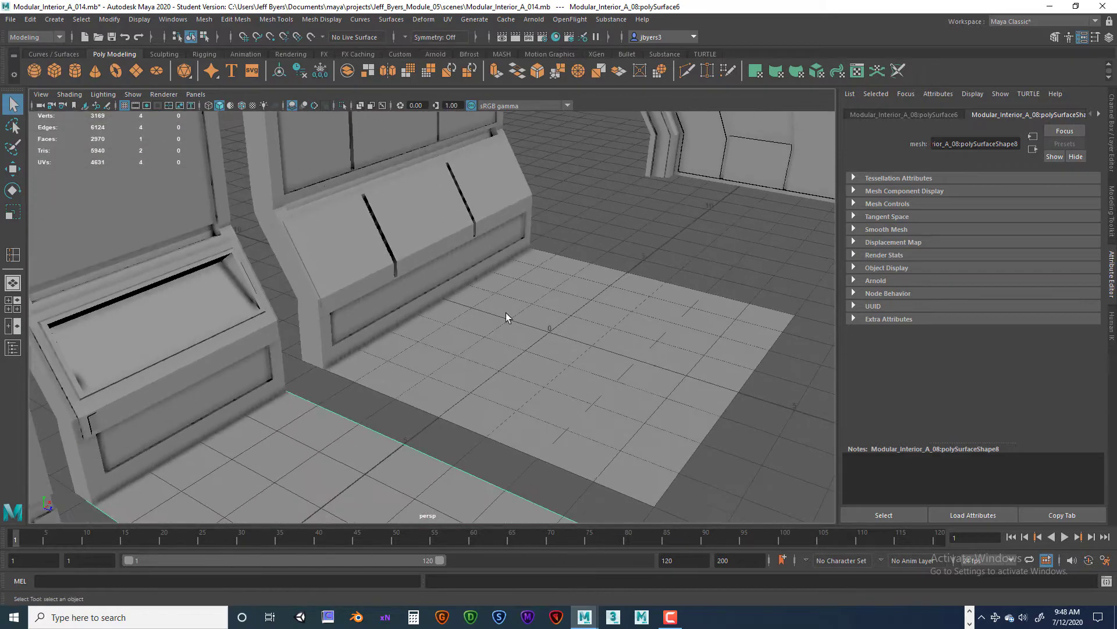
{"action": "left_click", "coordinate": [529, 365]}
{"action": "left_click_drag", "start_coordinate": [530, 365], "coordinate": [526, 354], "text": "alt"}
{"action": "middle_click_drag", "start_coordinate": [526, 353], "coordinate": [484, 240], "text": "alt"}
{"action": "left_click_drag", "start_coordinate": [484, 239], "coordinate": [480, 276], "text": "alt"}
{"action": "middle_click_drag", "start_coordinate": [487, 309], "coordinate": [516, 303], "text": "alt"}
{"action": "left_click_drag", "start_coordinate": [515, 303], "coordinate": [504, 306], "text": "alt"}
{"action": "middle_click_drag", "start_coordinate": [494, 305], "coordinate": [571, 196], "text": "alt"}
{"action": "left_click", "coordinate": [480, 325]}
{"action": "left_click_drag", "start_coordinate": [480, 325], "coordinate": [633, 308], "text": "alt"}
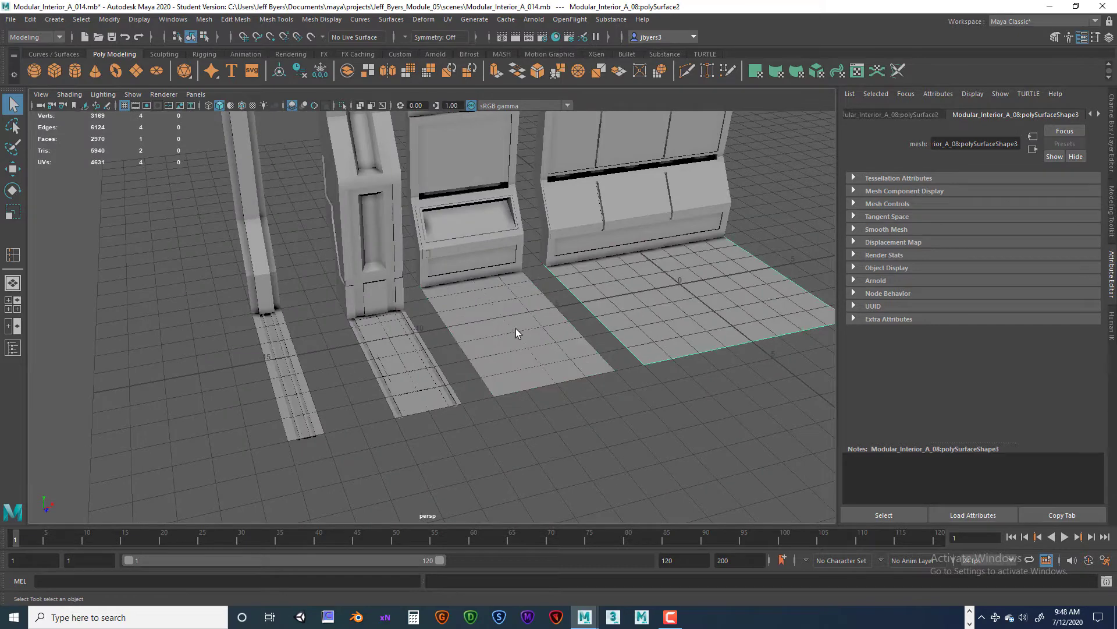
{"action": "left_click", "coordinate": [637, 307], "text": "shift"}
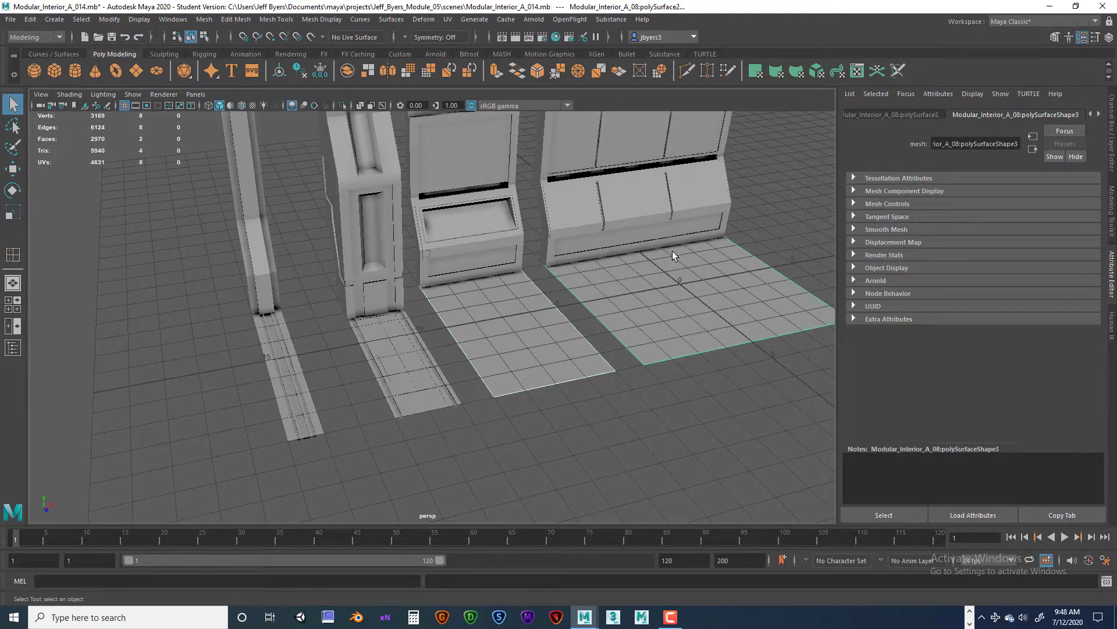
- Compare the two plain floor panels with the neighbouring grooved floor strips and the wall modules
{"action": "scroll", "coordinate": [477, 340], "scroll_direction": "up", "scroll_amount": 6}
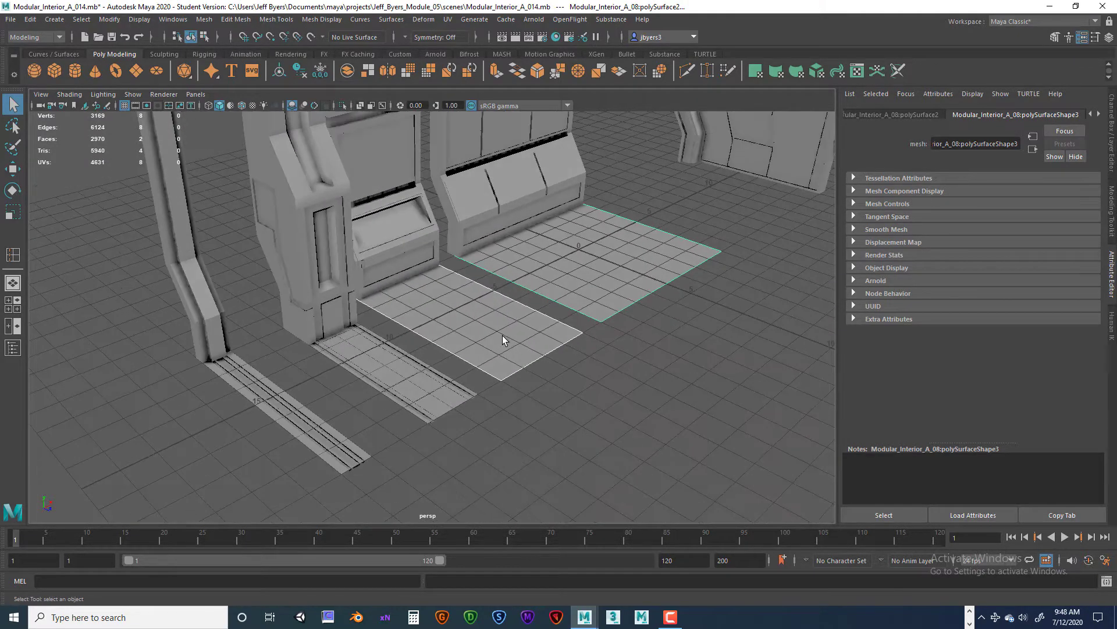
{"action": "left_click_drag", "start_coordinate": [491, 336], "coordinate": [513, 333], "text": "alt"}
{"action": "middle_click_drag", "start_coordinate": [514, 334], "coordinate": [459, 330], "text": "alt"}
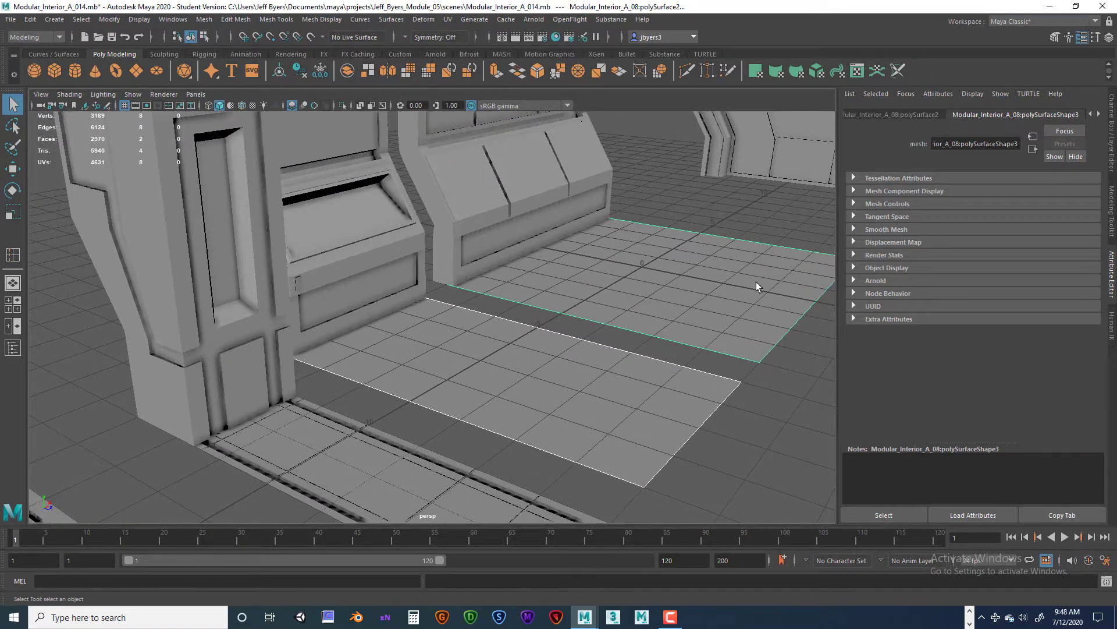
{"action": "right_click_drag", "start_coordinate": [786, 274], "coordinate": [406, 281], "text": "alt"}
{"action": "scroll", "coordinate": [469, 335], "scroll_direction": "up", "scroll_amount": 10}
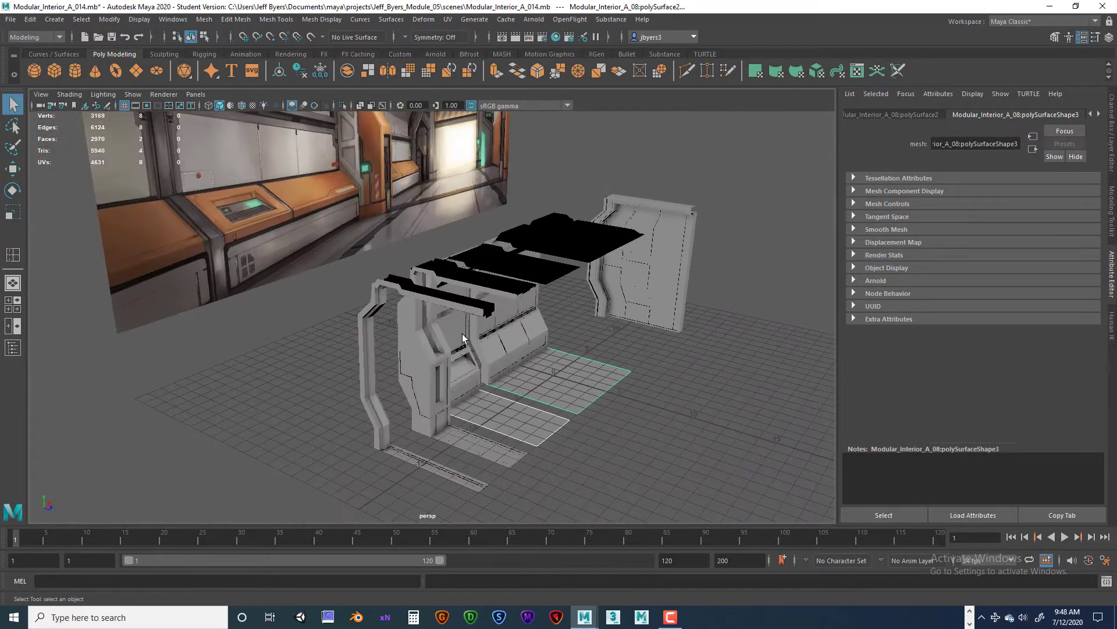
{"action": "scroll", "coordinate": [468, 344], "scroll_direction": "down", "scroll_amount": 3}
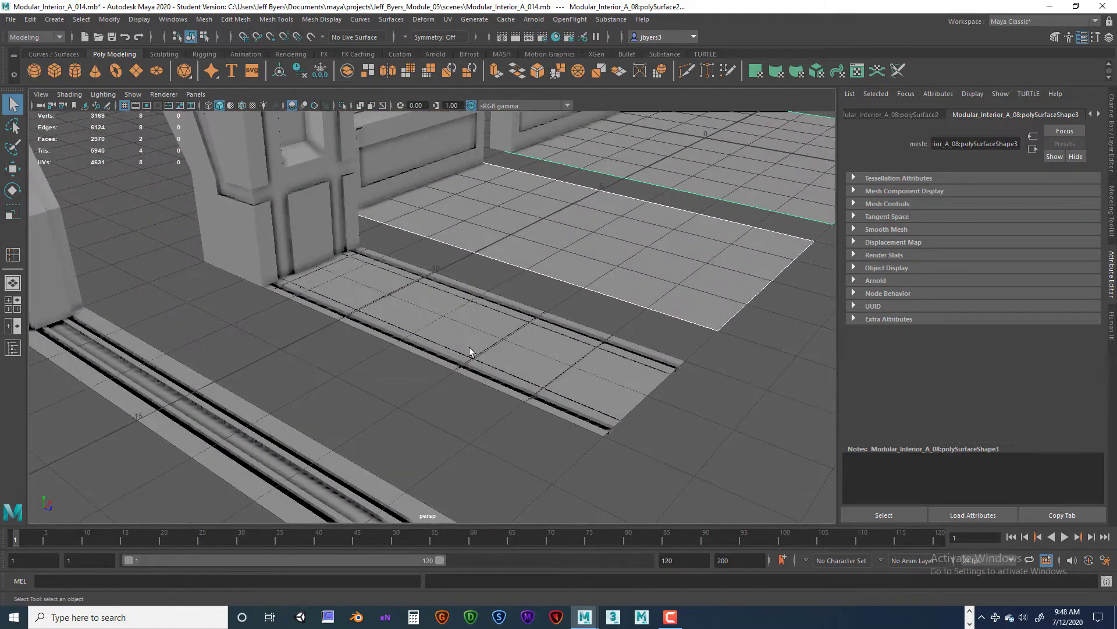
{"action": "left_click_drag", "start_coordinate": [568, 200], "coordinate": [468, 340], "text": "alt"}
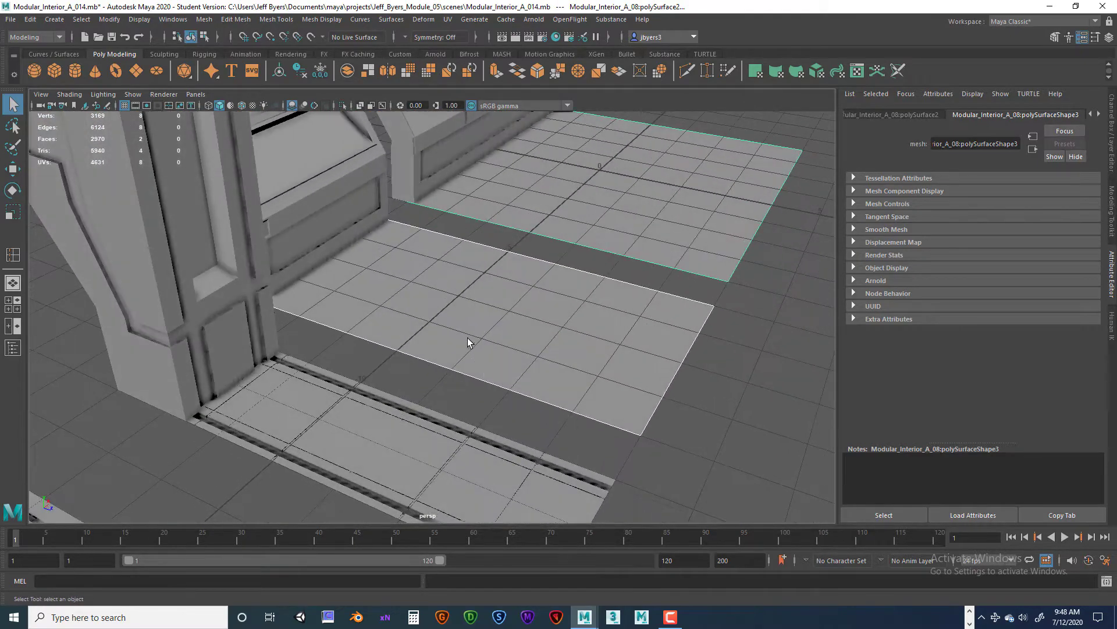
{"action": "middle_click_drag", "start_coordinate": [468, 340], "coordinate": [508, 391], "text": "alt"}
{"action": "left_click_drag", "start_coordinate": [508, 391], "coordinate": [493, 408], "text": "alt"}
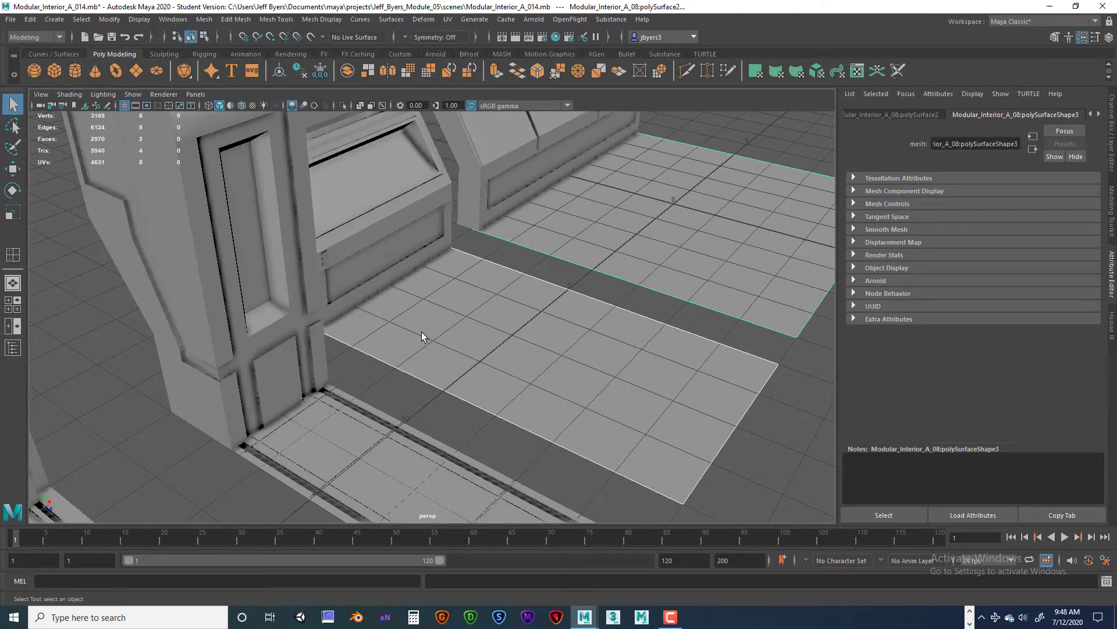
{"action": "left_click_drag", "start_coordinate": [421, 336], "coordinate": [501, 326], "text": "alt"}
{"action": "scroll", "coordinate": [501, 326], "scroll_direction": "up", "scroll_amount": 2}
- Move the narrower plain floor panel with grid snapping flush against the wider one and combine both into one mesh
{"action": "left_click", "coordinate": [498, 347]}
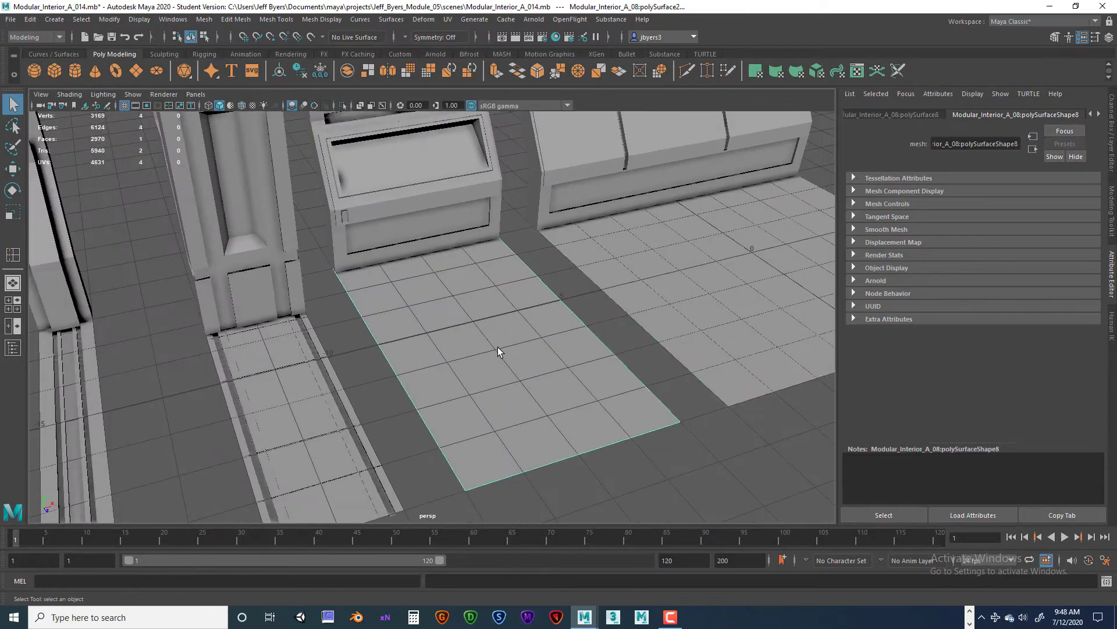
{"action": "key", "text": "w"}
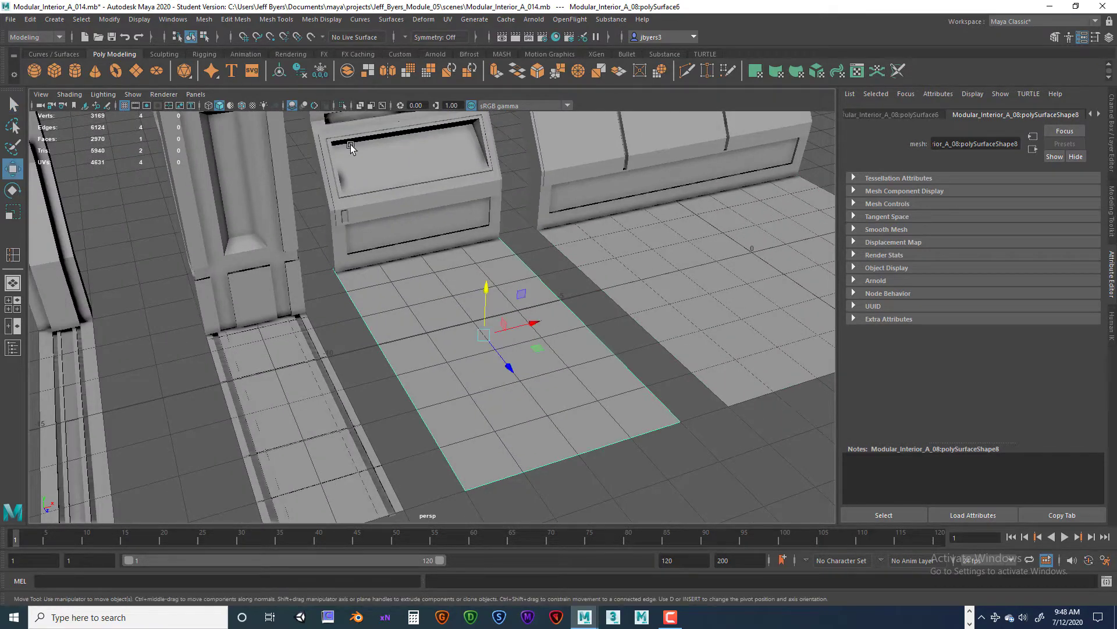
{"action": "left_click_drag", "start_coordinate": [532, 309], "coordinate": [547, 317], "text": "alt"}
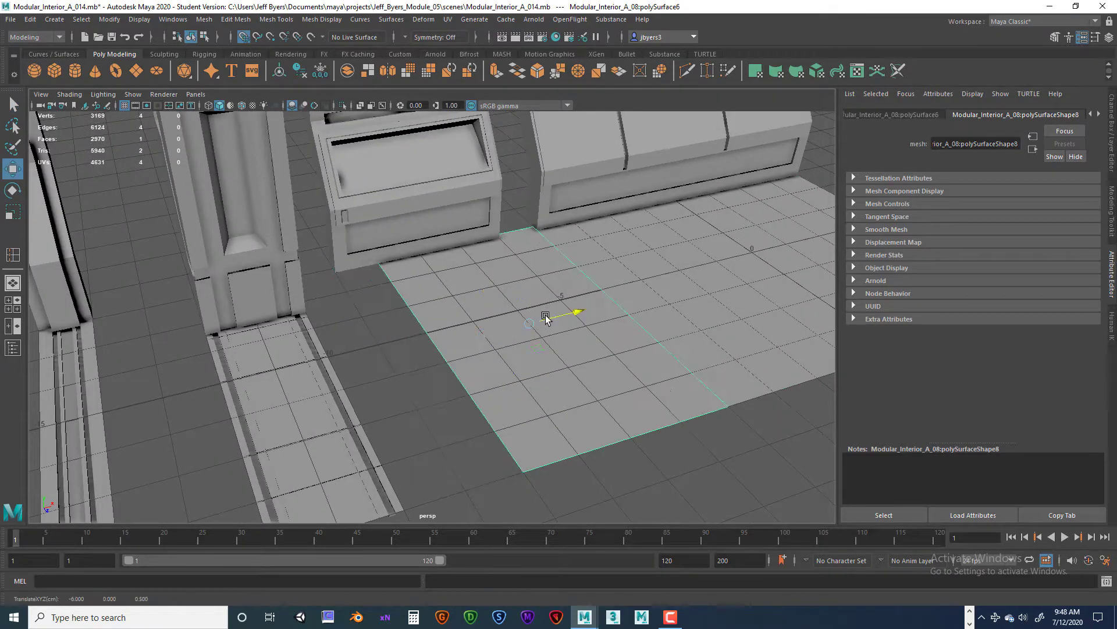
{"action": "left_click_drag", "start_coordinate": [700, 303], "coordinate": [668, 306], "text": "alt"}
{"action": "middle_click_drag", "start_coordinate": [637, 287], "coordinate": [512, 268], "text": "alt"}
{"action": "left_click", "coordinate": [632, 288], "text": "shift"}
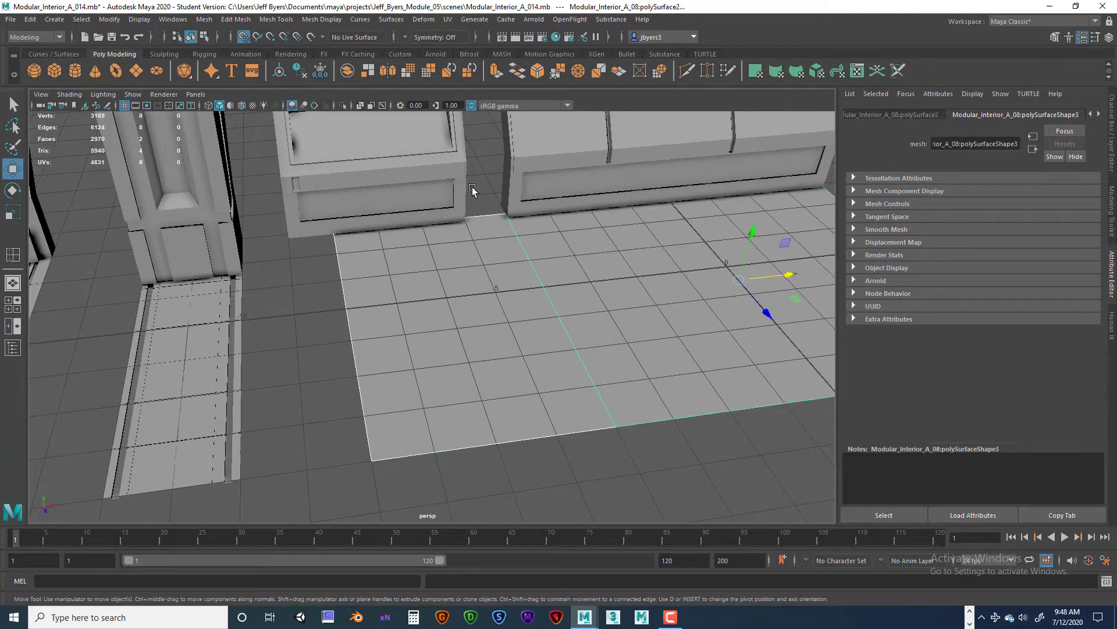
{"action": "left_click", "coordinate": [347, 70]}
- Switch the combined floor panel to vertex editing and select the vertices at both ends of the shared seam
{"action": "left_click_drag", "start_coordinate": [524, 267], "coordinate": [489, 277], "text": "alt"}
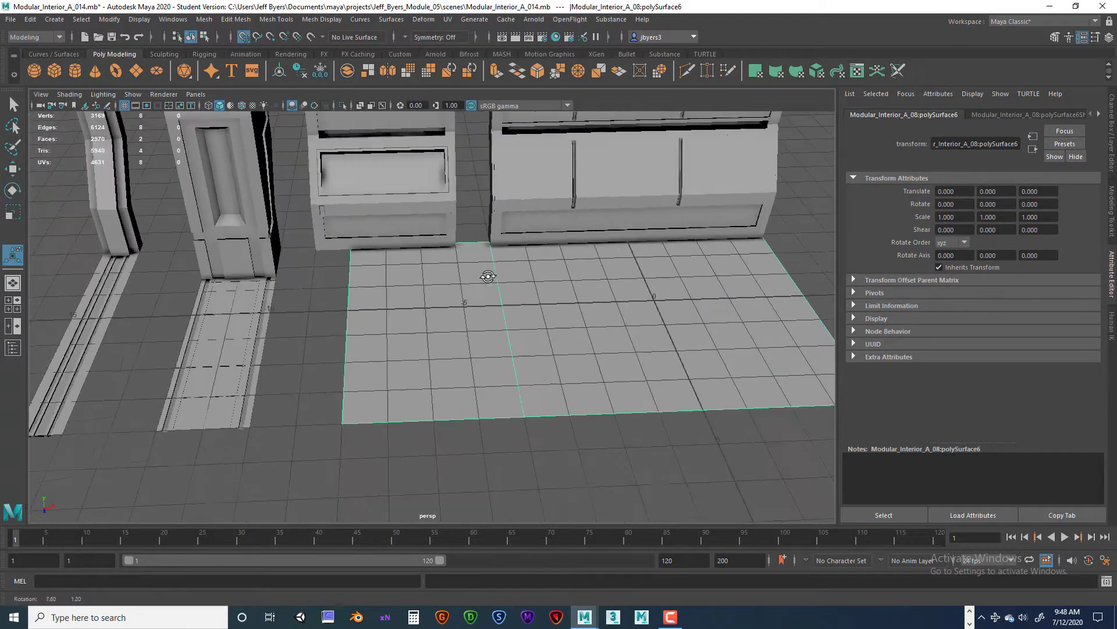
{"action": "right_click", "coordinate": [473, 243]}
{"action": "left_click", "coordinate": [418, 241]}
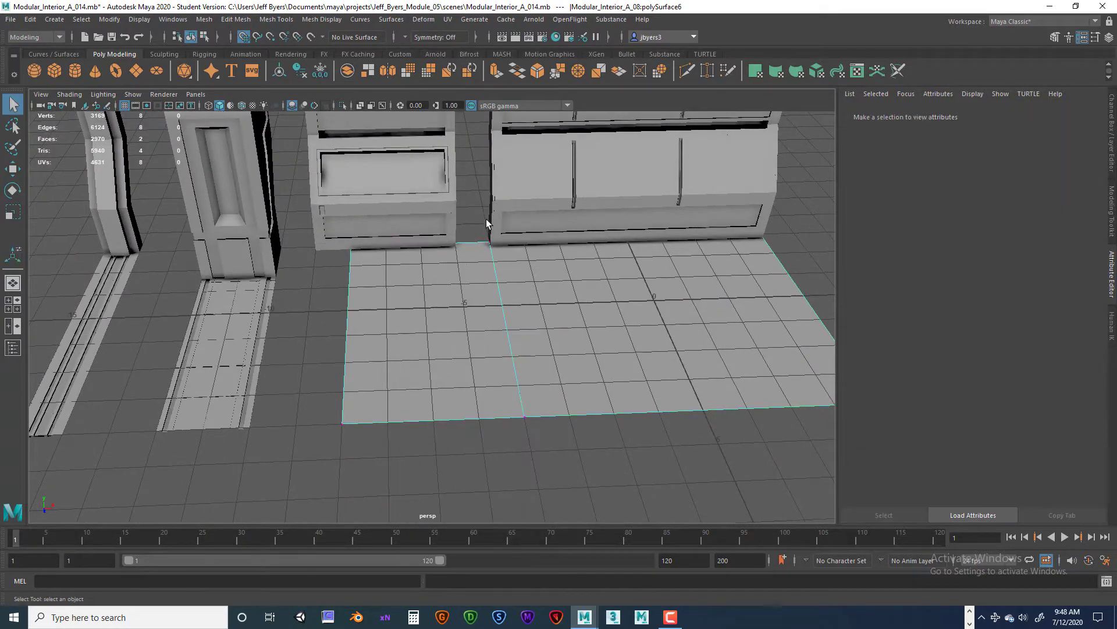
{"action": "left_click_drag", "start_coordinate": [471, 209], "coordinate": [560, 442]}
{"action": "left_click_drag", "start_coordinate": [511, 332], "coordinate": [530, 327], "text": "alt"}
{"action": "scroll", "coordinate": [523, 321], "scroll_direction": "up", "scroll_amount": 2}
{"action": "middle_click_drag", "start_coordinate": [523, 318], "coordinate": [511, 253], "text": "alt"}
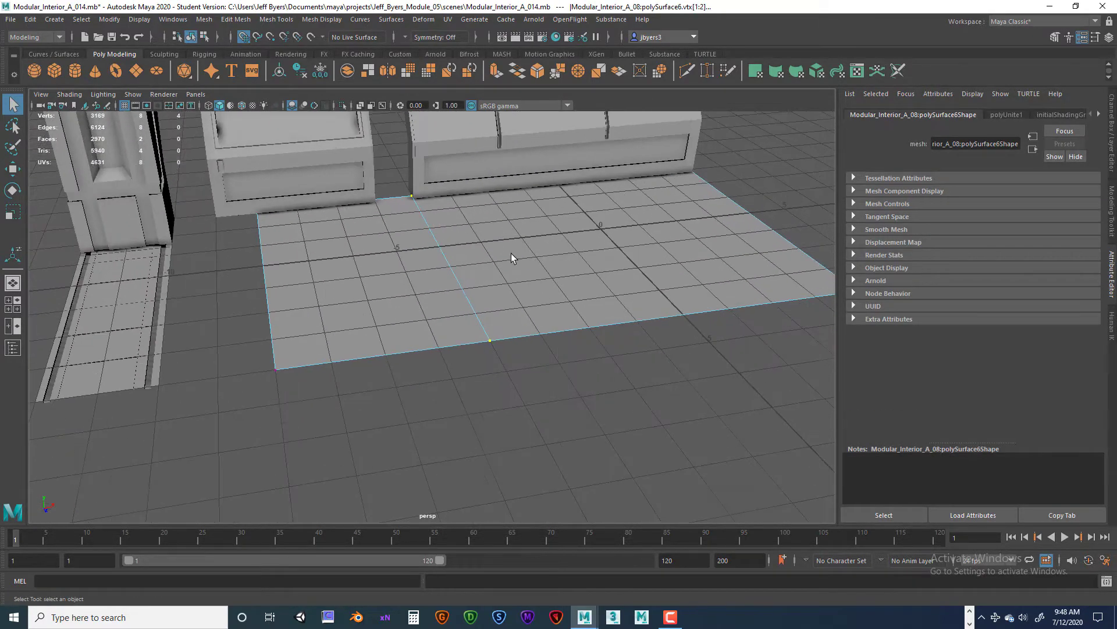
{"action": "scroll", "coordinate": [556, 347], "scroll_direction": "up", "scroll_amount": 4}
- Try moving a single vertex at the seam's open end sideways to test the joint, and undo the move
{"action": "left_click", "coordinate": [570, 385]}
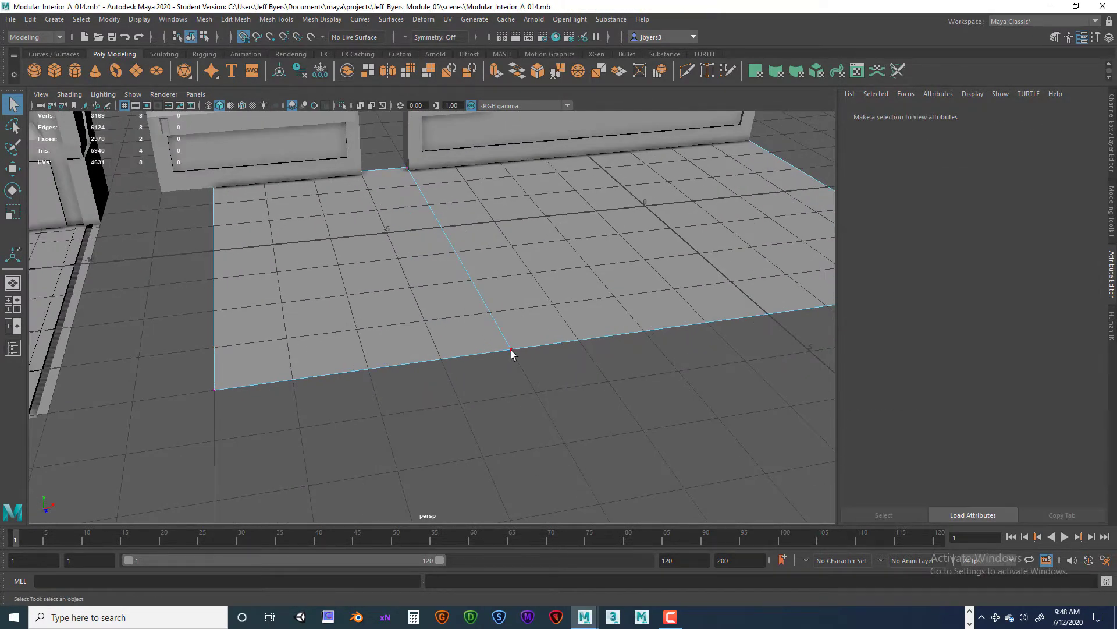
{"action": "left_click", "coordinate": [511, 350]}
{"action": "left_click", "coordinate": [564, 376]}
{"action": "left_click", "coordinate": [511, 350]}
{"action": "key", "text": "w"}
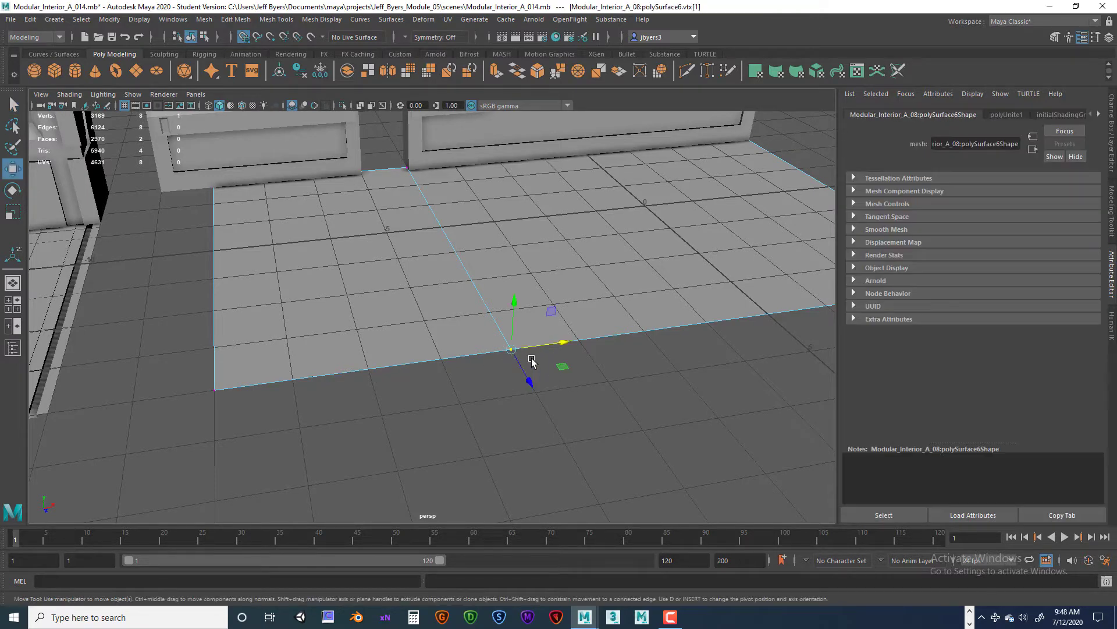
{"action": "left_click_drag", "start_coordinate": [520, 349], "coordinate": [587, 345]}
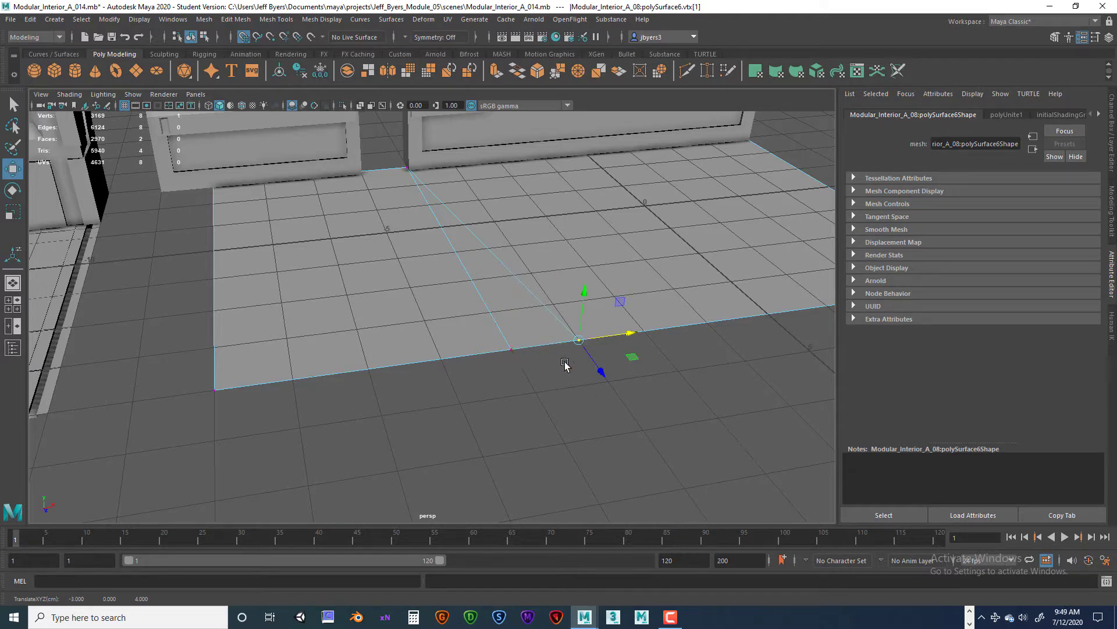
{"action": "key", "text": "ctrl+z"}
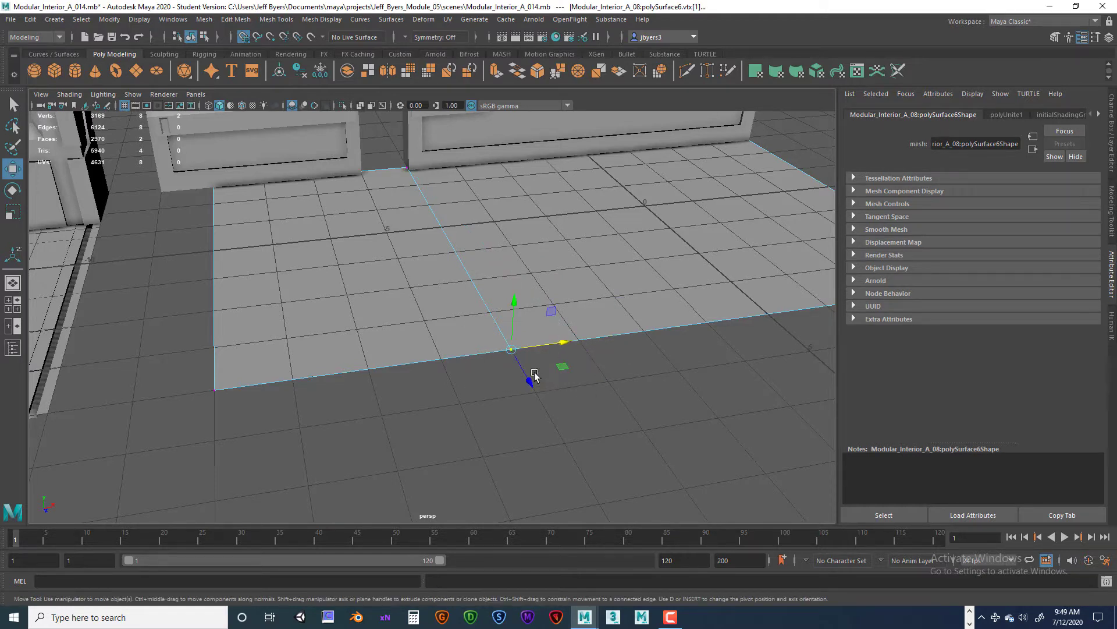
- Merge the overlapping vertices to their center at the seam's wall end and at its open end
{"action": "left_click_drag", "start_coordinate": [389, 141], "coordinate": [436, 209]}
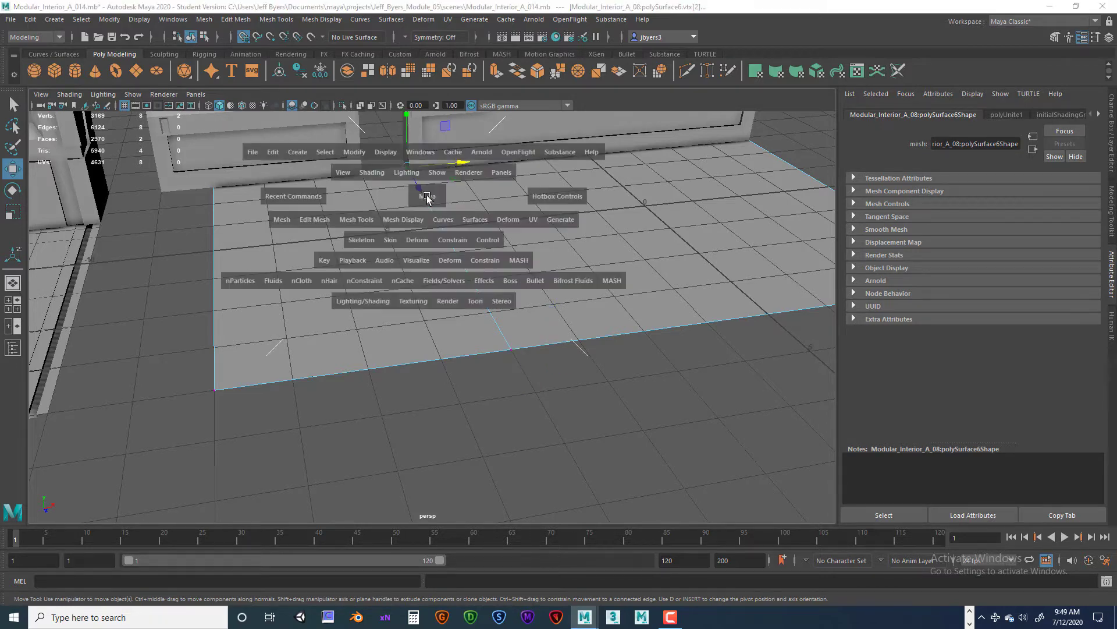
{"action": "key", "text": "space"}
{"action": "left_click", "coordinate": [325, 219]}
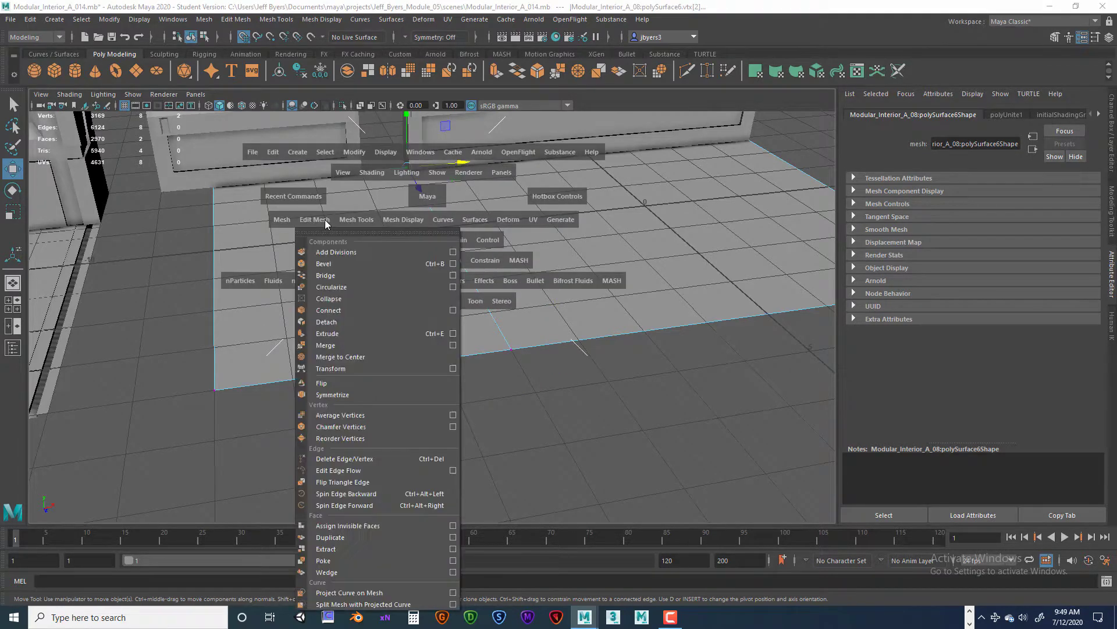
{"action": "left_click", "coordinate": [380, 355]}
{"action": "left_click_drag", "start_coordinate": [498, 322], "coordinate": [547, 382]}
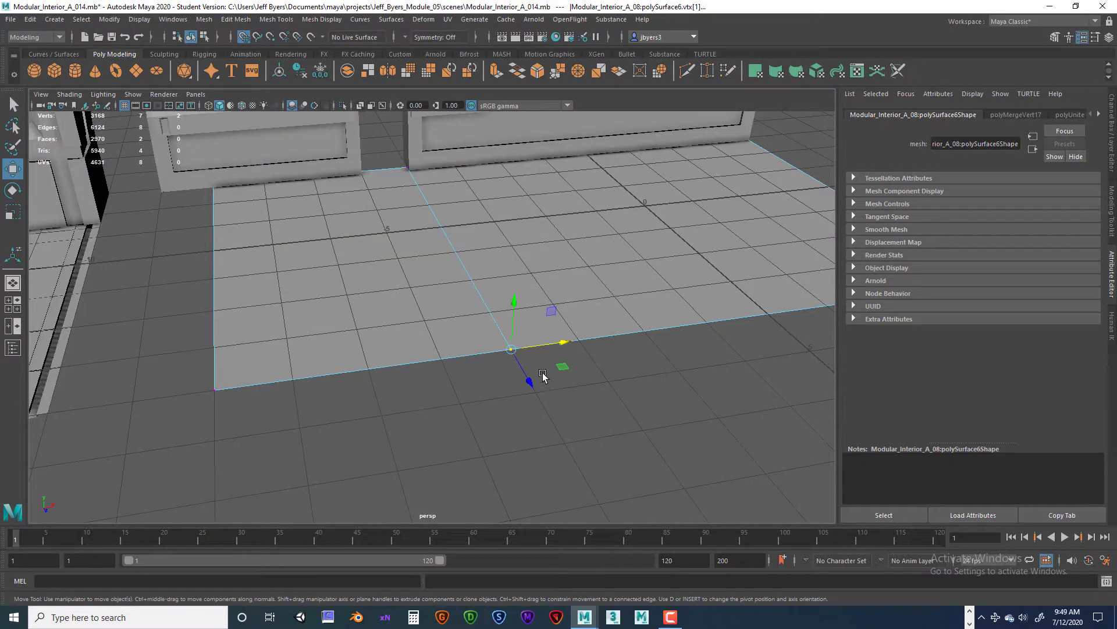
{"action": "key", "text": "space"}
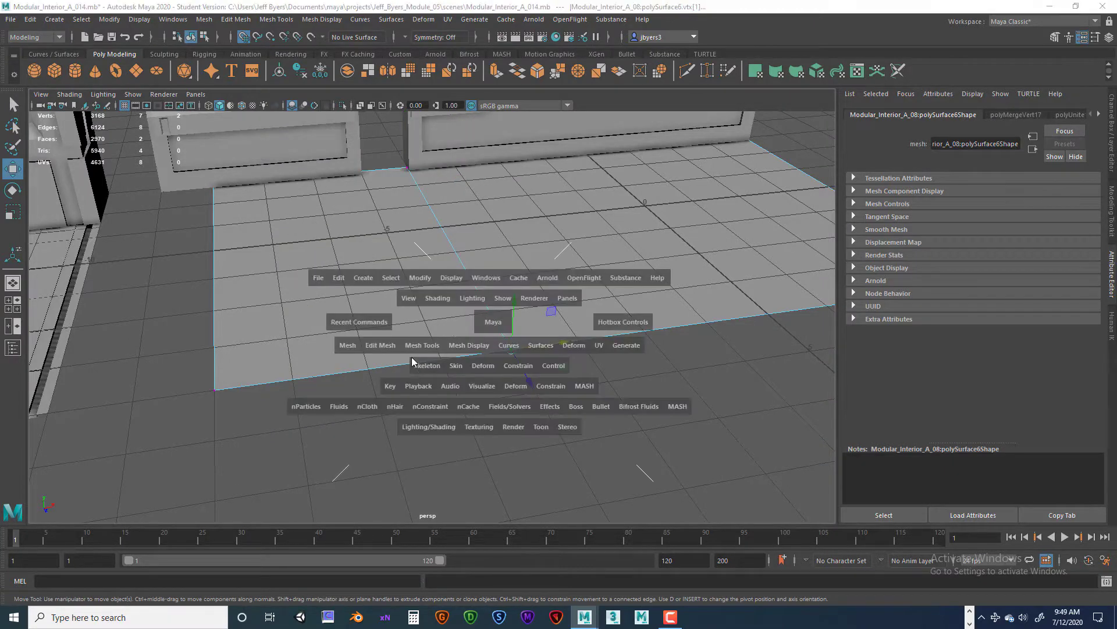
{"action": "left_click", "coordinate": [382, 348]}
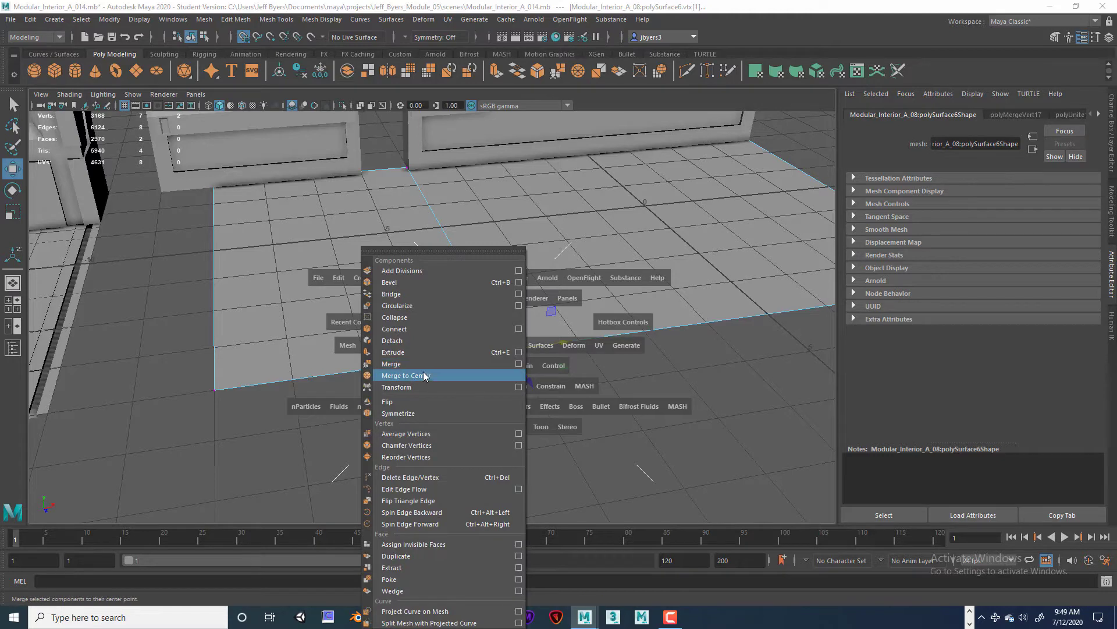
{"action": "left_click", "coordinate": [423, 374]}
- Undo a test move of the merged open-end vertex and select the combined floor panel as a whole object
{"action": "left_click_drag", "start_coordinate": [565, 329], "coordinate": [414, 354], "text": "alt"}
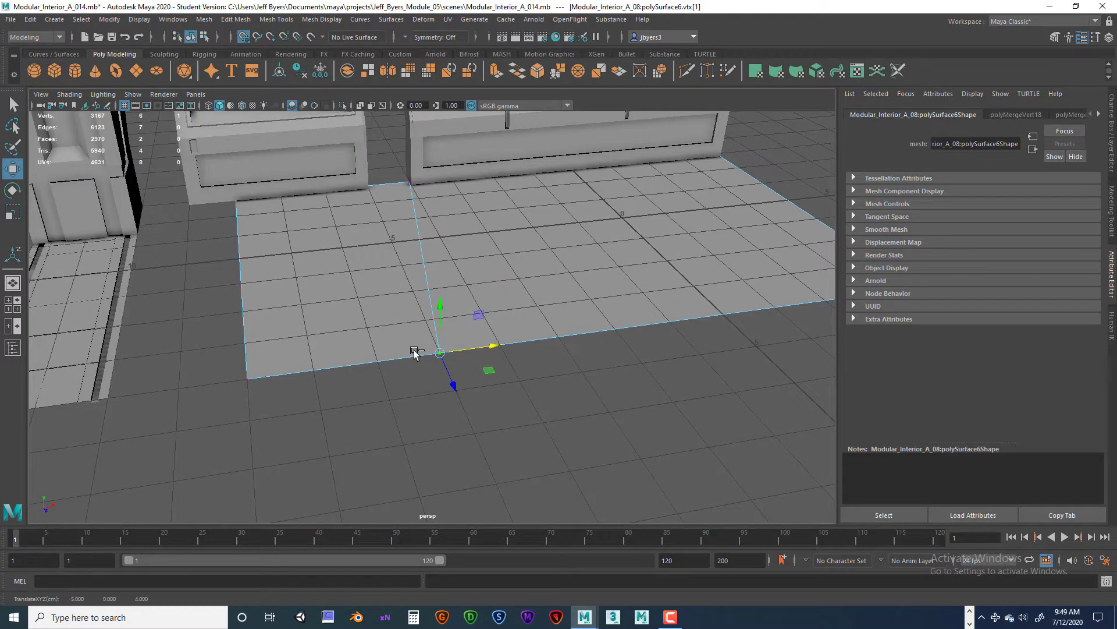
{"action": "key", "text": "ctrl+z"}
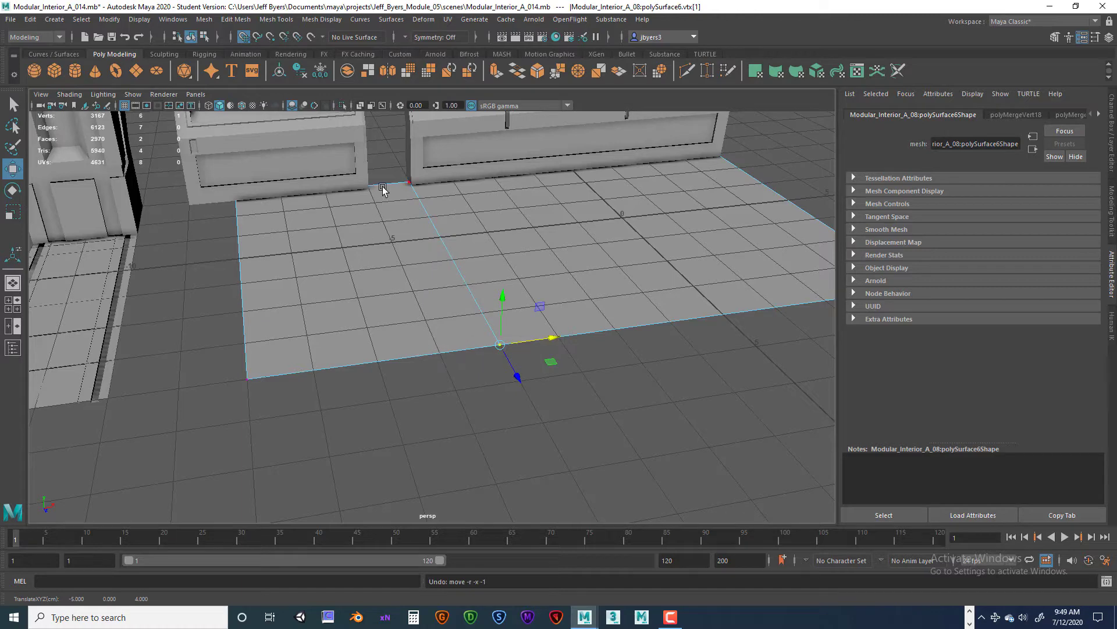
{"action": "left_click", "coordinate": [413, 243]}
{"action": "right_click", "coordinate": [418, 265]}
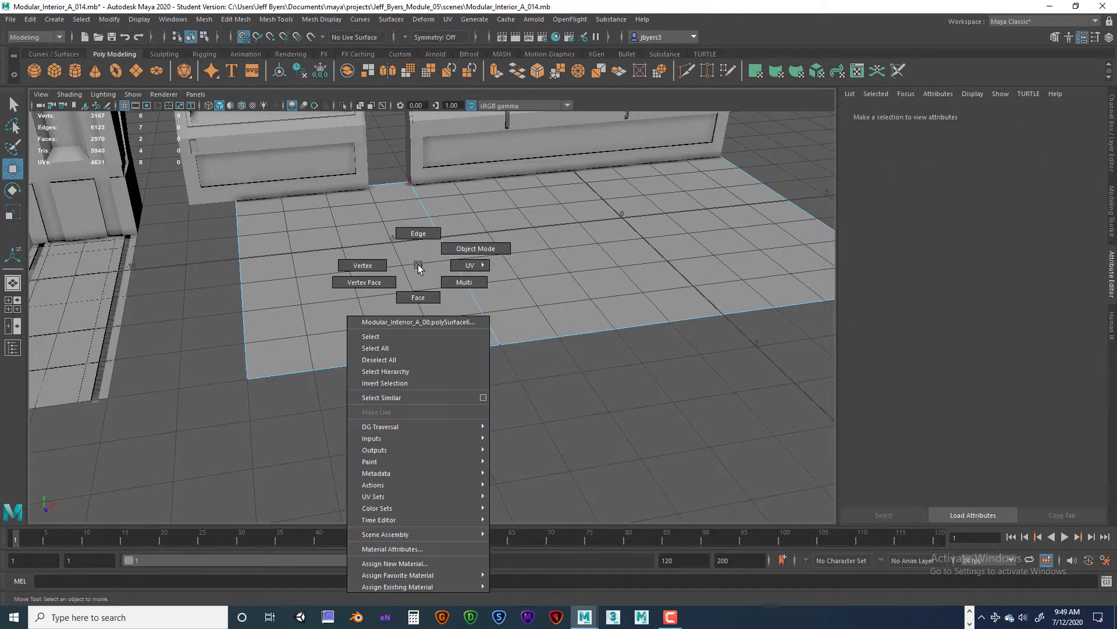
{"action": "left_click", "coordinate": [385, 337]}
- Examine how the combined floor panel meets the base of the two console walls
{"action": "left_click_drag", "start_coordinate": [444, 282], "coordinate": [246, 320], "text": "alt"}
{"action": "left_click_drag", "start_coordinate": [378, 151], "coordinate": [371, 231], "text": "alt"}
{"action": "scroll", "coordinate": [367, 228], "scroll_direction": "up", "scroll_amount": 3}
{"action": "middle_click_drag", "start_coordinate": [367, 228], "coordinate": [432, 252], "text": "alt"}
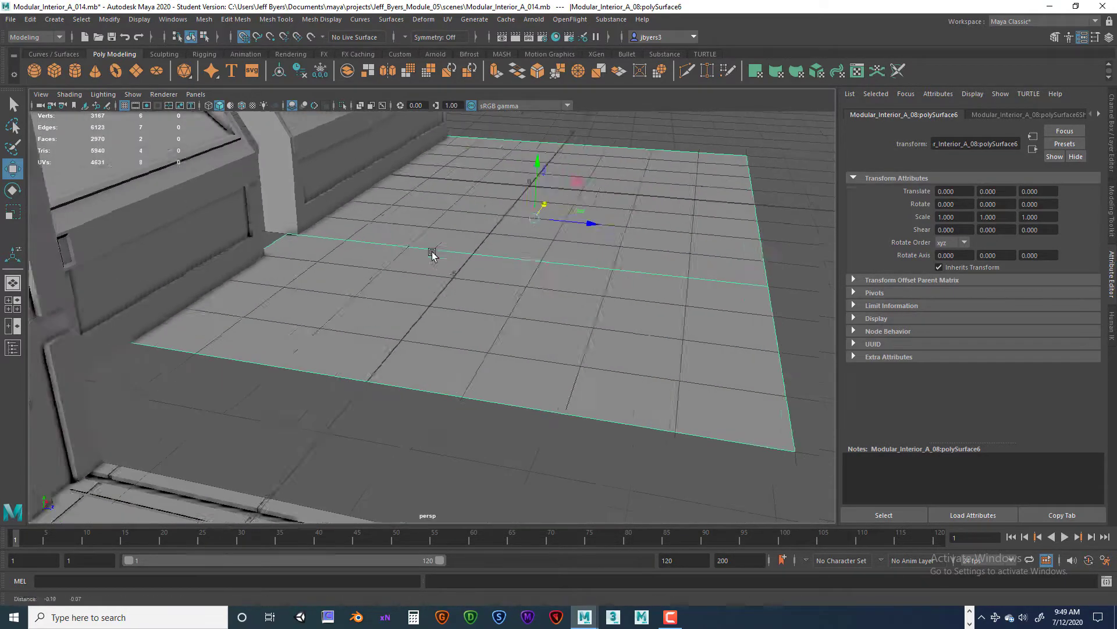
{"action": "left_click_drag", "start_coordinate": [404, 203], "coordinate": [438, 199], "text": "alt"}
{"action": "scroll", "coordinate": [438, 307], "scroll_direction": "up", "scroll_amount": 5}
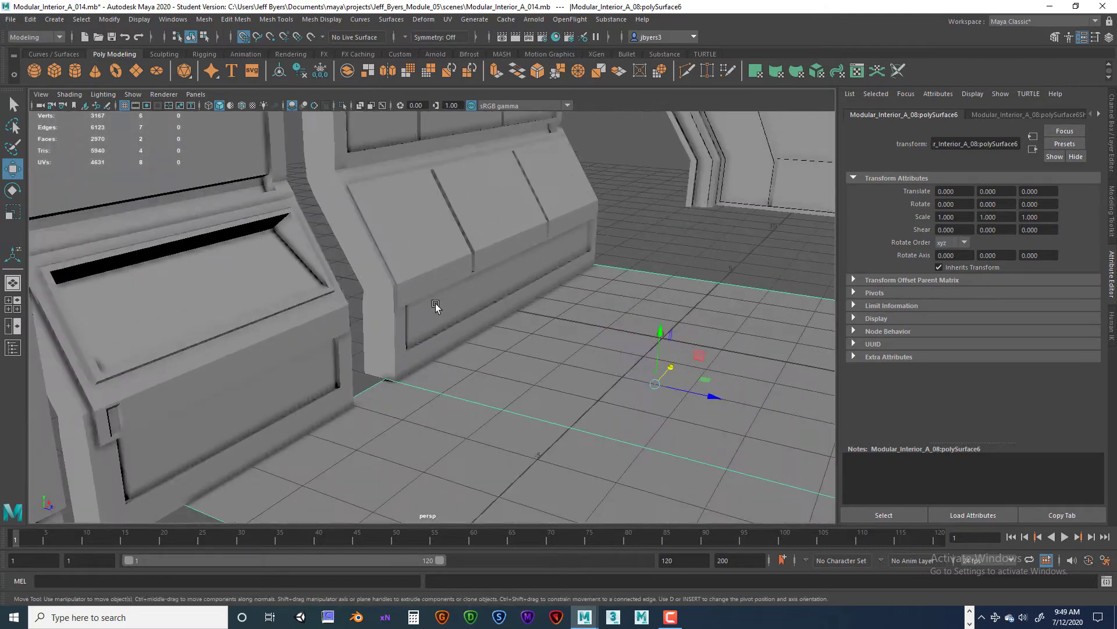
{"action": "left_click_drag", "start_coordinate": [452, 256], "coordinate": [564, 240], "text": "alt"}
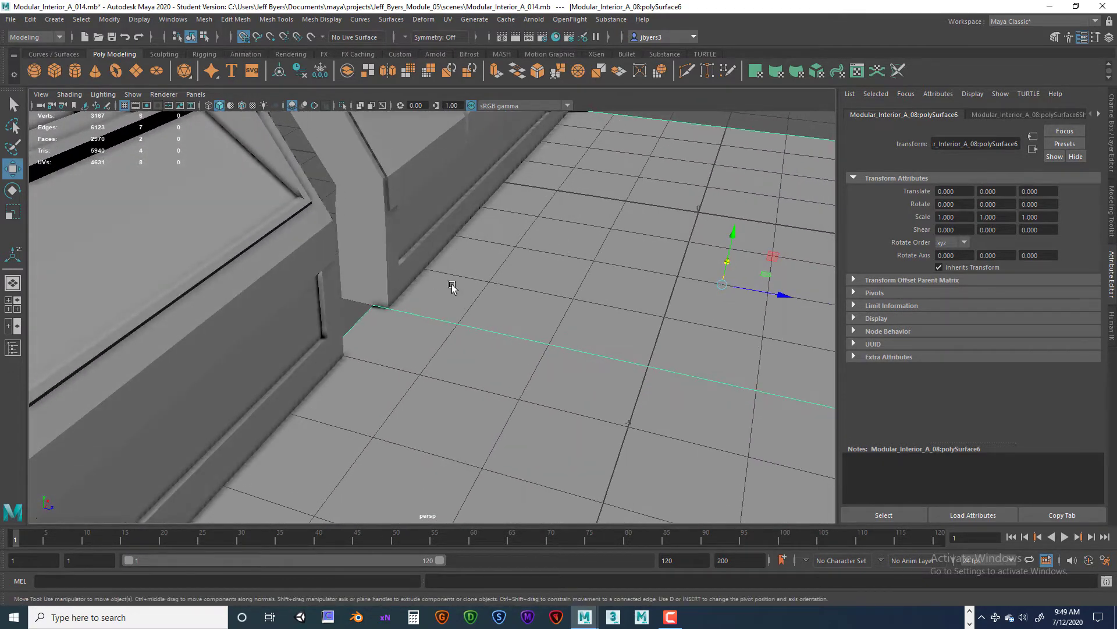
{"action": "left_click_drag", "start_coordinate": [469, 294], "coordinate": [499, 239], "text": "alt"}
- Insert an edge loop across the seam of the combined floor panel, close to and parallel with the console wall bases
{"action": "right_click", "coordinate": [499, 237]}
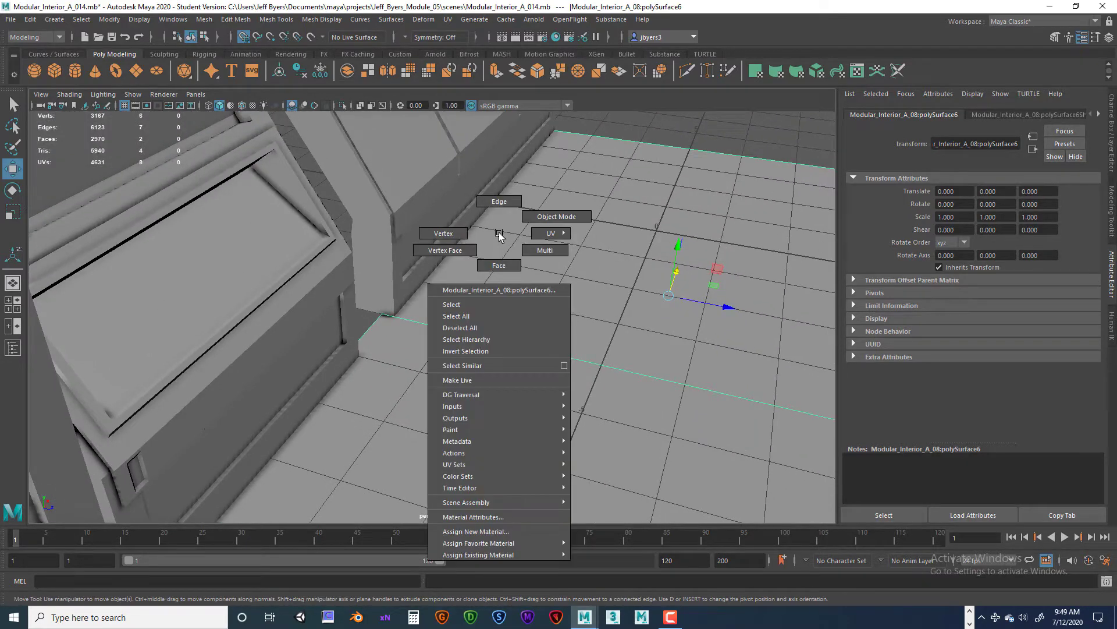
{"action": "left_click", "coordinate": [499, 233]}
{"action": "right_click_drag", "start_coordinate": [499, 233], "coordinate": [441, 251], "text": "shift"}
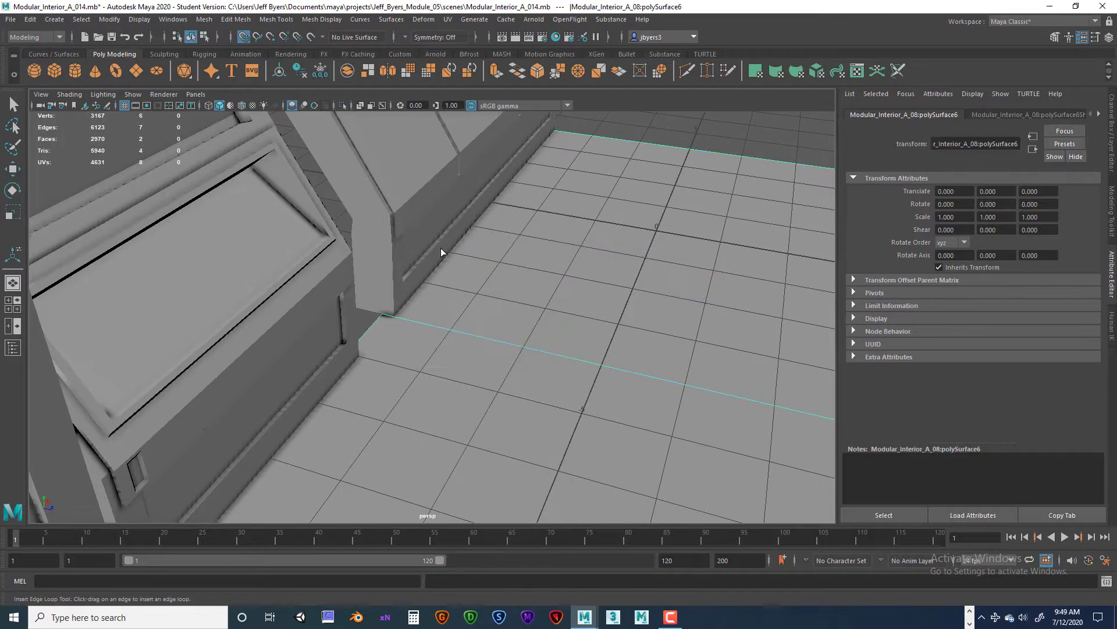
{"action": "left_click", "coordinate": [405, 324]}
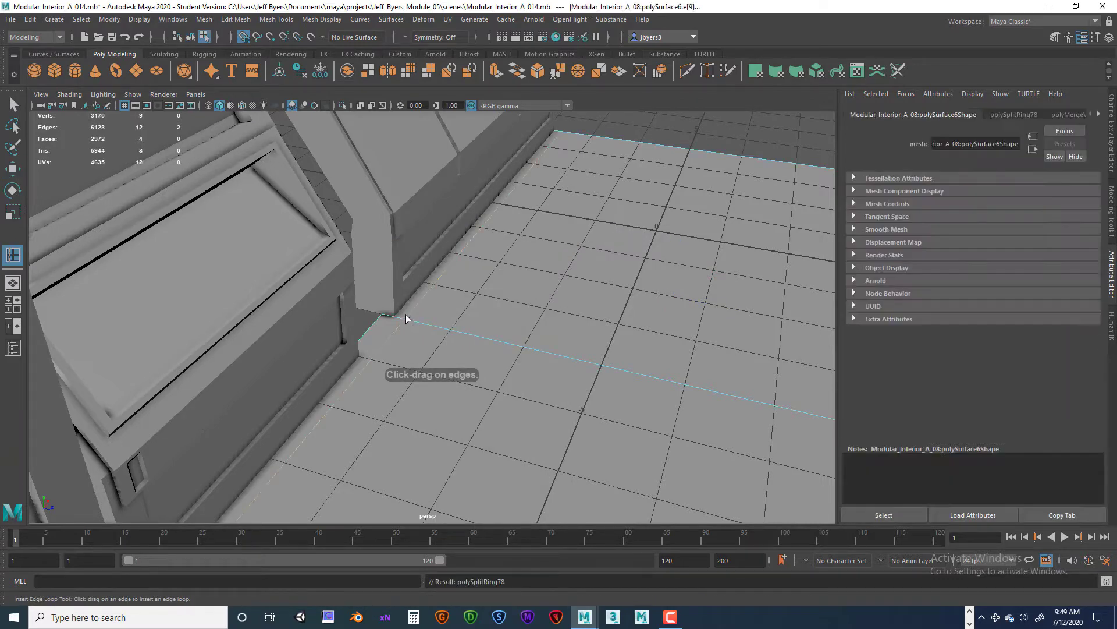
{"action": "key", "text": "f"}
{"action": "middle_click_drag", "start_coordinate": [417, 303], "coordinate": [403, 164], "text": "alt"}
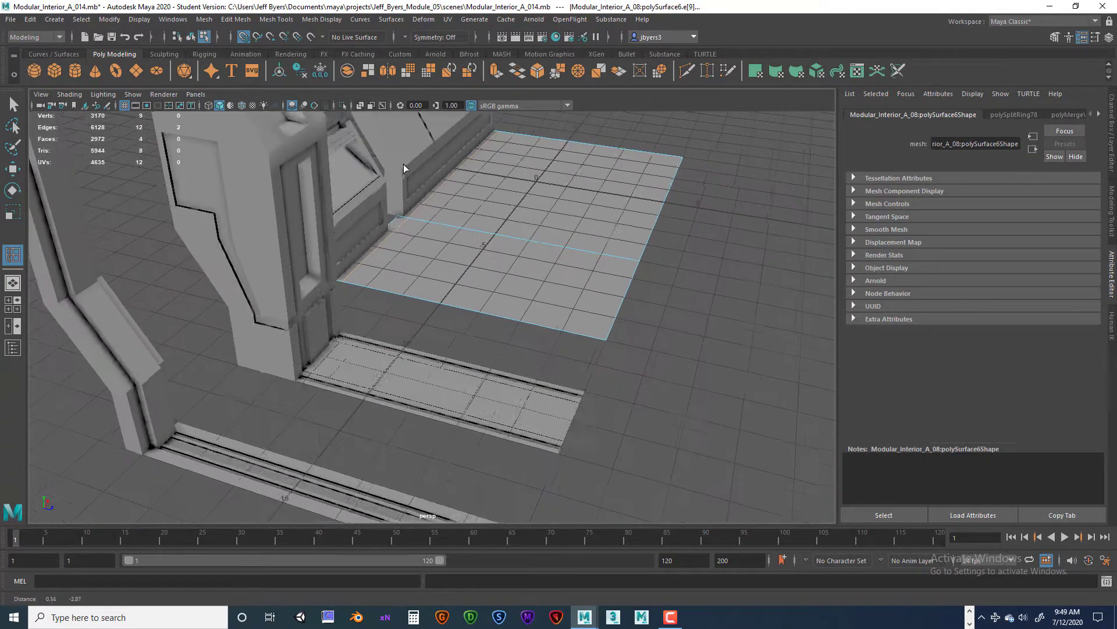
- Insert a second edge loop beside the first, running parallel along the console wall bases on the combined floor panel
{"action": "right_click_drag", "start_coordinate": [403, 164], "coordinate": [426, 348], "text": "alt"}
{"action": "middle_click_drag", "start_coordinate": [409, 273], "coordinate": [422, 389], "text": "alt"}
{"action": "right_click_drag", "start_coordinate": [373, 297], "coordinate": [442, 319], "text": "alt"}
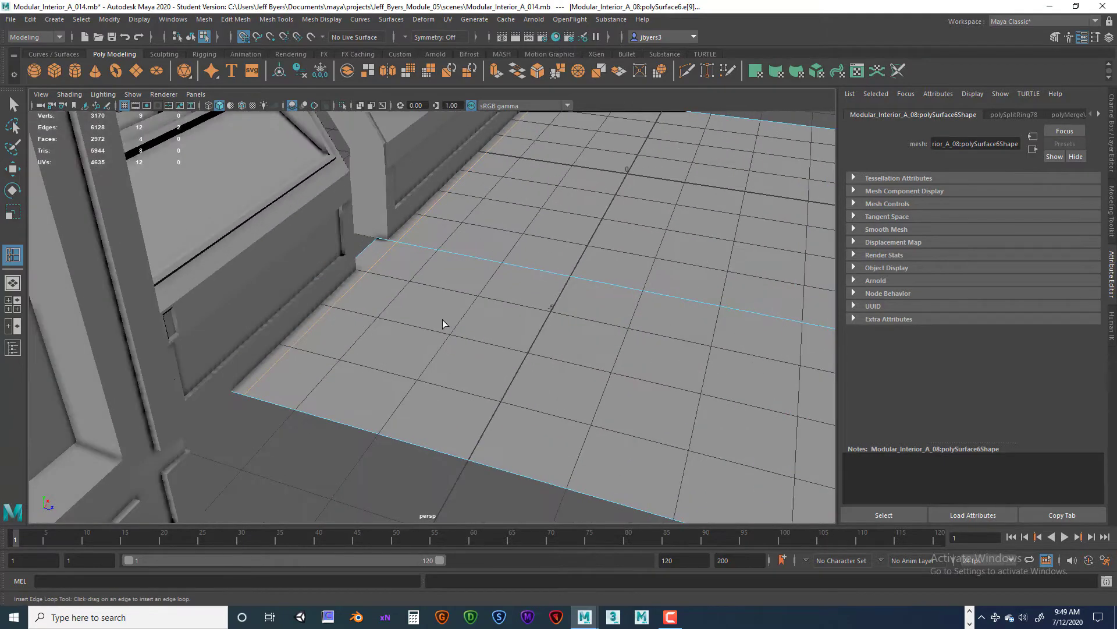
{"action": "left_click", "coordinate": [407, 255]}
{"action": "left_click_drag", "start_coordinate": [407, 255], "coordinate": [610, 379], "text": "alt"}
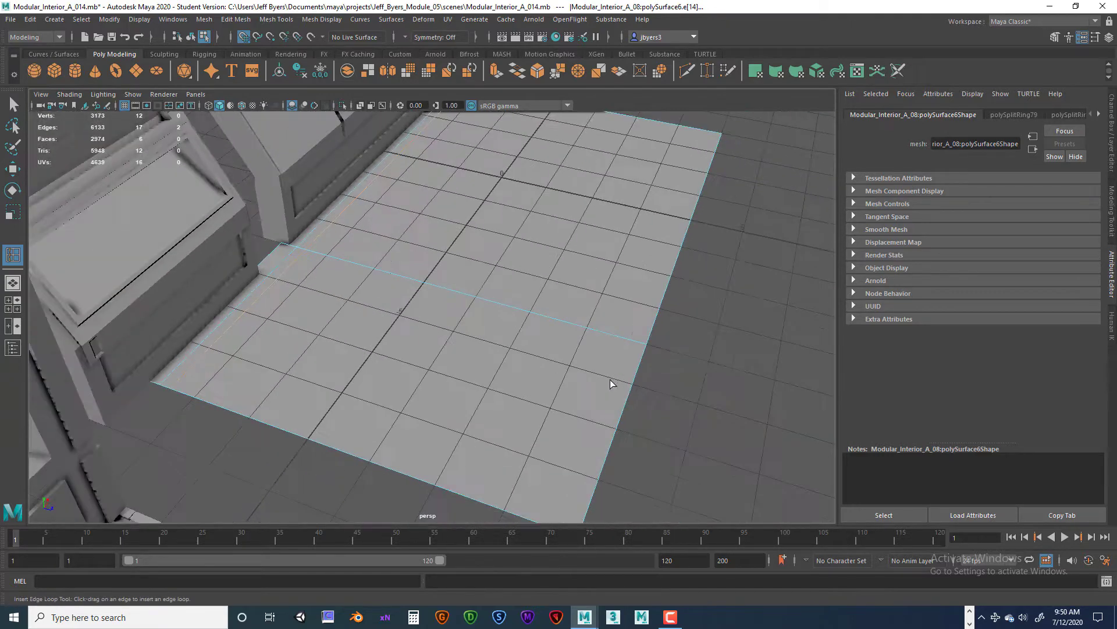
- Insert two closely spaced edge loops near the floor panel's open side, parallel to the console wall bases
{"action": "left_click_drag", "start_coordinate": [501, 109], "coordinate": [531, 362], "text": "alt"}
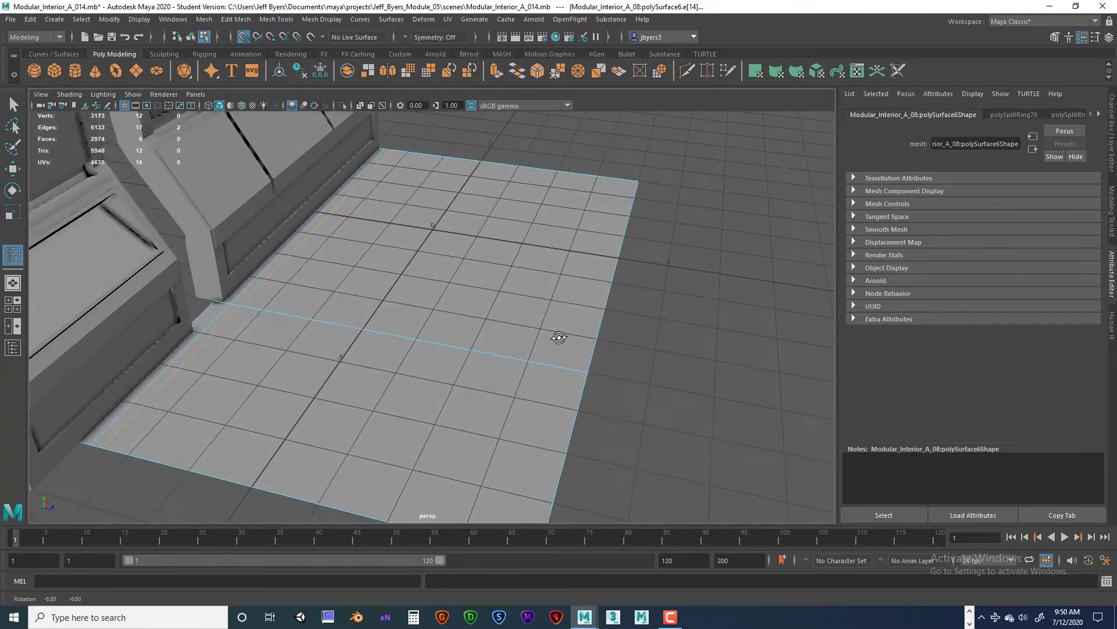
{"action": "left_click", "coordinate": [531, 365]}
{"action": "left_click", "coordinate": [528, 361]}
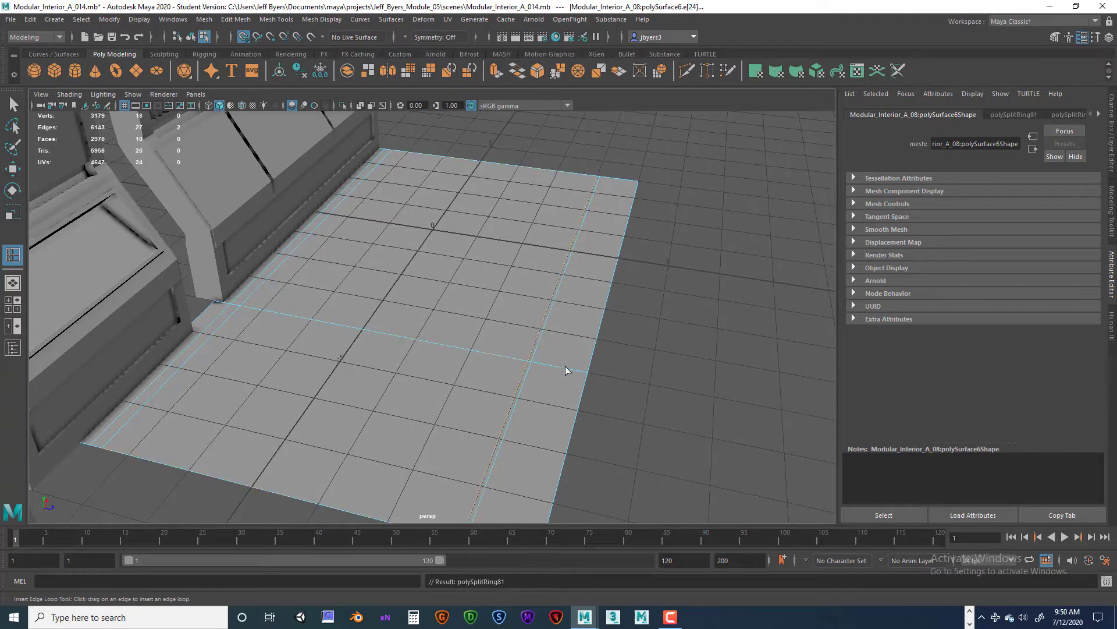
- Insert a tight pair of edge loops a short distance inward from the loops along the console wall bases
{"action": "left_click_drag", "start_coordinate": [545, 339], "coordinate": [690, 335], "text": "alt"}
{"action": "middle_click_drag", "start_coordinate": [521, 351], "coordinate": [560, 369], "text": "alt"}
{"action": "left_click_drag", "start_coordinate": [560, 370], "coordinate": [481, 342], "text": "alt"}
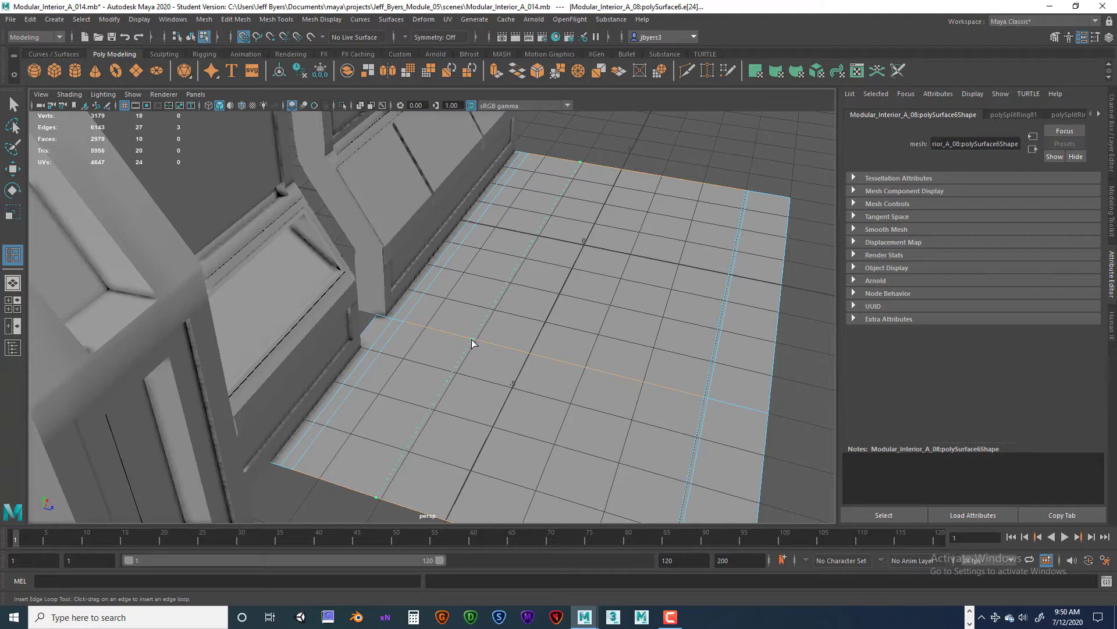
{"action": "left_click_drag", "start_coordinate": [472, 343], "coordinate": [478, 344]}
{"action": "left_click", "coordinate": [476, 343]}
- Insert four closely spaced lengthwise edge loops in the floor panel's middle, between the wall-side pair and the open-side pair
{"action": "left_click_drag", "start_coordinate": [619, 354], "coordinate": [567, 324], "text": "alt"}
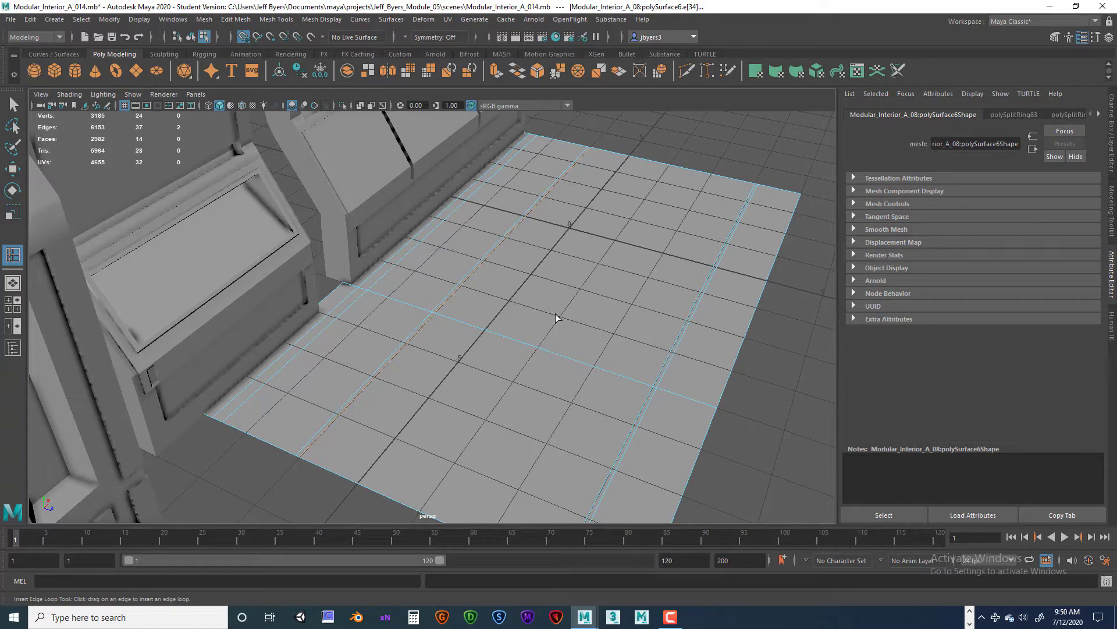
{"action": "key", "text": "F8"}
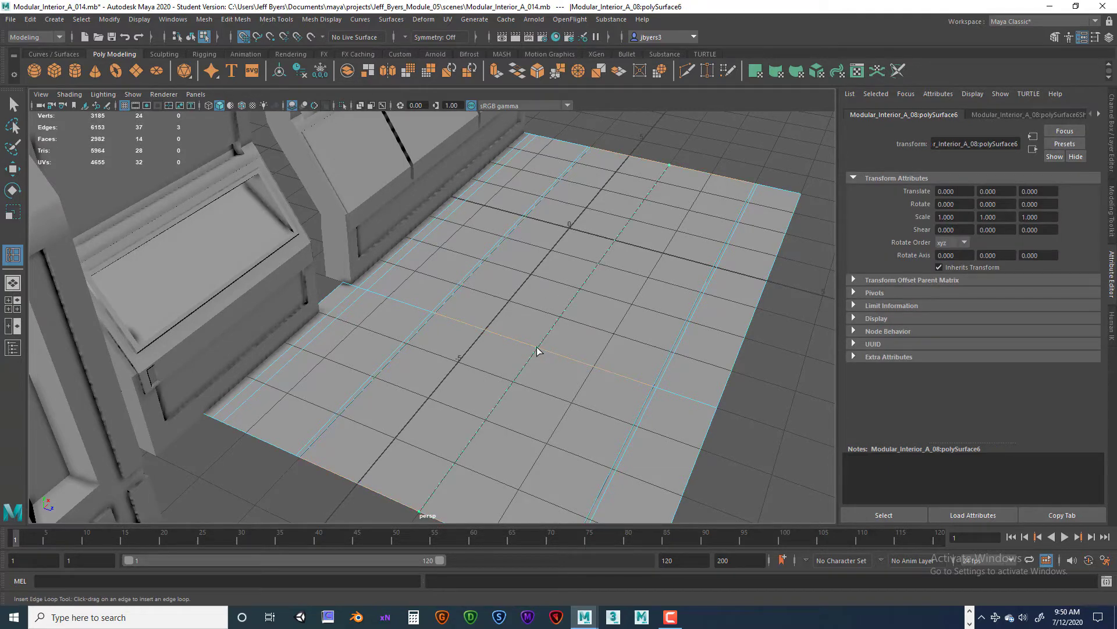
{"action": "left_click", "coordinate": [538, 351]}
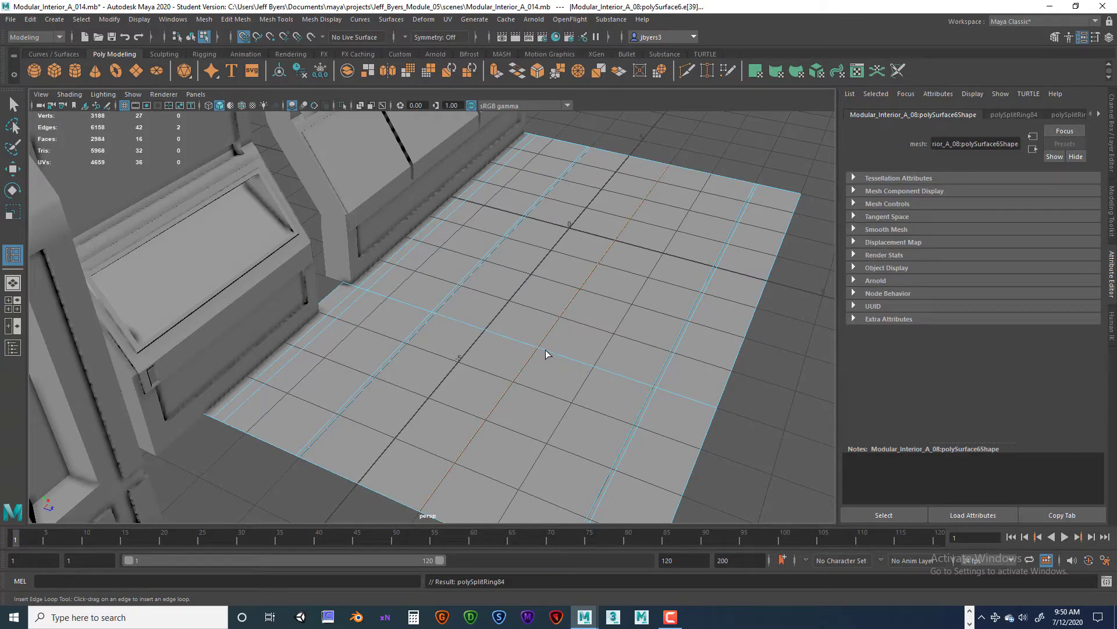
{"action": "left_click", "coordinate": [542, 352]}
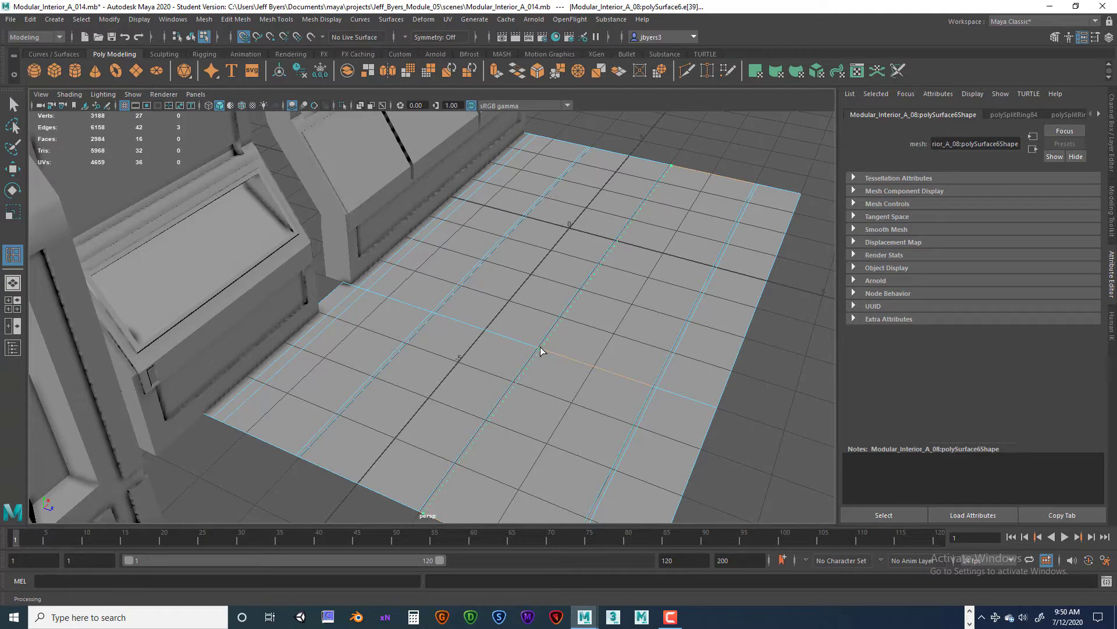
{"action": "left_click_drag", "start_coordinate": [541, 350], "coordinate": [560, 359]}
{"action": "left_click", "coordinate": [558, 358]}
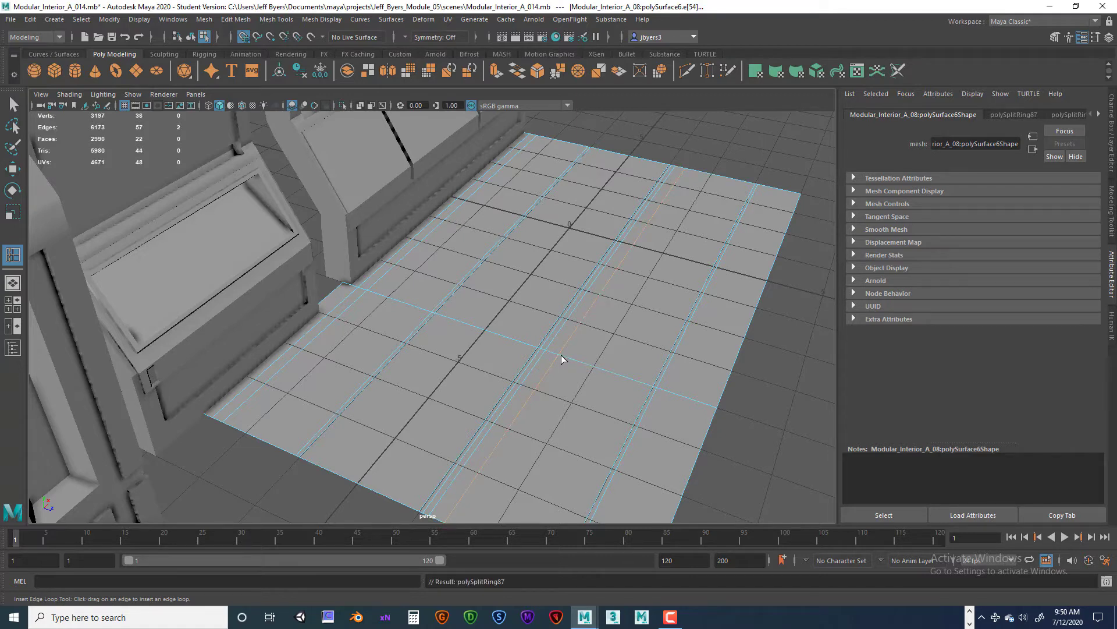
- Insert two more lengthwise edge loops beside the middle group, on the side facing the panel's open edge
{"action": "left_click_drag", "start_coordinate": [562, 359], "coordinate": [576, 369]}
{"action": "left_click_drag", "start_coordinate": [567, 361], "coordinate": [565, 360]}
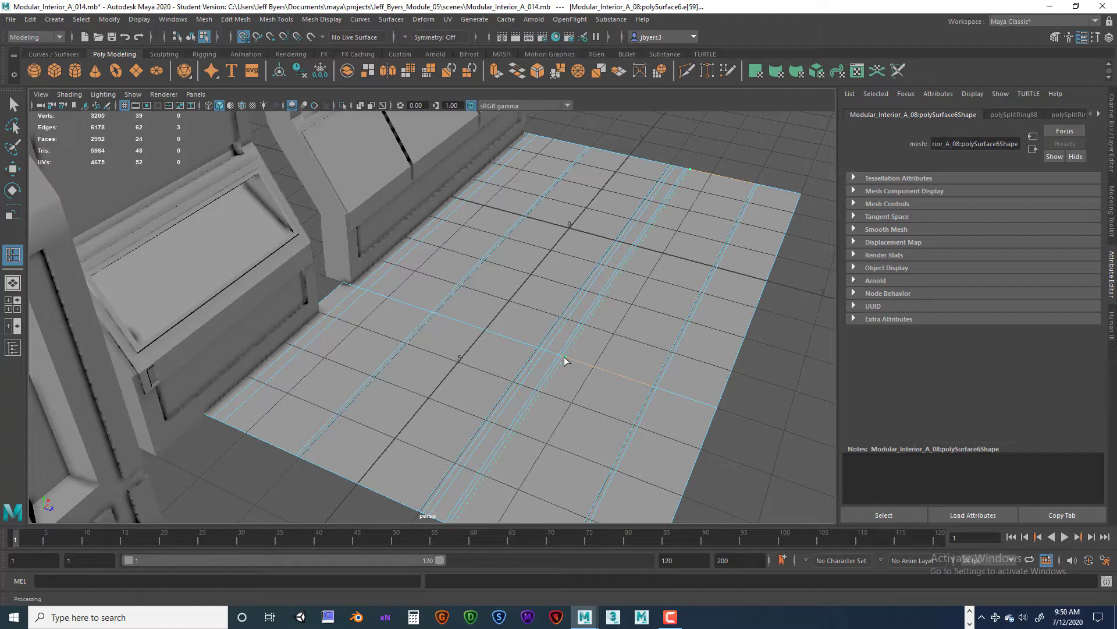
{"action": "left_click", "coordinate": [565, 361]}
{"action": "left_click_drag", "start_coordinate": [613, 384], "coordinate": [510, 369], "text": "alt"}
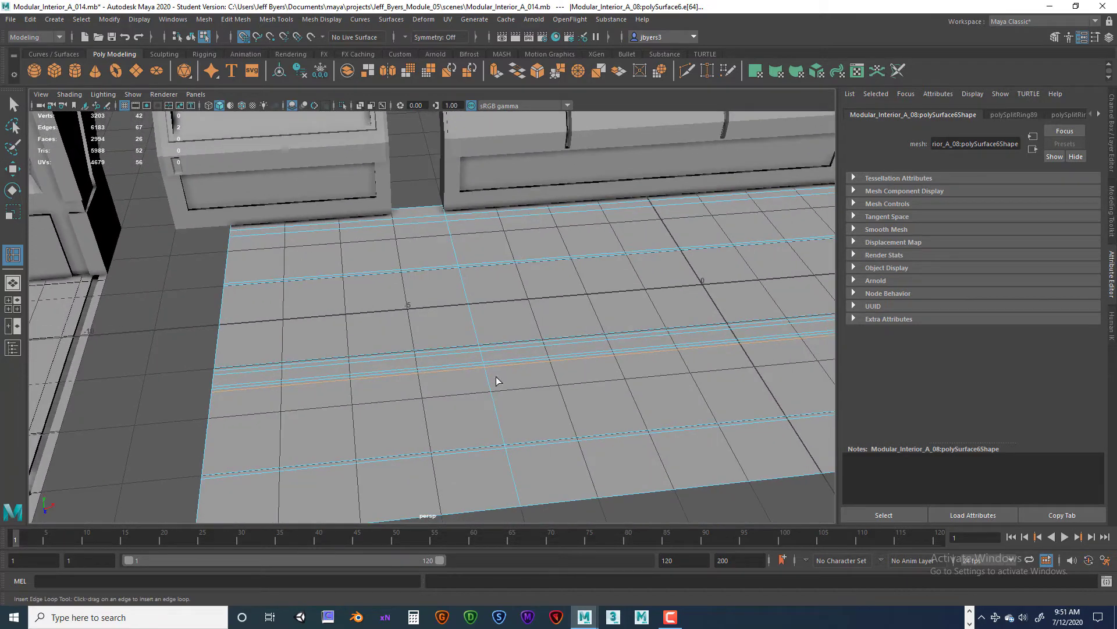
- Insert an edge loop close beside the seam and a tight pair of parallel loops a short distance from it
{"action": "left_click", "coordinate": [502, 448]}
{"action": "middle_click_drag", "start_coordinate": [512, 445], "coordinate": [552, 422], "text": "alt"}
{"action": "left_click_drag", "start_coordinate": [443, 391], "coordinate": [451, 371], "text": "alt"}
{"action": "middle_click_drag", "start_coordinate": [451, 370], "coordinate": [459, 396], "text": "alt"}
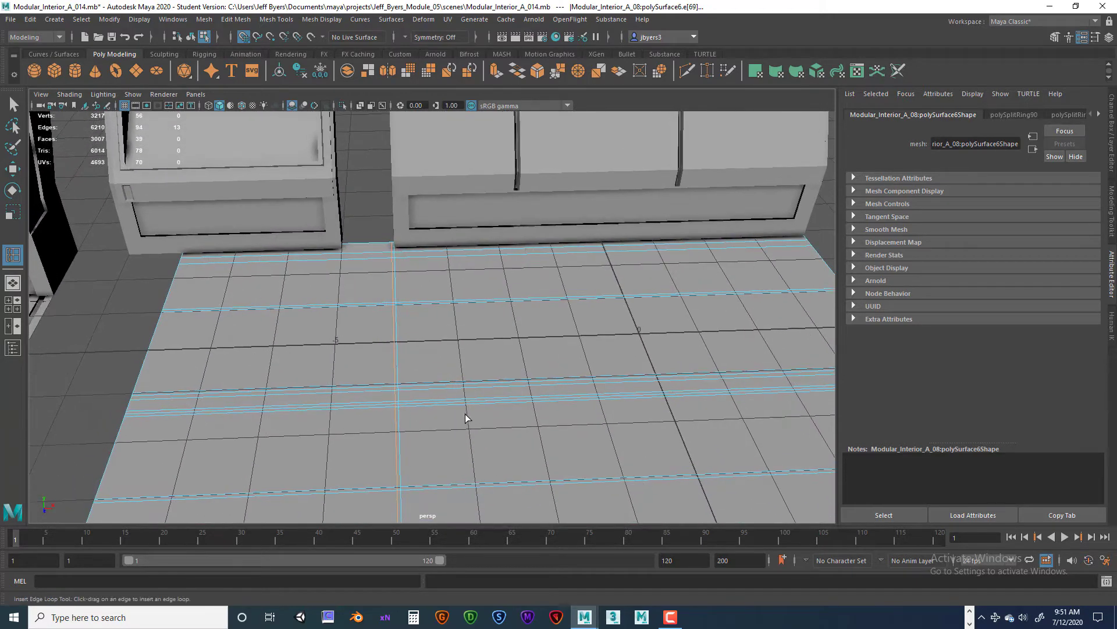
{"action": "left_click", "coordinate": [422, 407]}
{"action": "left_click_drag", "start_coordinate": [423, 408], "coordinate": [427, 405]}
{"action": "middle_click_drag", "start_coordinate": [497, 407], "coordinate": [384, 402], "text": "alt"}
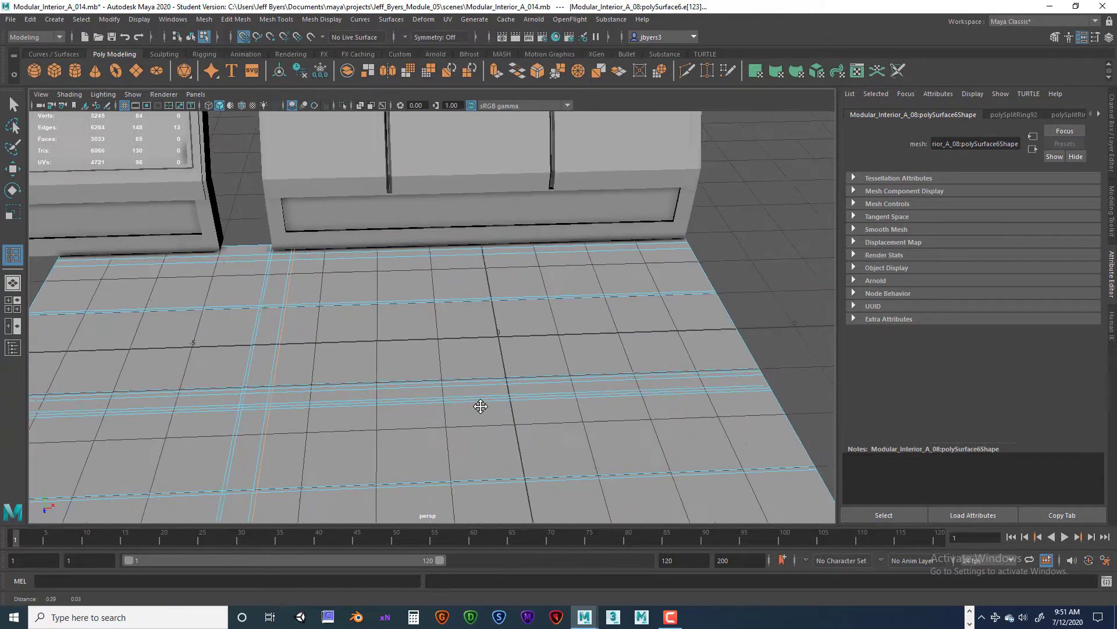
- Switch the floor panel to face selection and select the narrow strip of faces running along the console wall bases
{"action": "left_click_drag", "start_coordinate": [558, 411], "coordinate": [534, 344], "text": "alt"}
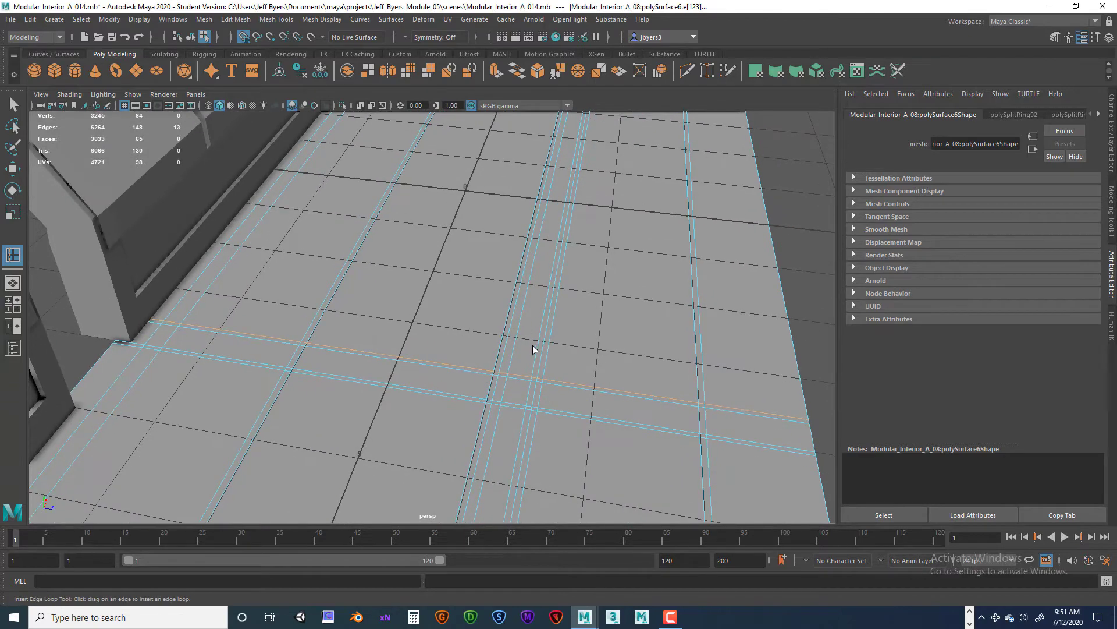
{"action": "mouse_move", "coordinate": [547, 351]}
{"action": "middle_mouse_down", "text": "alt"}
{"action": "mouse_move", "coordinate": [561, 347]}
{"action": "mouse_move", "coordinate": [543, 353]}
{"action": "middle_mouse_up", "text": "alt"}
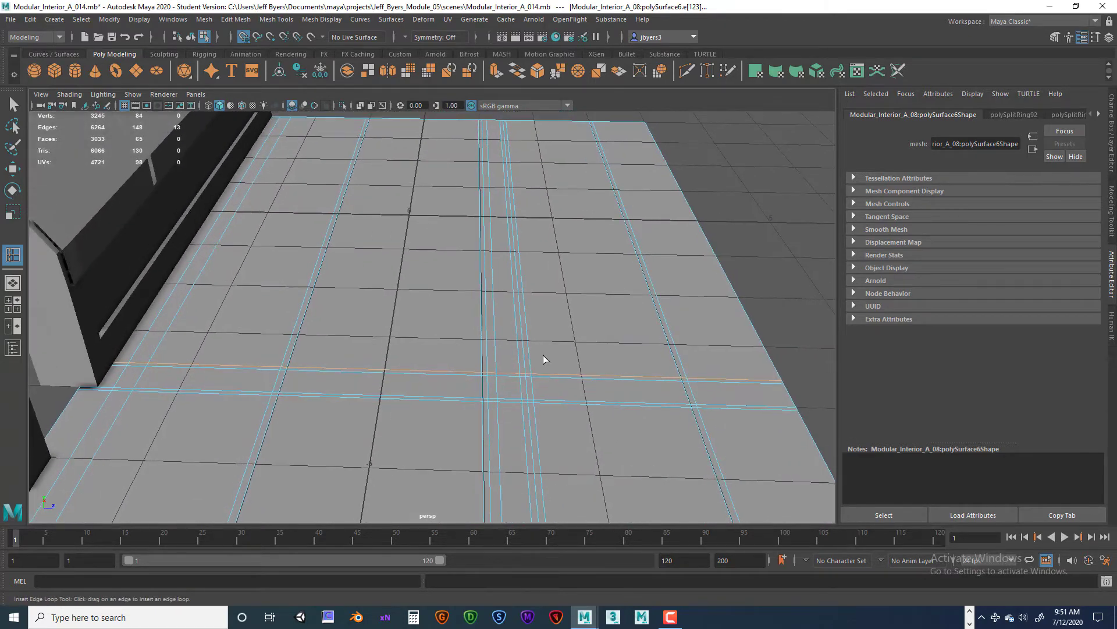
{"action": "mouse_move", "coordinate": [543, 355]}
{"action": "left_mouse_down", "text": "alt"}
{"action": "mouse_move", "coordinate": [536, 364]}
{"action": "mouse_move", "coordinate": [546, 366]}
{"action": "mouse_move", "coordinate": [430, 375]}
{"action": "mouse_move", "coordinate": [412, 347]}
{"action": "mouse_move", "coordinate": [442, 376]}
{"action": "mouse_move", "coordinate": [487, 345]}
{"action": "mouse_move", "coordinate": [537, 351]}
{"action": "left_mouse_up", "text": "alt"}
{"action": "middle_click_drag", "start_coordinate": [430, 376], "coordinate": [521, 349], "text": "alt"}
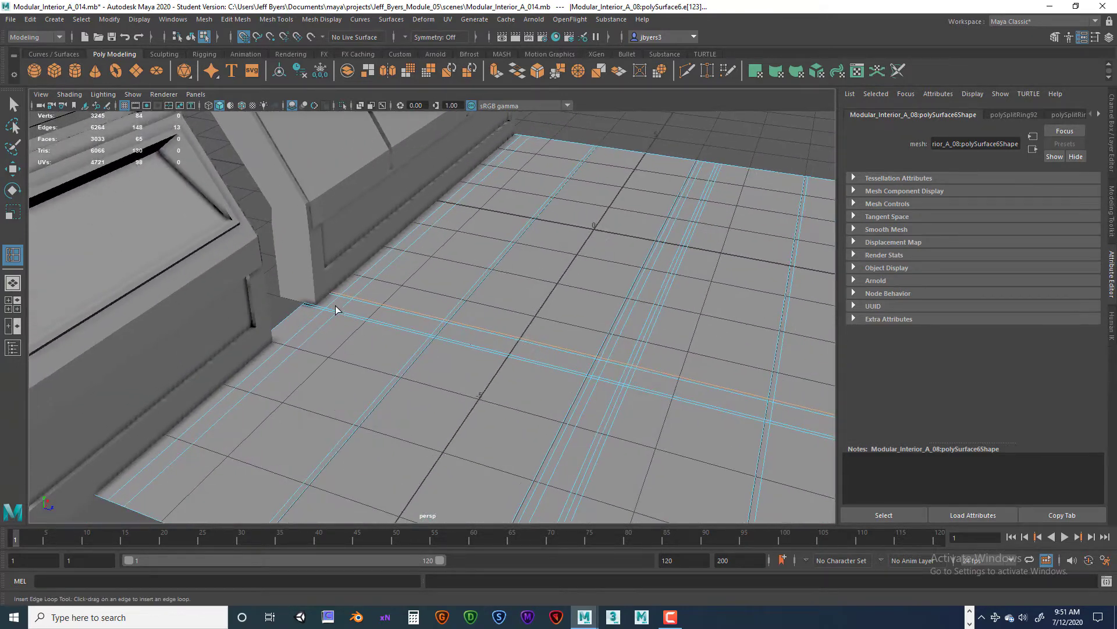
{"action": "key", "text": "q"}
{"action": "right_click_drag", "start_coordinate": [344, 305], "coordinate": [345, 330]}
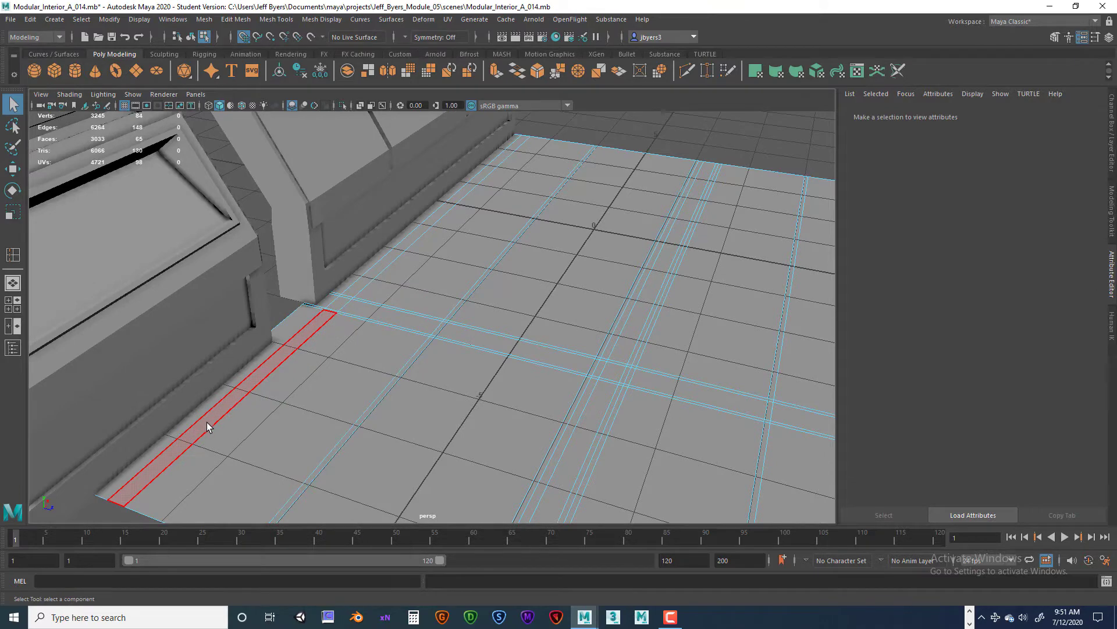
{"action": "left_click_drag", "start_coordinate": [524, 229], "coordinate": [539, 318], "text": "alt"}
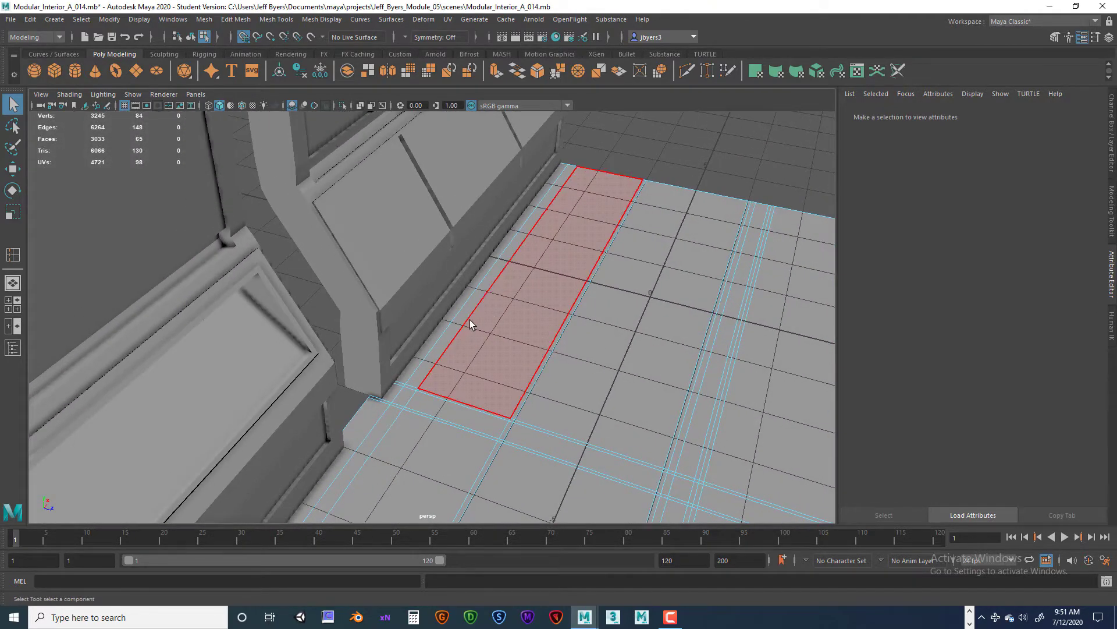
{"action": "left_click", "coordinate": [422, 379]}
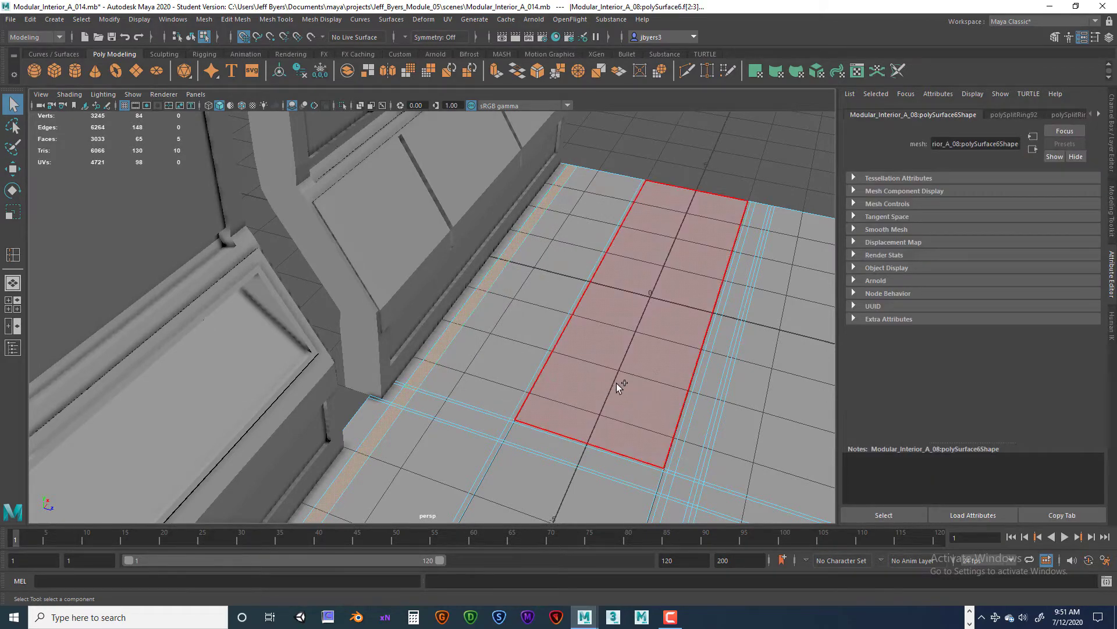
- Start an Extrude on the selected face strip along the wall bases and turn off grid snapping
{"action": "left_click_drag", "start_coordinate": [652, 366], "coordinate": [646, 277], "text": "alt"}
{"action": "scroll", "coordinate": [629, 270], "scroll_direction": "up", "scroll_amount": 4}
{"action": "middle_click_drag", "start_coordinate": [640, 267], "coordinate": [586, 283], "text": "alt"}
{"action": "left_click_drag", "start_coordinate": [586, 284], "coordinate": [655, 340], "text": "alt"}
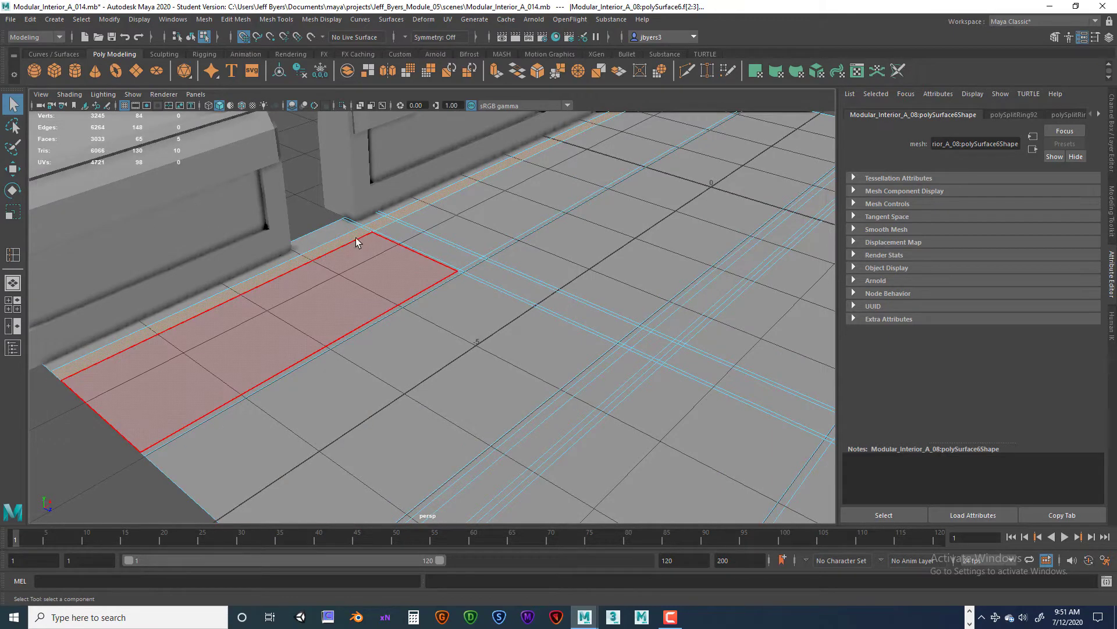
{"action": "scroll", "coordinate": [538, 291], "scroll_direction": "down", "scroll_amount": 1}
{"action": "left_click_drag", "start_coordinate": [496, 311], "coordinate": [533, 316], "text": "alt"}
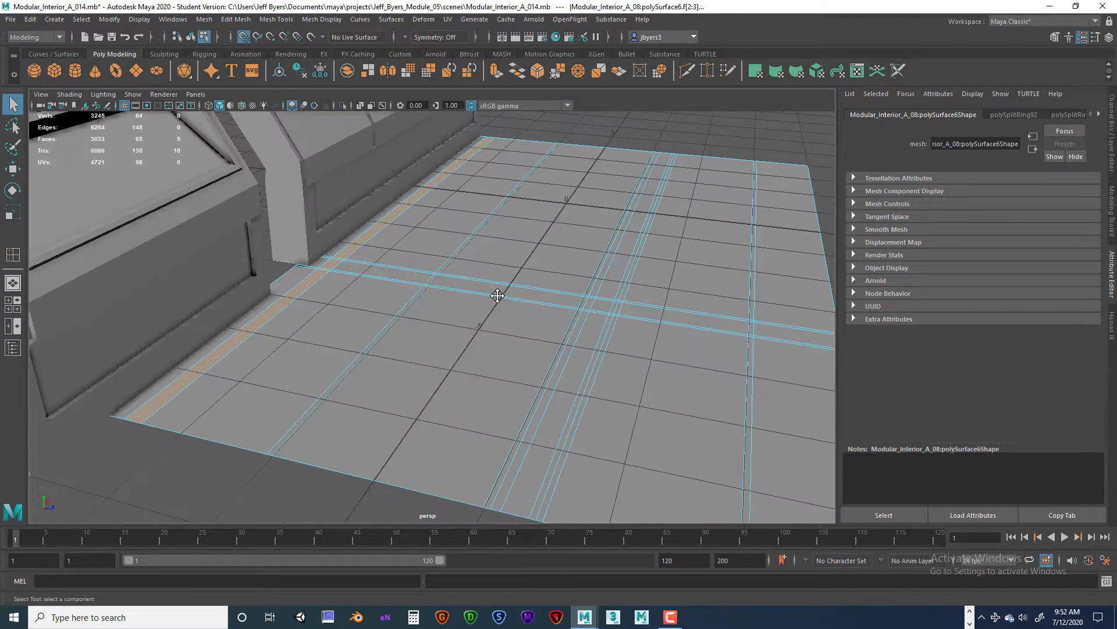
{"action": "middle_click_drag", "start_coordinate": [496, 295], "coordinate": [619, 345], "text": "alt"}
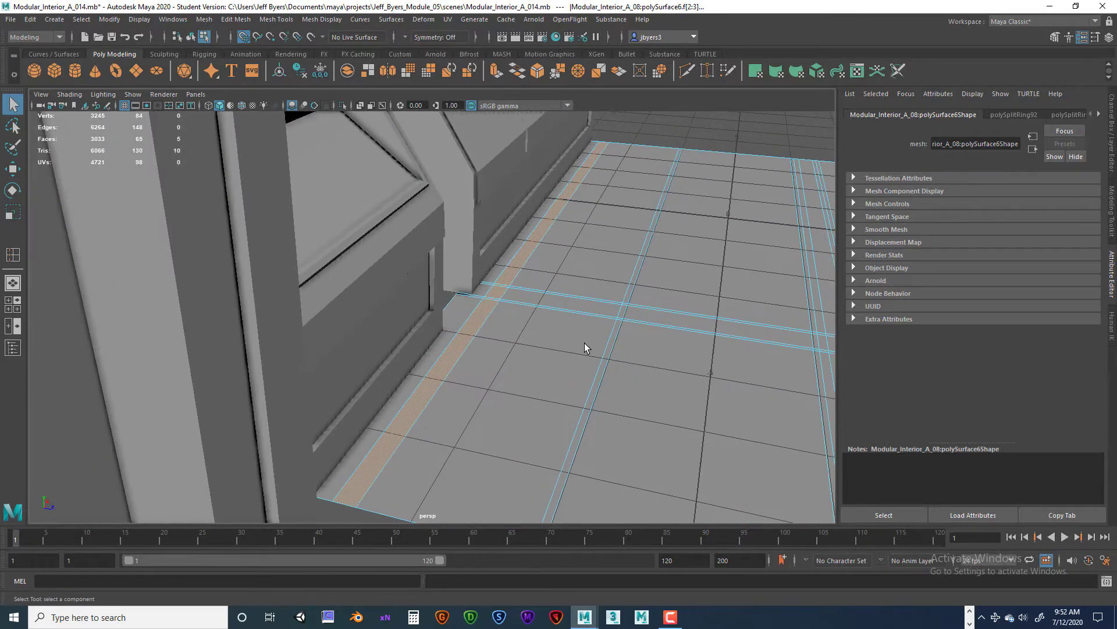
{"action": "key", "text": "ctrl+e"}
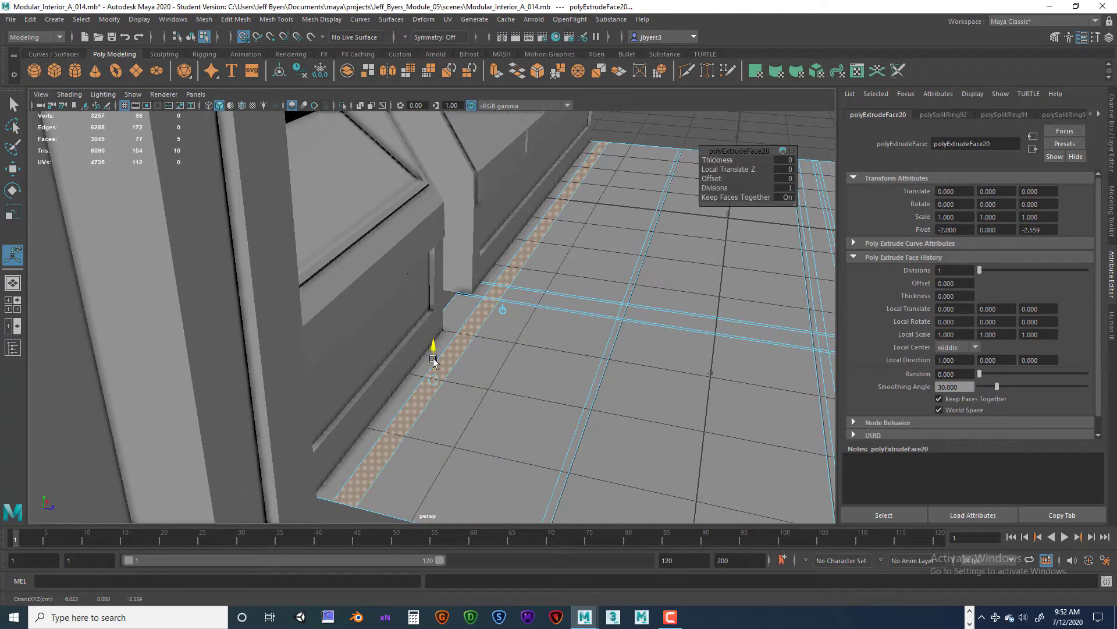
{"action": "left_click", "coordinate": [433, 359]}
{"action": "left_click", "coordinate": [244, 37]}
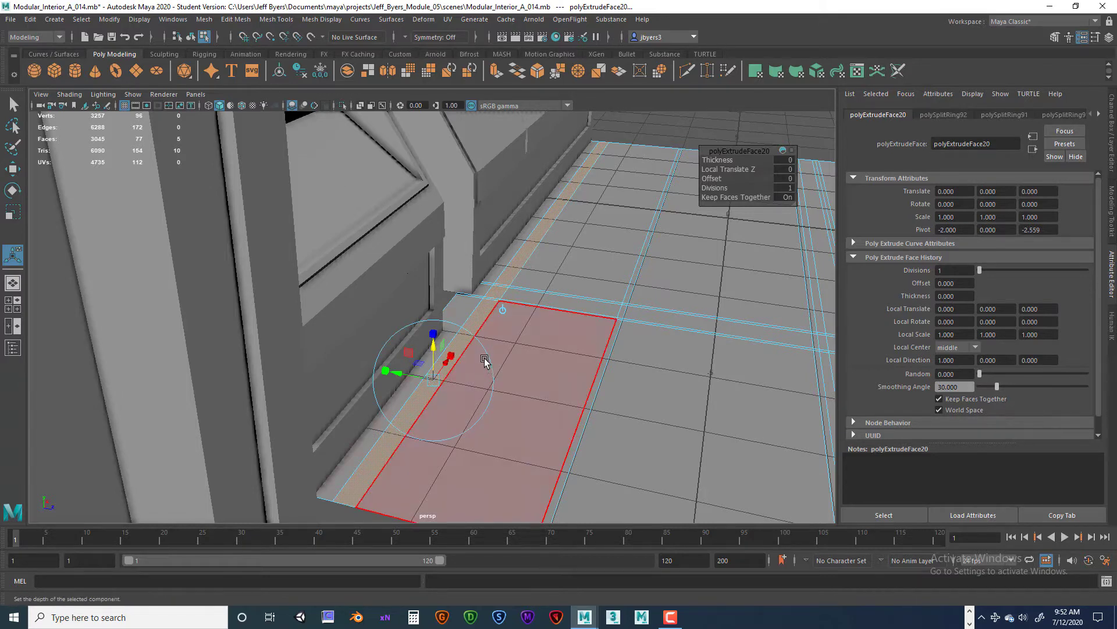
- Push the extruded strip down to a Local Translate Z of -0.156 to form a groove along the wall bases
{"action": "left_click_drag", "start_coordinate": [431, 347], "coordinate": [428, 363]}
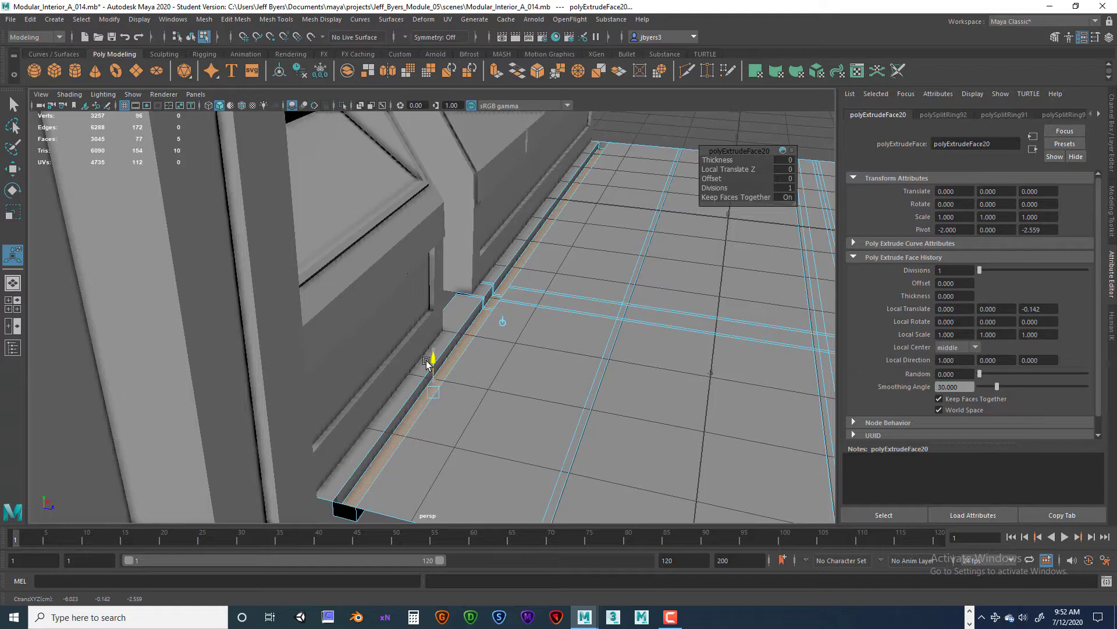
{"action": "left_click_drag", "start_coordinate": [428, 362], "coordinate": [429, 363]}
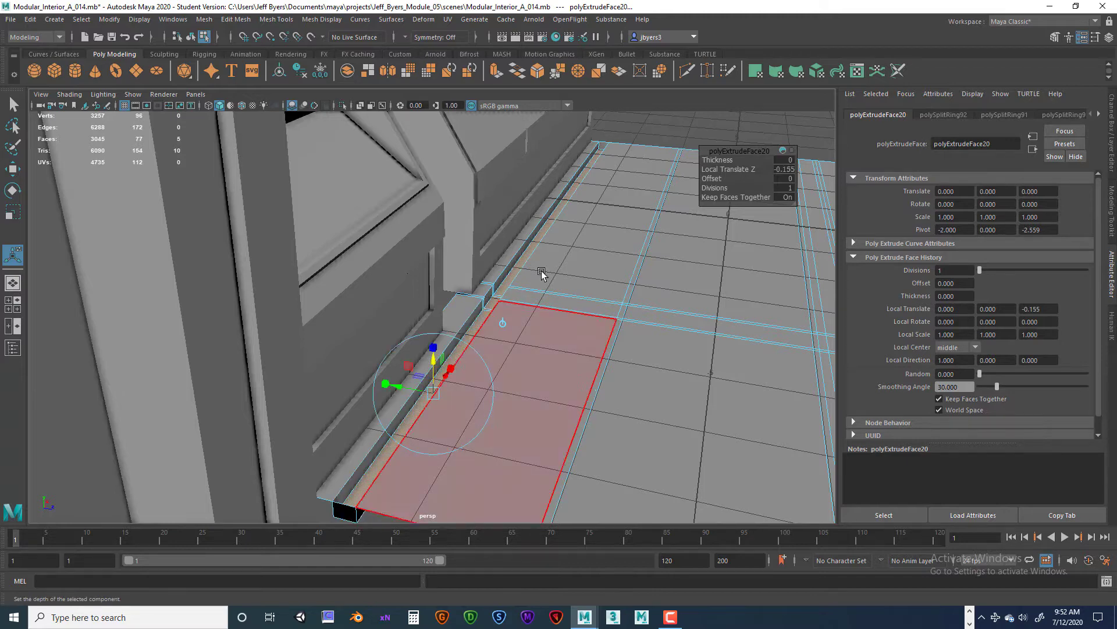
{"action": "mouse_move", "coordinate": [604, 247]}
{"action": "left_mouse_down", "text": "alt"}
{"action": "mouse_move", "coordinate": [605, 210]}
{"action": "mouse_move", "coordinate": [585, 255]}
{"action": "left_mouse_up", "text": "alt"}
{"action": "left_click_drag", "start_coordinate": [472, 288], "coordinate": [472, 287]}
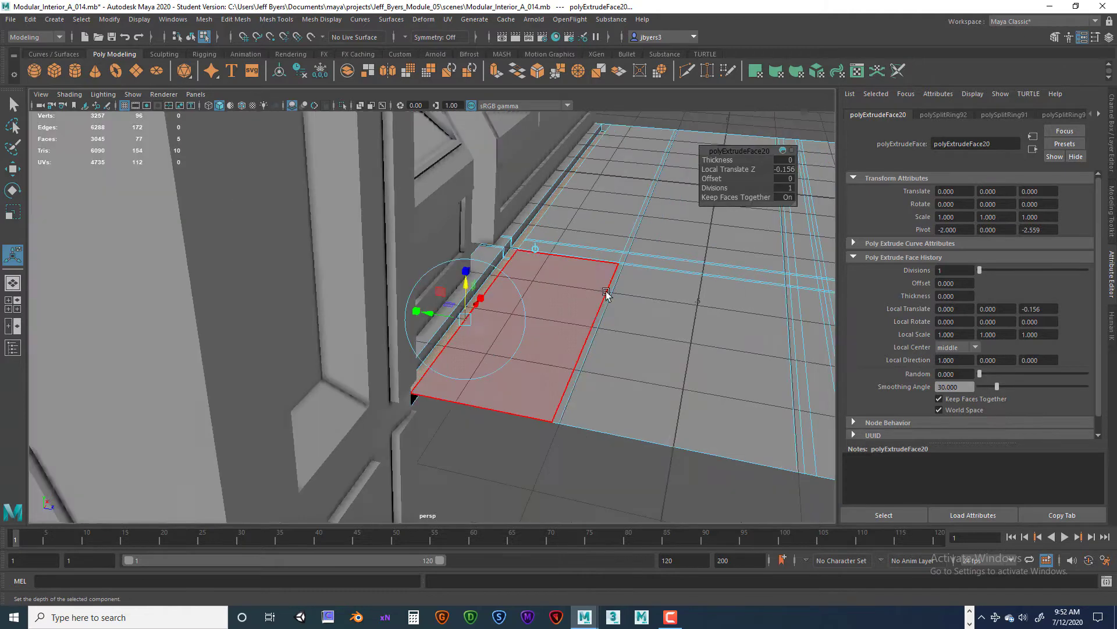
{"action": "mouse_move", "coordinate": [606, 291]}
{"action": "left_mouse_down", "text": "alt"}
{"action": "mouse_move", "coordinate": [593, 304]}
{"action": "mouse_move", "coordinate": [601, 312]}
{"action": "mouse_move", "coordinate": [621, 297]}
{"action": "left_mouse_up", "text": "alt"}
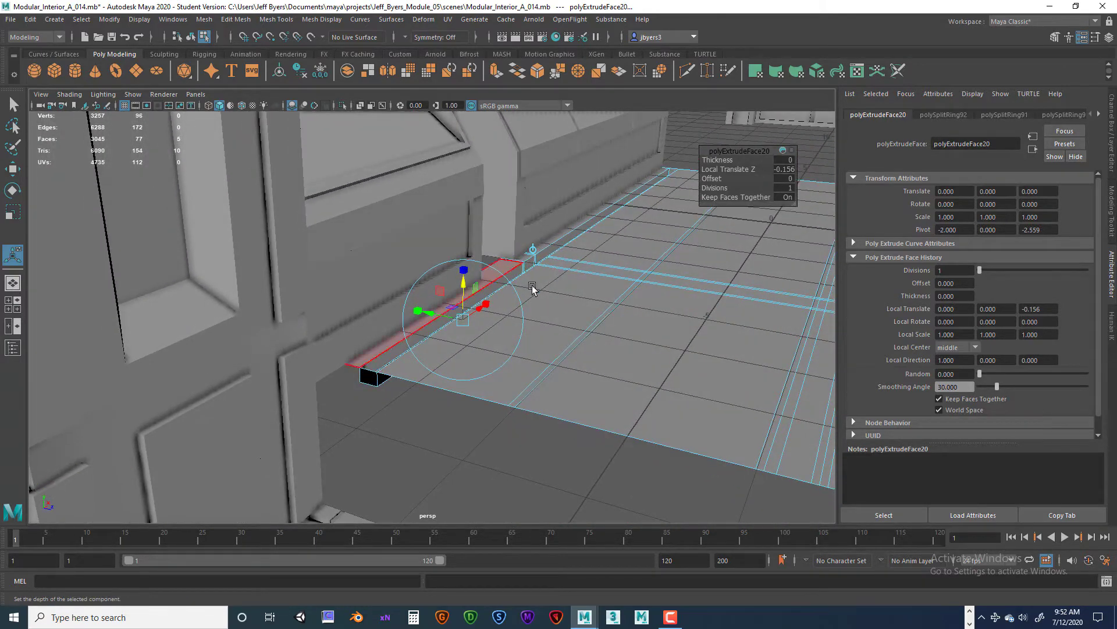
- Deselect the groove faces and return to the Select tool beside the gap between the two console walls
{"action": "left_click", "coordinate": [677, 140]}
{"action": "left_click_drag", "start_coordinate": [667, 276], "coordinate": [500, 300], "text": "alt"}
{"action": "scroll", "coordinate": [595, 291], "scroll_direction": "up", "scroll_amount": 5}
{"action": "mouse_move", "coordinate": [499, 300]}
{"action": "middle_mouse_down", "text": "alt"}
{"action": "mouse_move", "coordinate": [582, 317]}
{"action": "mouse_move", "coordinate": [488, 314]}
{"action": "middle_mouse_up", "text": "alt"}
{"action": "left_click_drag", "start_coordinate": [469, 297], "coordinate": [517, 361], "text": "alt"}
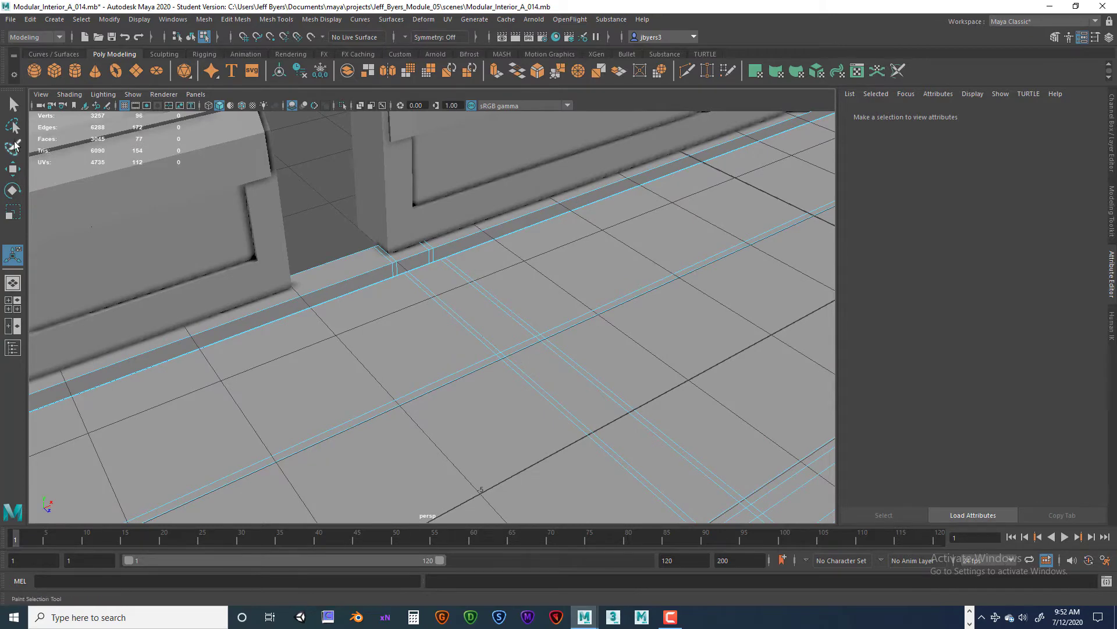
{"action": "left_click", "coordinate": [13, 105]}
{"action": "left_click_drag", "start_coordinate": [378, 265], "coordinate": [369, 294], "text": "alt"}
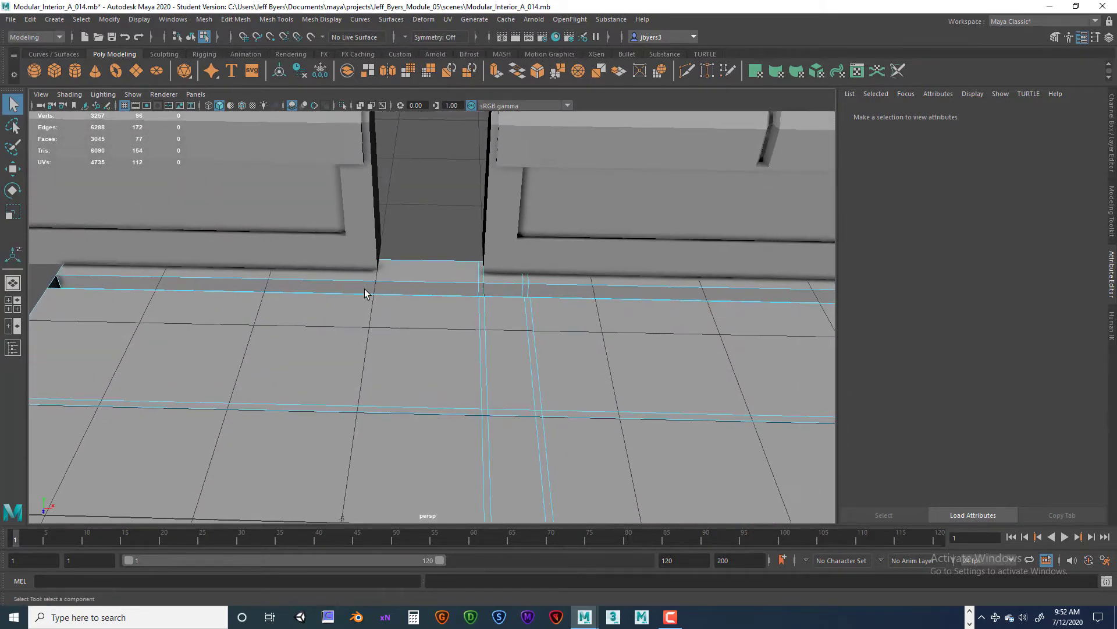
{"action": "left_click", "coordinate": [480, 277]}
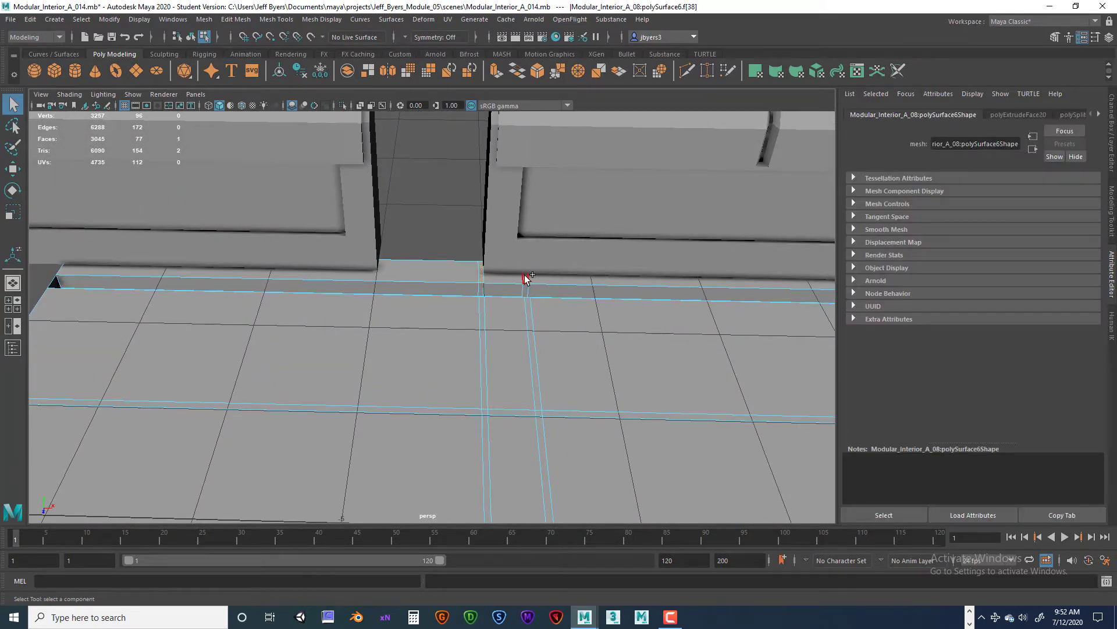
{"action": "left_click", "coordinate": [527, 278], "text": "shift"}
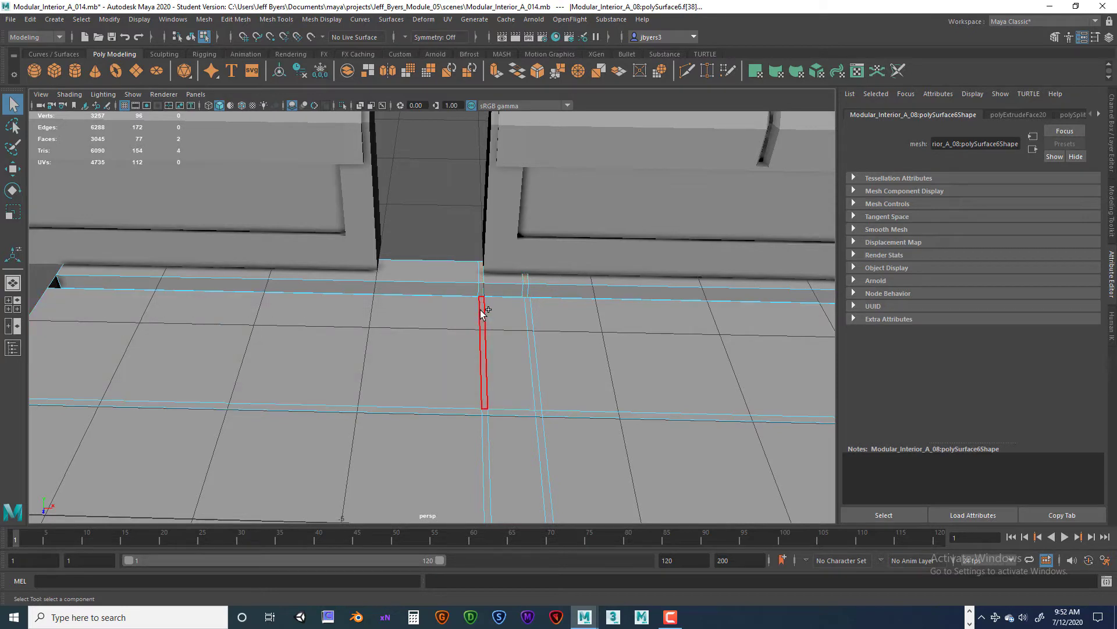
{"action": "left_click", "coordinate": [482, 311], "text": "shift"}
{"action": "double_click", "coordinate": [481, 311], "text": "shift"}
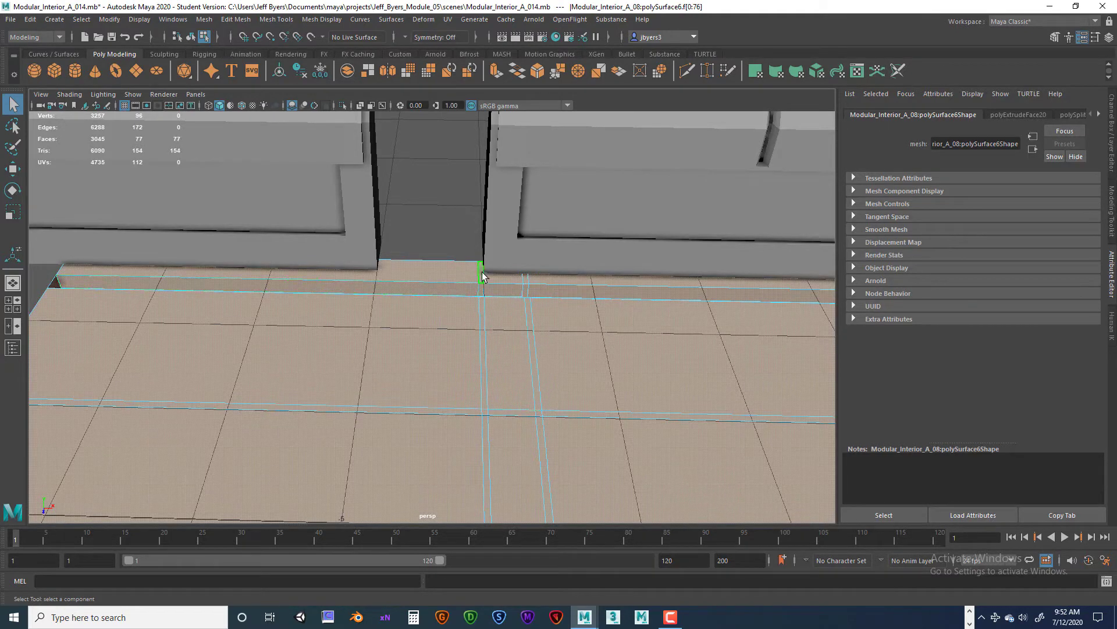
{"action": "left_click", "coordinate": [486, 301]}
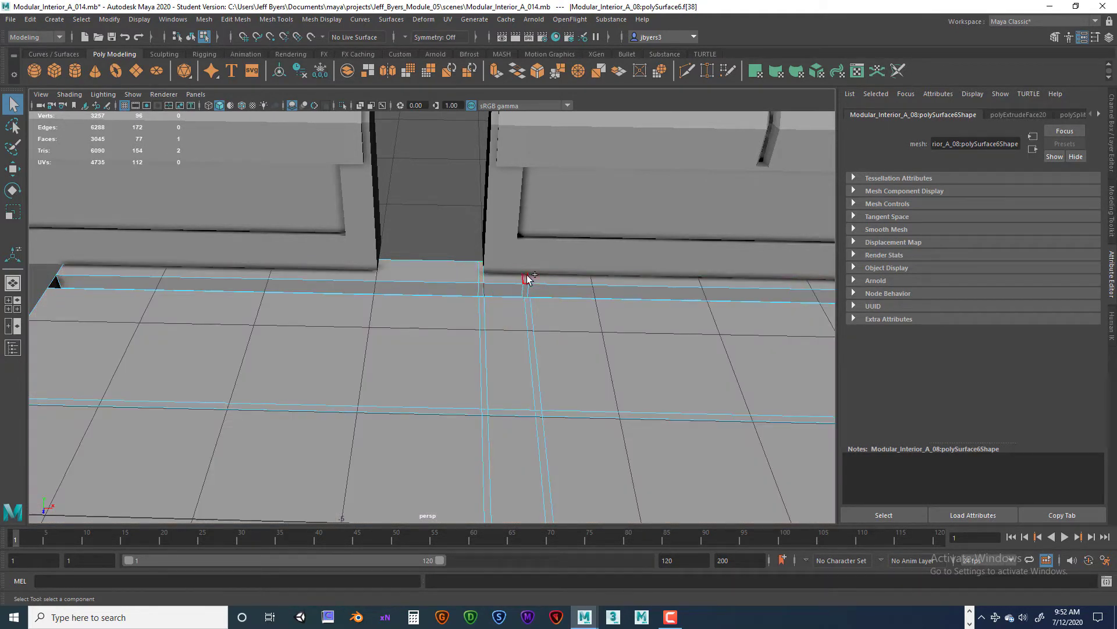
- Select the two narrow cross strips below the wall gap and add the narrow lengthwise strip nearest the console walls
{"action": "left_click", "coordinate": [483, 314]}
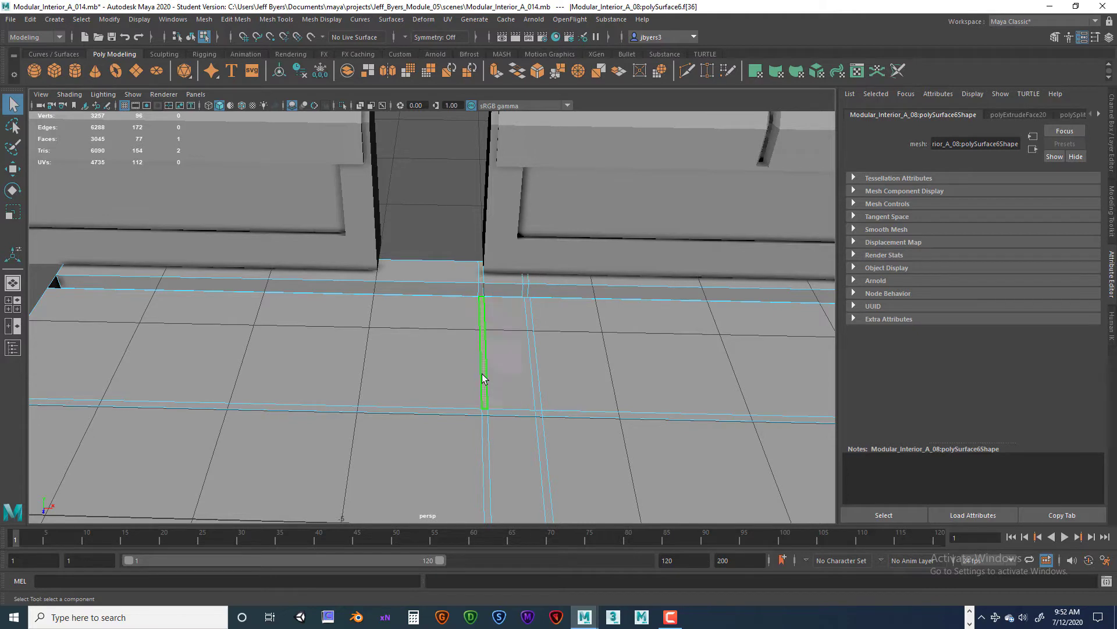
{"action": "double_click", "coordinate": [485, 411]}
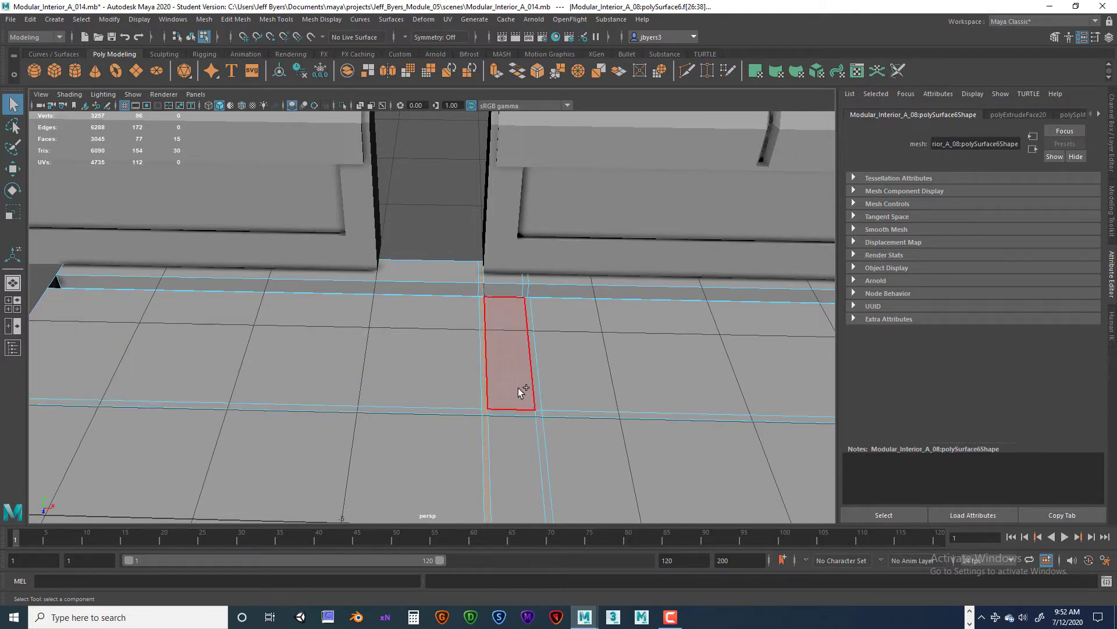
{"action": "left_click", "coordinate": [526, 281], "text": "shift"}
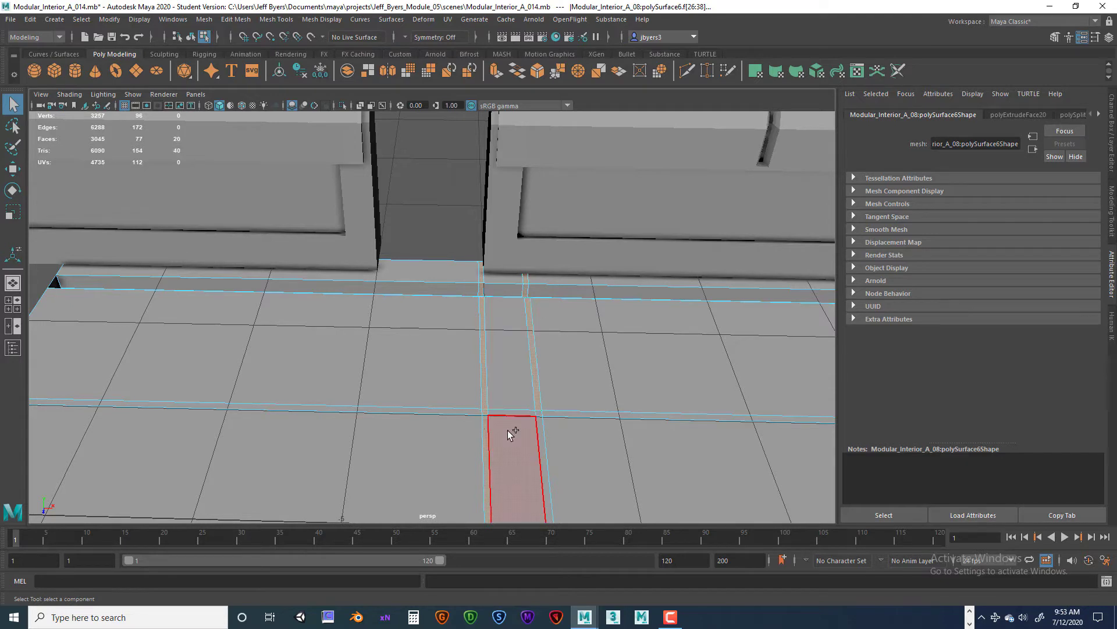
{"action": "double_click", "coordinate": [462, 411], "text": "shift"}
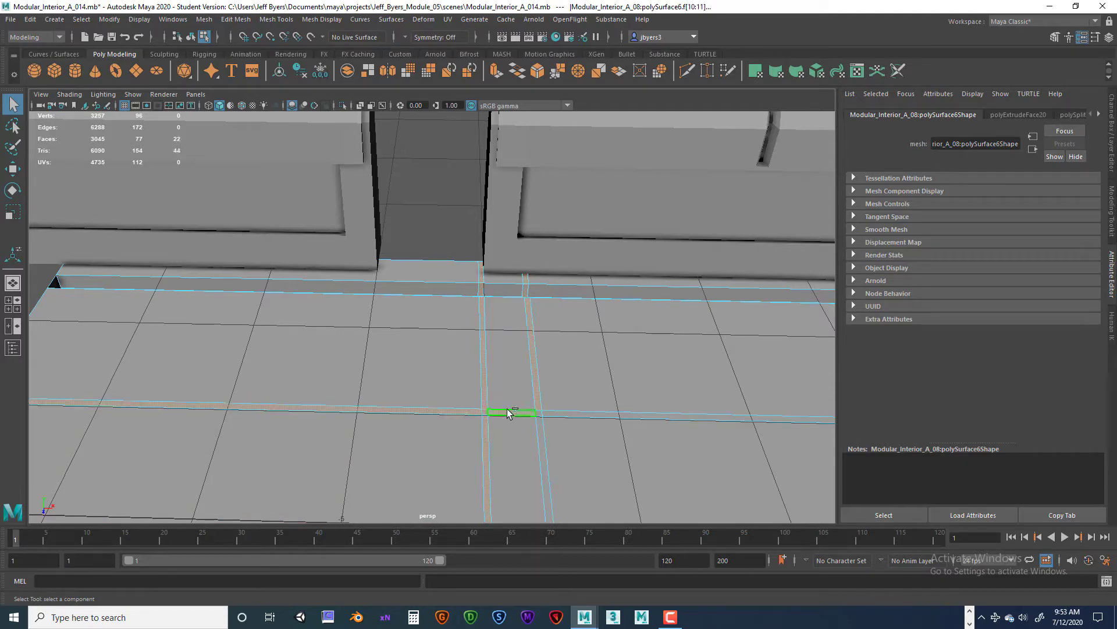
{"action": "left_click", "coordinate": [508, 413], "text": "shift"}
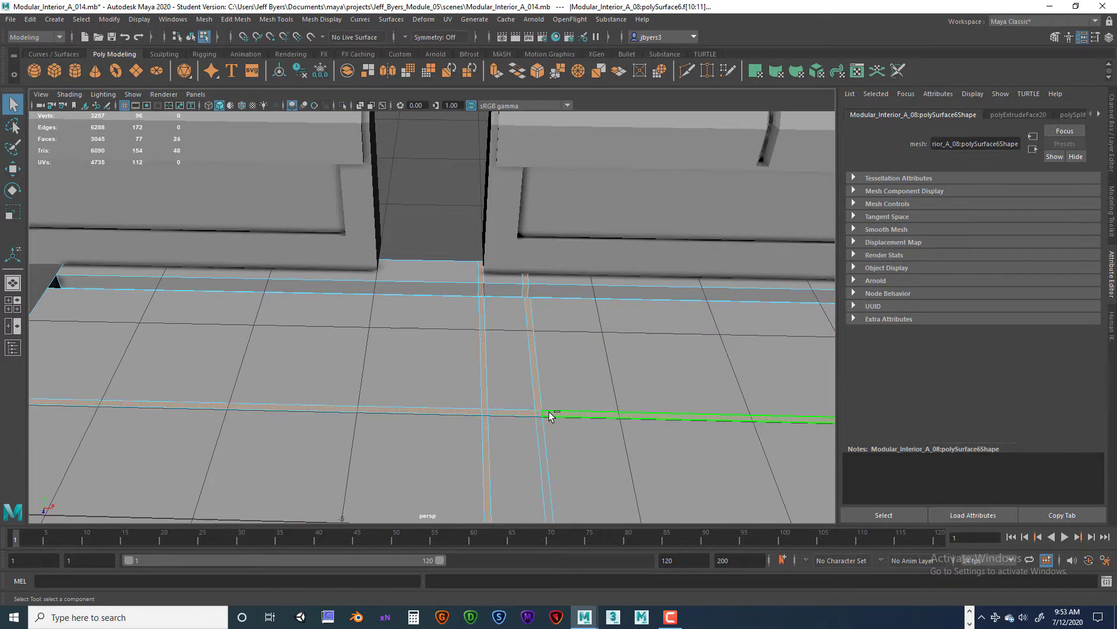
- Try to add the two narrow lengthwise strips bordering the mid-floor band, across both cross strips, to the face selection
{"action": "middle_click_drag", "start_coordinate": [506, 371], "coordinate": [474, 293], "text": "alt"}
{"action": "scroll", "coordinate": [475, 297], "scroll_direction": "down", "scroll_amount": 3}
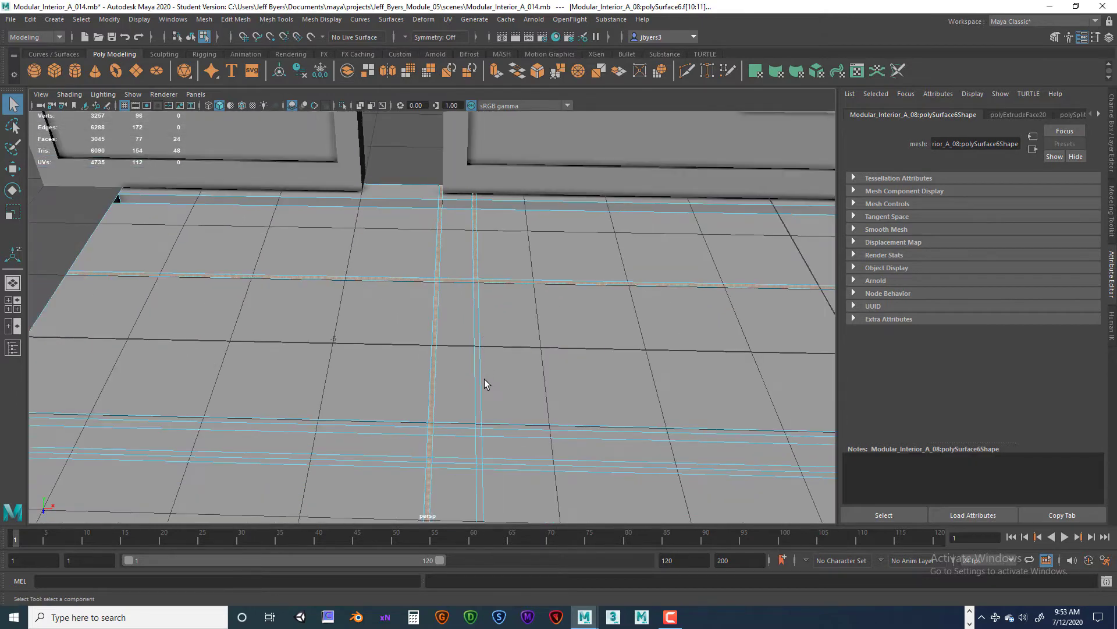
{"action": "mouse_move", "coordinate": [484, 379]}
{"action": "left_mouse_down", "text": "alt"}
{"action": "mouse_move", "coordinate": [524, 375]}
{"action": "mouse_move", "coordinate": [522, 357]}
{"action": "mouse_move", "coordinate": [496, 379]}
{"action": "left_mouse_up", "text": "alt"}
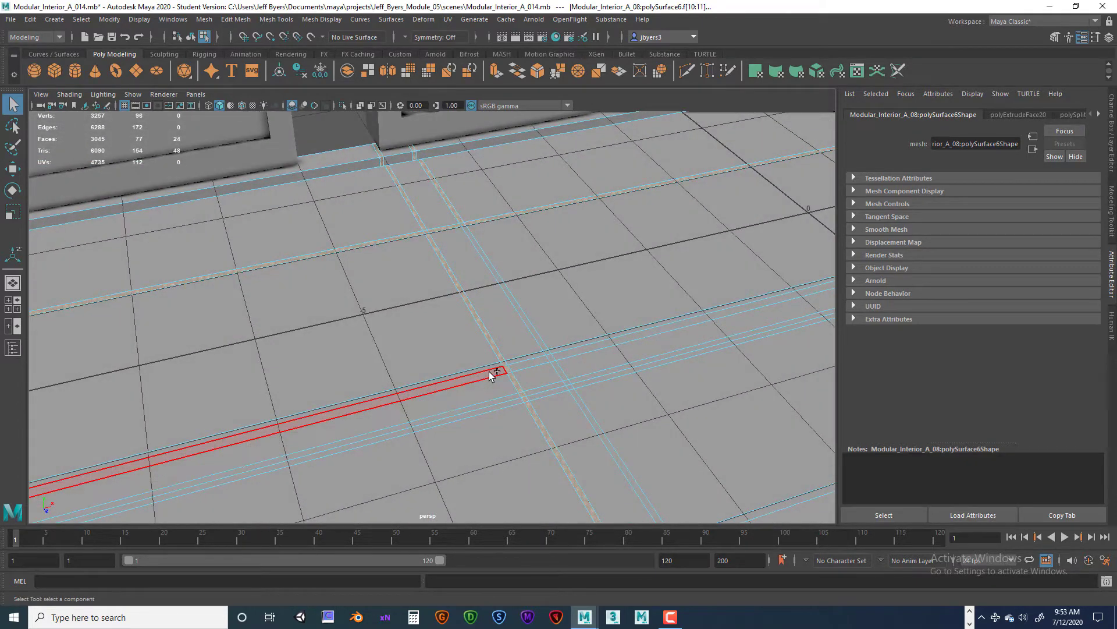
{"action": "left_click", "coordinate": [492, 374], "text": "shift"}
{"action": "left_click", "coordinate": [552, 357], "text": "shift"}
{"action": "left_click", "coordinate": [571, 353], "text": "shift"}
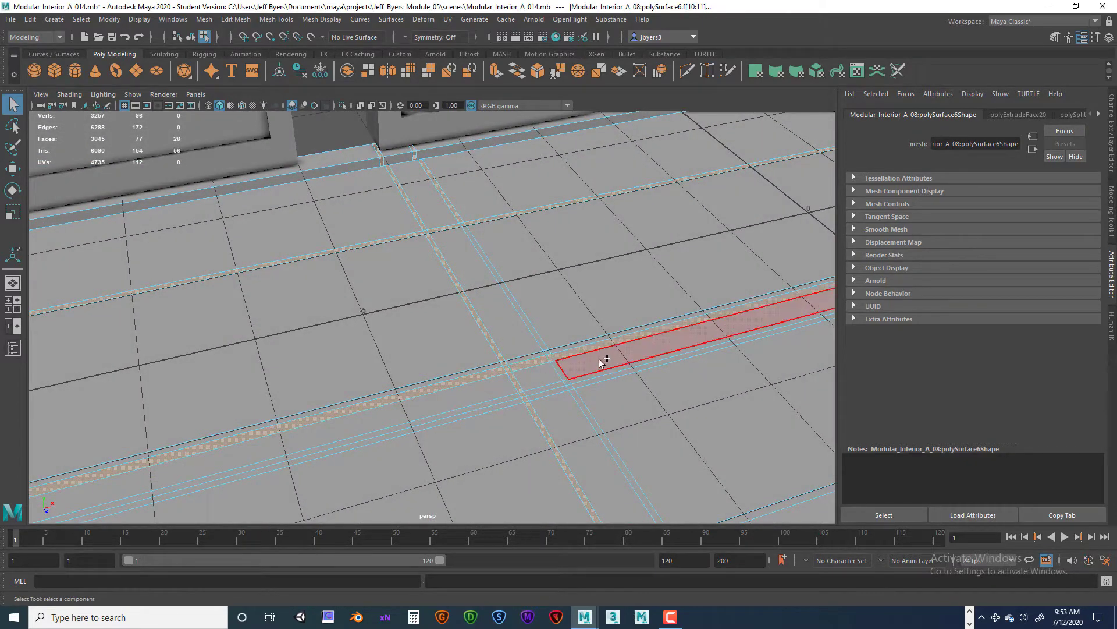
{"action": "left_click", "coordinate": [511, 397], "text": "shift"}
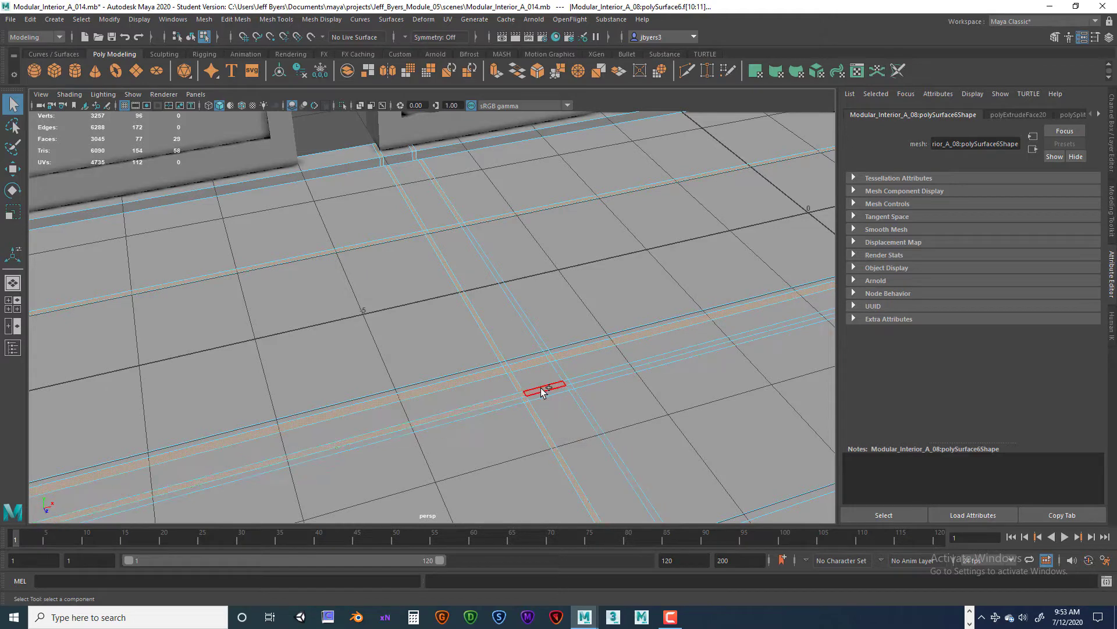
{"action": "left_click", "coordinate": [573, 381], "text": "shift"}
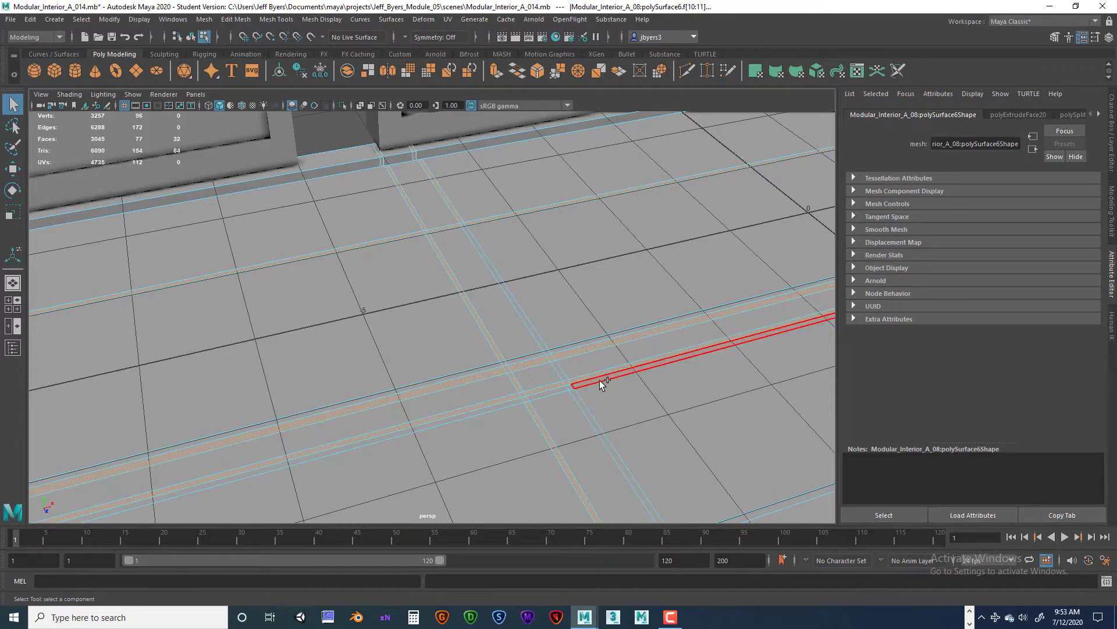
{"action": "left_click_drag", "start_coordinate": [604, 411], "coordinate": [536, 367], "text": "alt"}
{"action": "scroll", "coordinate": [536, 361], "scroll_direction": "up", "scroll_amount": 4}
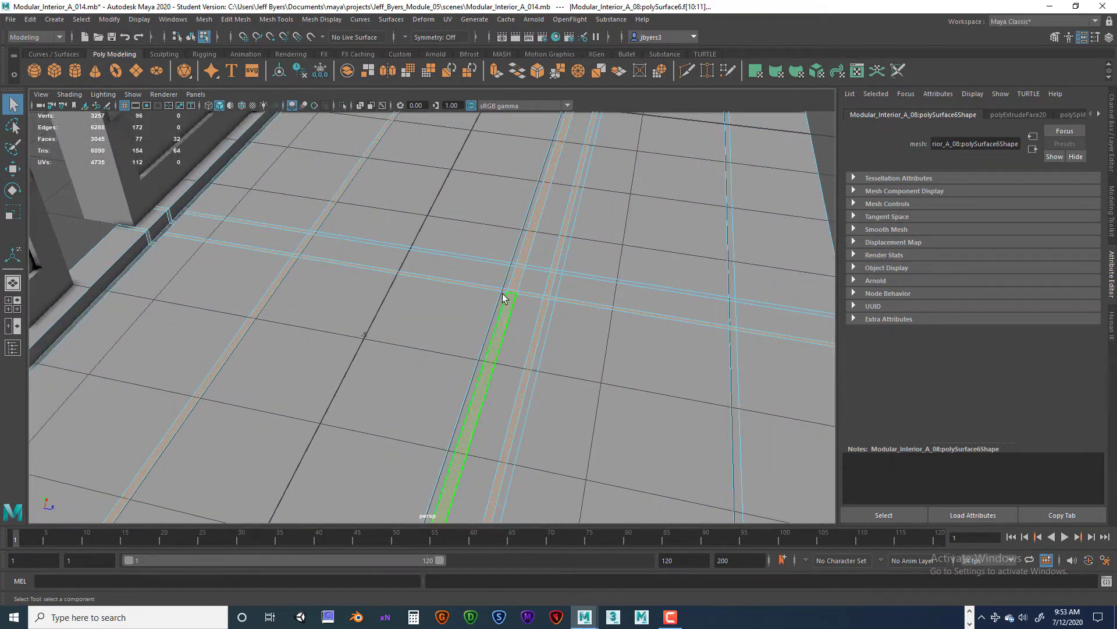
{"action": "left_click_drag", "start_coordinate": [377, 250], "coordinate": [425, 368], "text": "alt"}
- Undo the latest face selections on the mid-floor strips
{"action": "key", "text": "ctrl+z"}
{"action": "key", "text": "ctrl+z"}
{"action": "key", "text": "ctrl+z"}
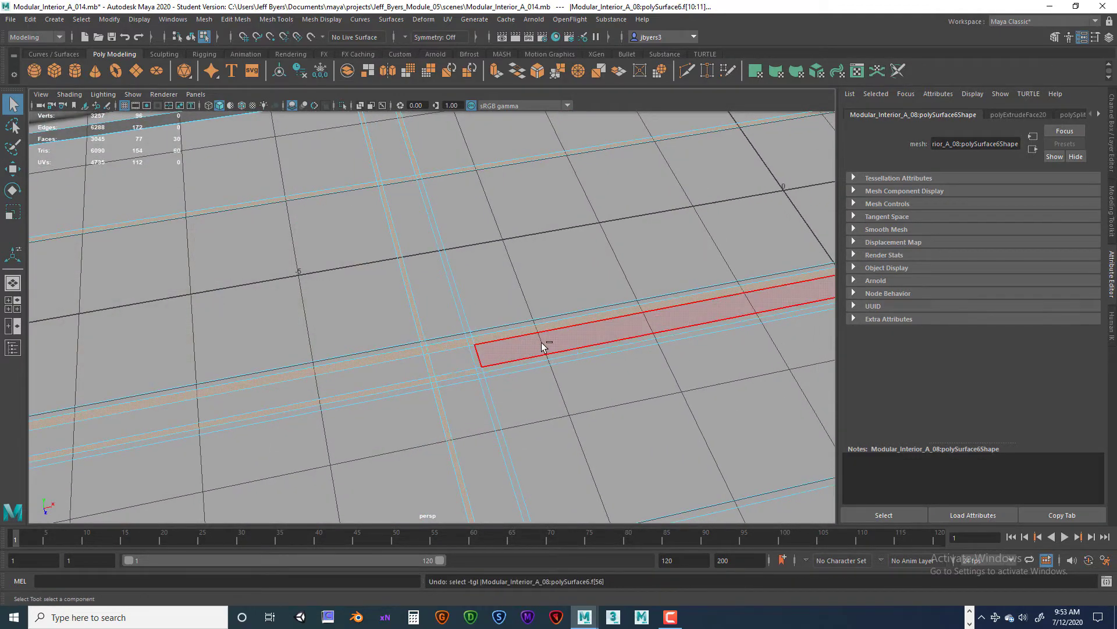
{"action": "key", "text": "ctrl+z"}
{"action": "key", "text": "ctrl+z"}
{"action": "key", "text": "ctrl+z"}
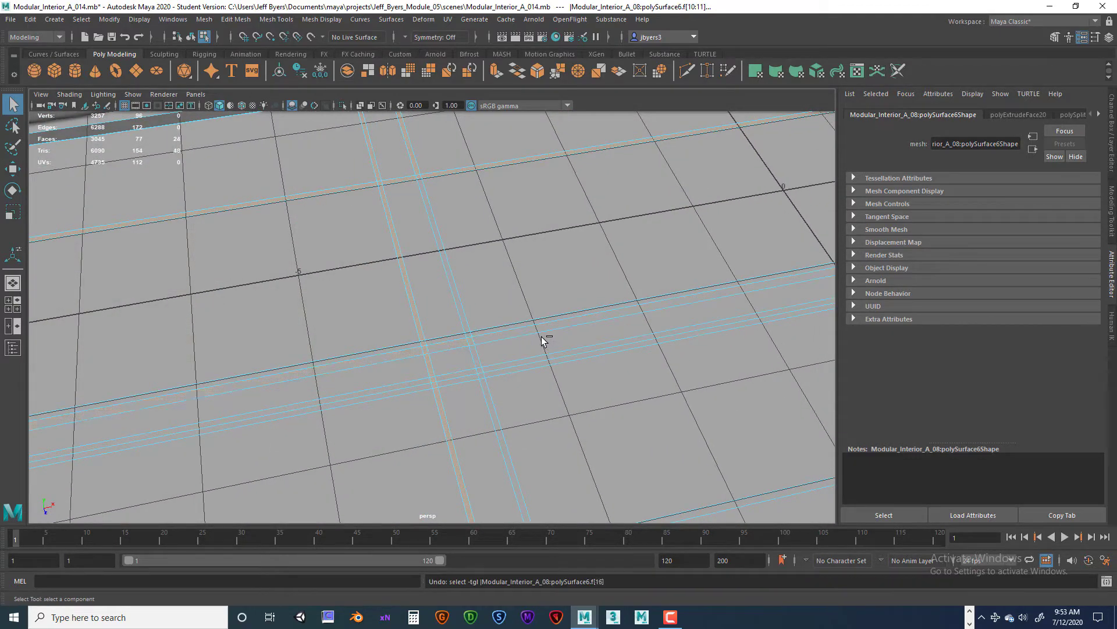
- Add the wide mid-floor band and the narrow lengthwise strips on both sides of it to the face selection
{"action": "left_click", "coordinate": [452, 345], "text": "shift"}
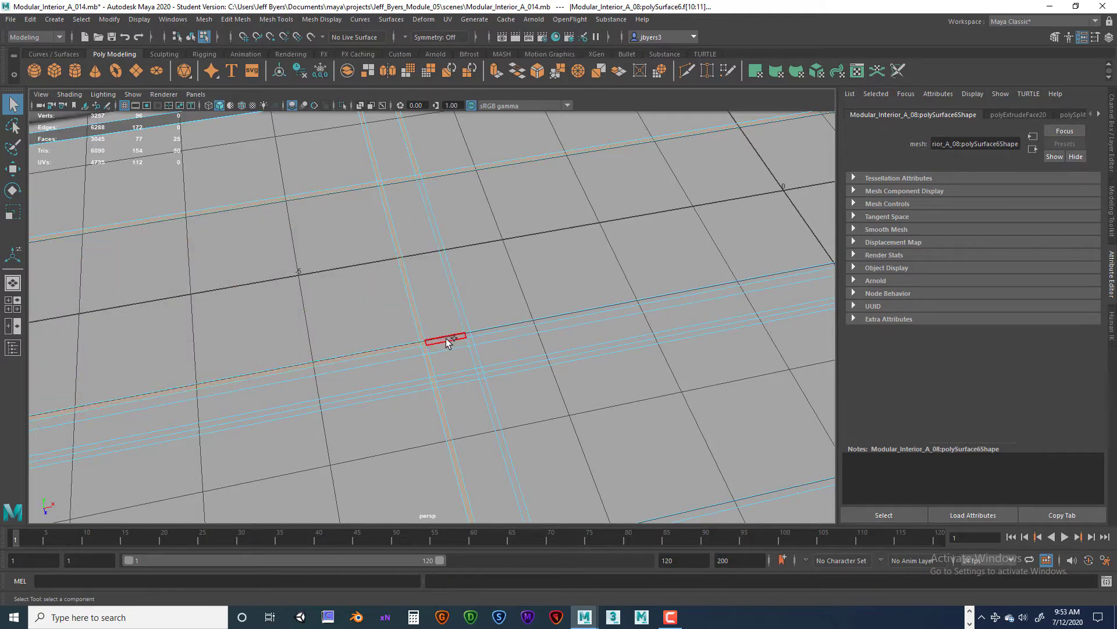
{"action": "left_click", "coordinate": [485, 331], "text": "shift"}
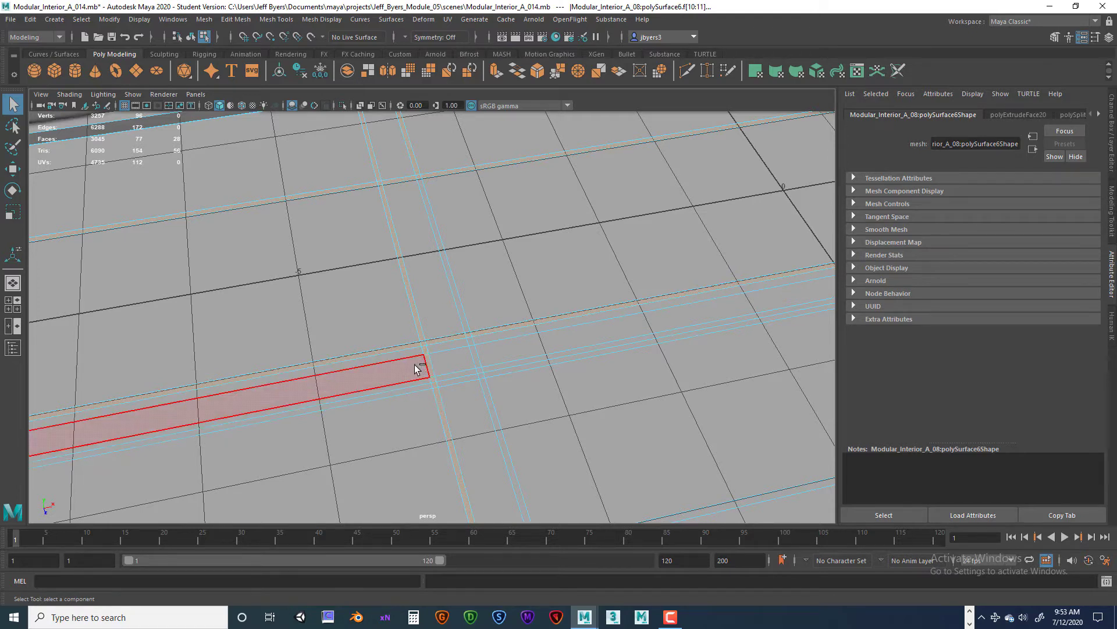
{"action": "left_click", "coordinate": [417, 368], "text": "shift"}
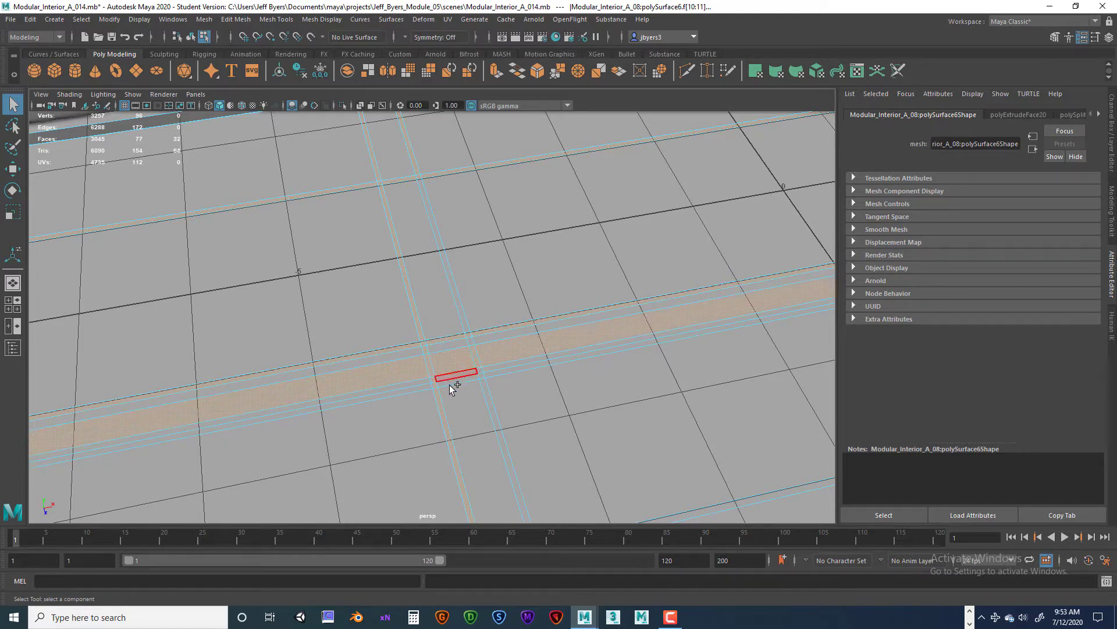
{"action": "left_click", "coordinate": [439, 384], "text": "shift"}
{"action": "left_click", "coordinate": [549, 359], "text": "shift"}
- Add the missed faces of the second cross strip where it crosses the mid-floor band
{"action": "scroll", "coordinate": [567, 363], "scroll_direction": "down", "scroll_amount": 4}
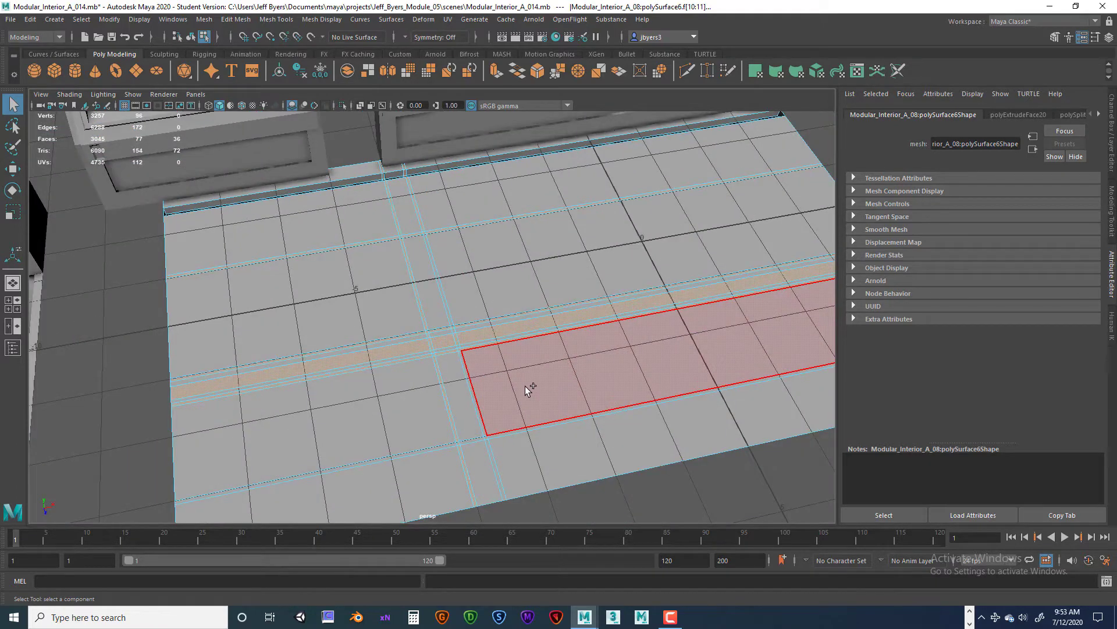
{"action": "scroll", "coordinate": [523, 383], "scroll_direction": "up", "scroll_amount": 3}
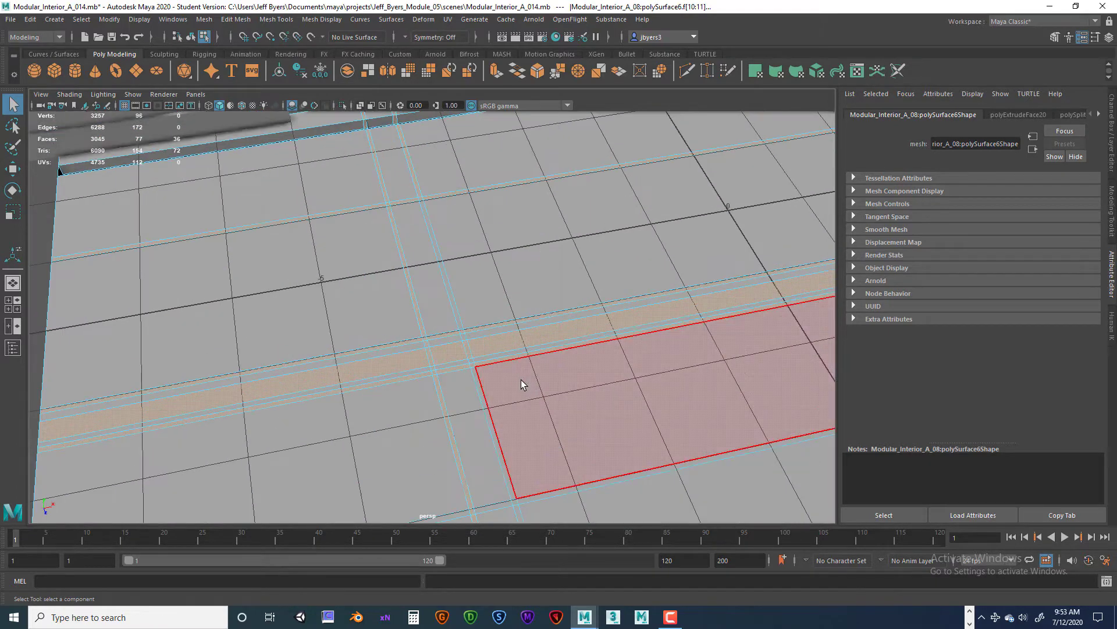
{"action": "left_click", "coordinate": [460, 323], "text": "shift"}
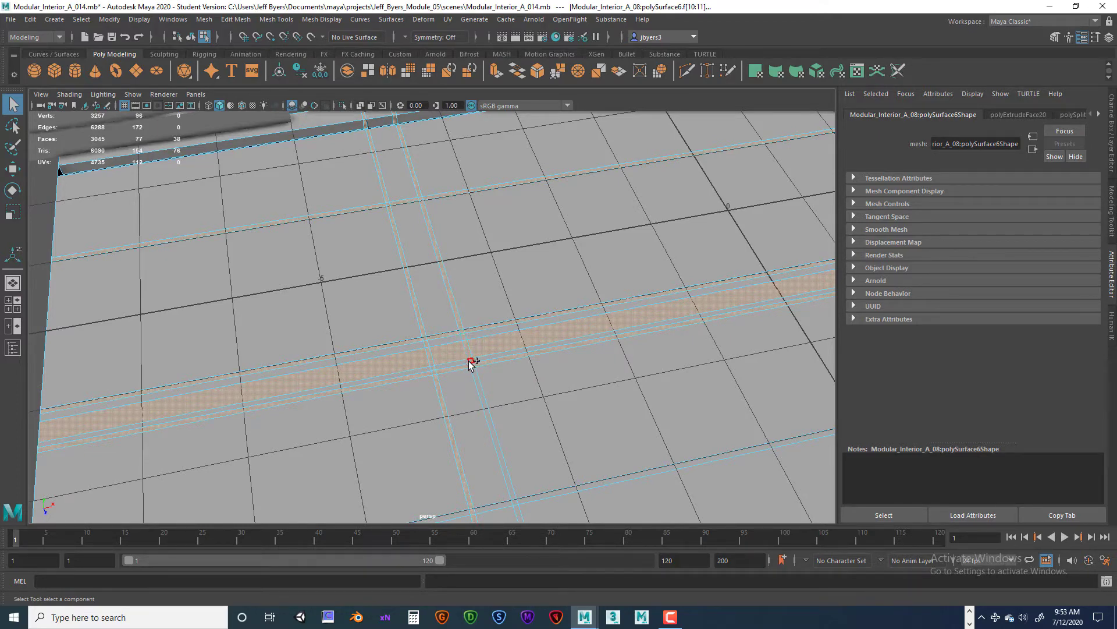
{"action": "left_click", "coordinate": [470, 358], "text": "shift"}
{"action": "left_click", "coordinate": [475, 373], "text": "shift"}
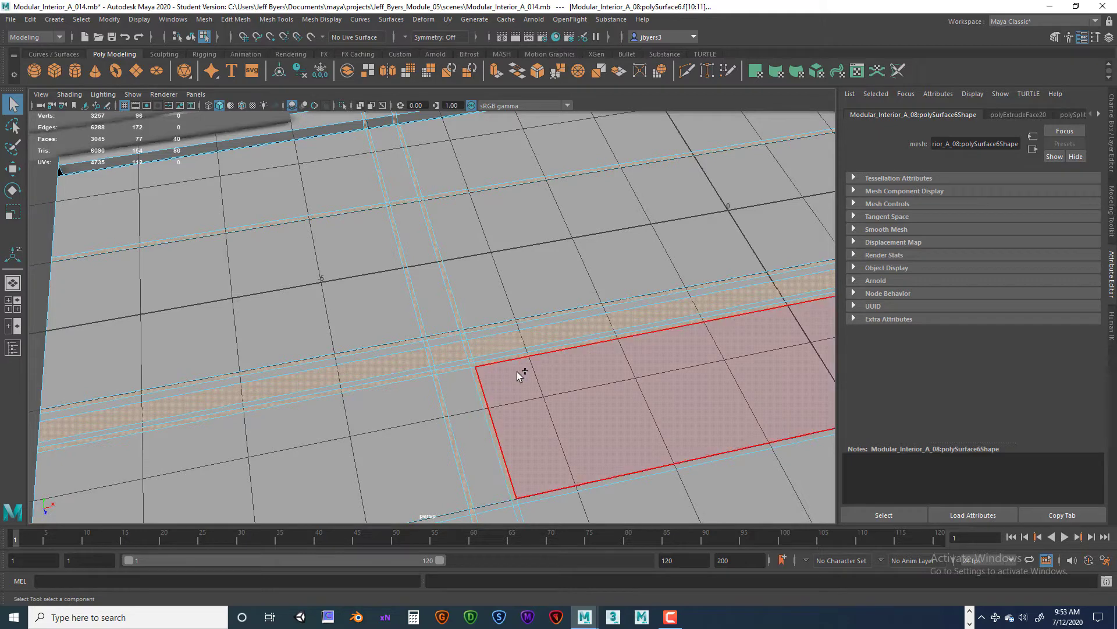
{"action": "left_click", "coordinate": [532, 348], "text": "shift"}
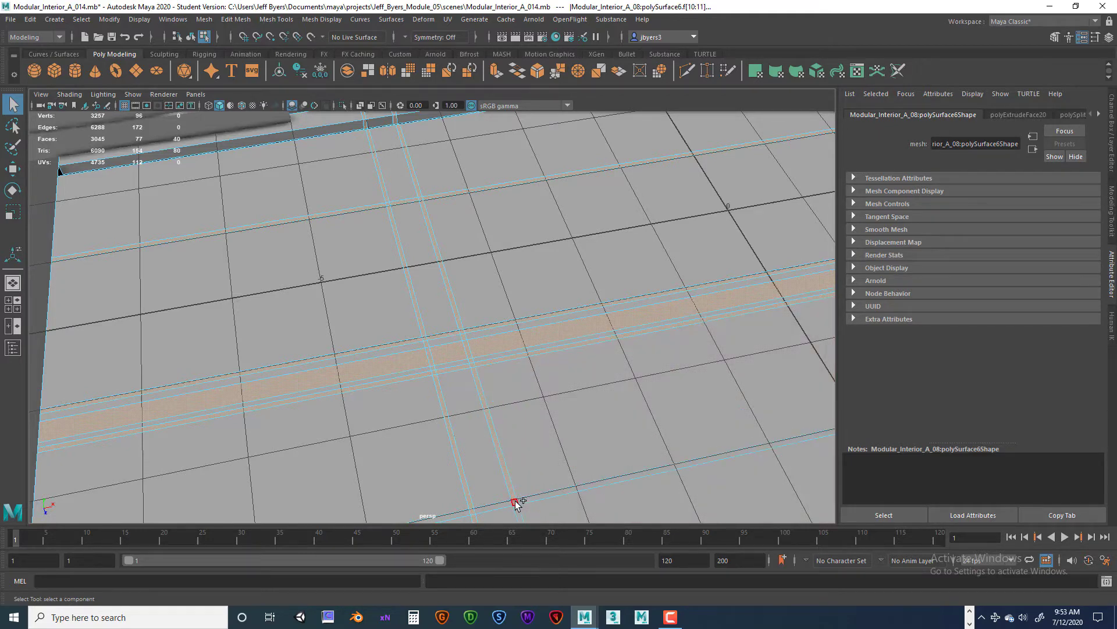
- Add the narrow lengthwise strip near the floor edge opposite the console walls, including its cross-strip junctions
{"action": "left_click_drag", "start_coordinate": [543, 369], "coordinate": [588, 338], "text": "alt"}
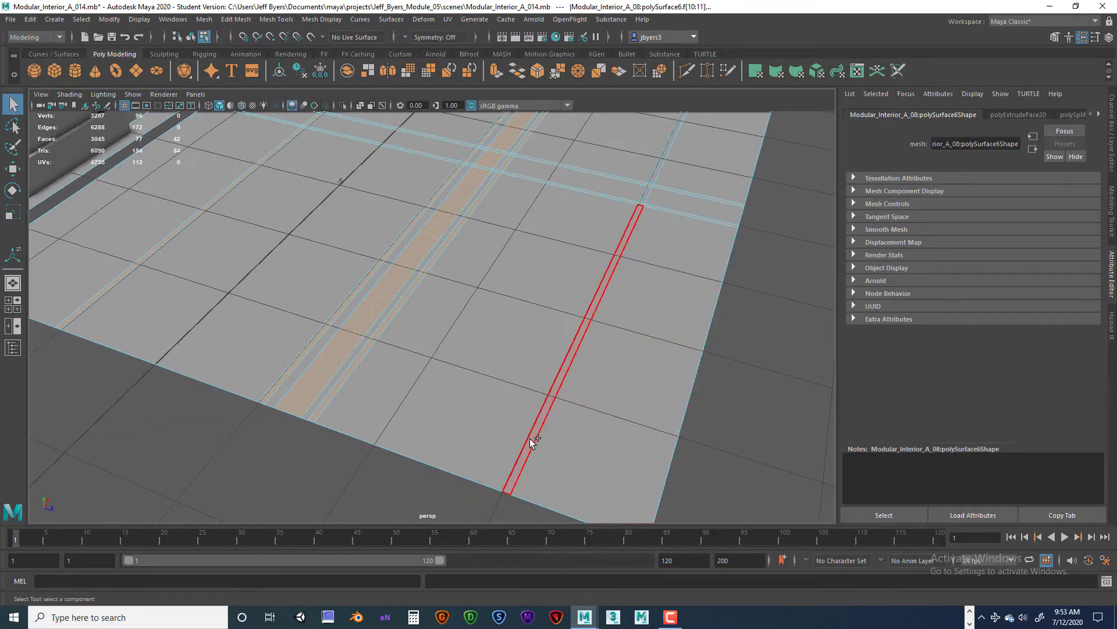
{"action": "left_click", "coordinate": [617, 263], "text": "shift"}
{"action": "left_click", "coordinate": [645, 195], "text": "shift"}
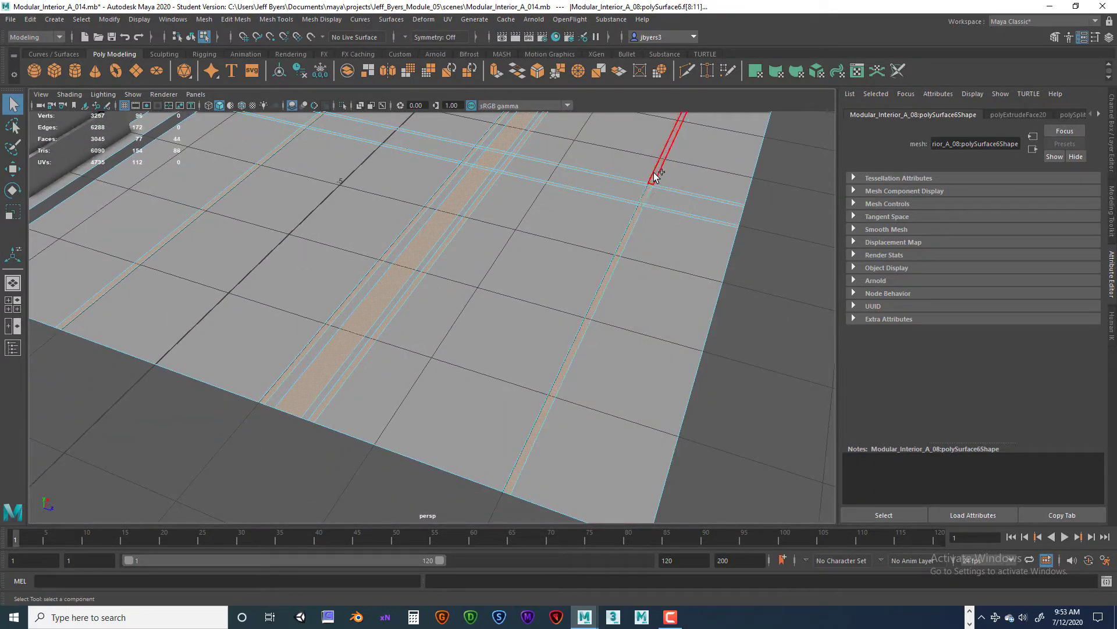
{"action": "left_click", "coordinate": [656, 172], "text": "shift"}
- Examine the selected floor strips and their intersections for missed or unwanted faces
{"action": "scroll", "coordinate": [610, 312], "scroll_direction": "down", "scroll_amount": 4}
{"action": "left_click_drag", "start_coordinate": [609, 317], "coordinate": [490, 379], "text": "alt"}
{"action": "scroll", "coordinate": [477, 390], "scroll_direction": "up", "scroll_amount": 3}
{"action": "scroll", "coordinate": [490, 379], "scroll_direction": "up", "scroll_amount": 3}
{"action": "middle_click_drag", "start_coordinate": [490, 379], "coordinate": [603, 283], "text": "alt"}
{"action": "left_click_drag", "start_coordinate": [603, 283], "coordinate": [410, 320], "text": "alt"}
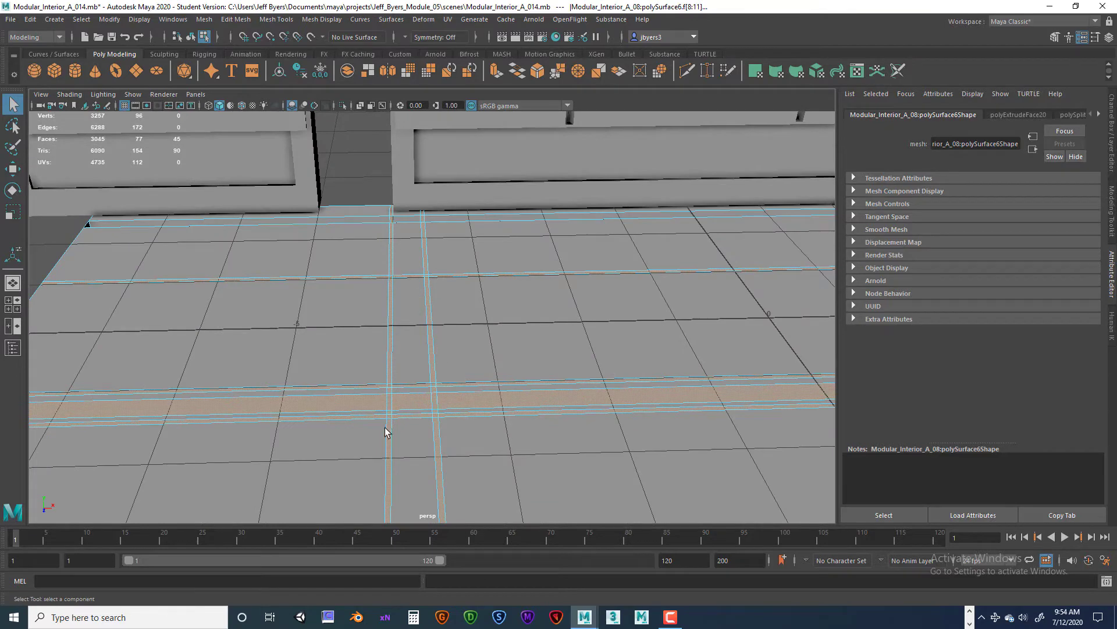
{"action": "left_click_drag", "start_coordinate": [390, 506], "coordinate": [426, 399], "text": "alt"}
{"action": "scroll", "coordinate": [427, 399], "scroll_direction": "up", "scroll_amount": 2}
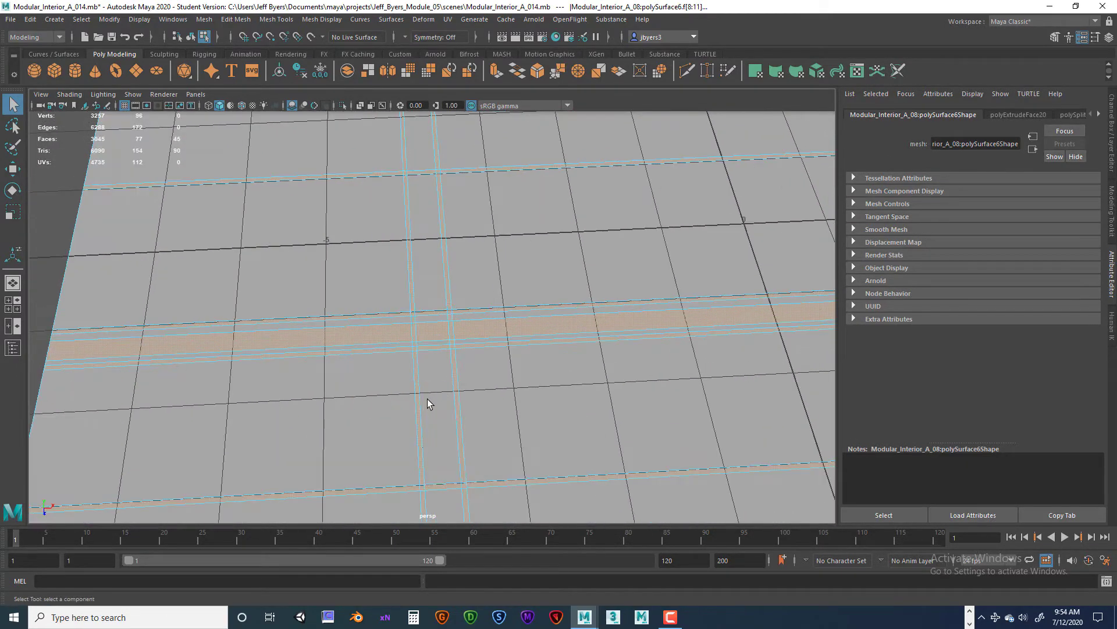
{"action": "scroll", "coordinate": [427, 399], "scroll_direction": "down", "scroll_amount": 2}
{"action": "middle_click_drag", "start_coordinate": [423, 369], "coordinate": [431, 424], "text": "alt"}
{"action": "scroll", "coordinate": [436, 414], "scroll_direction": "up", "scroll_amount": 2}
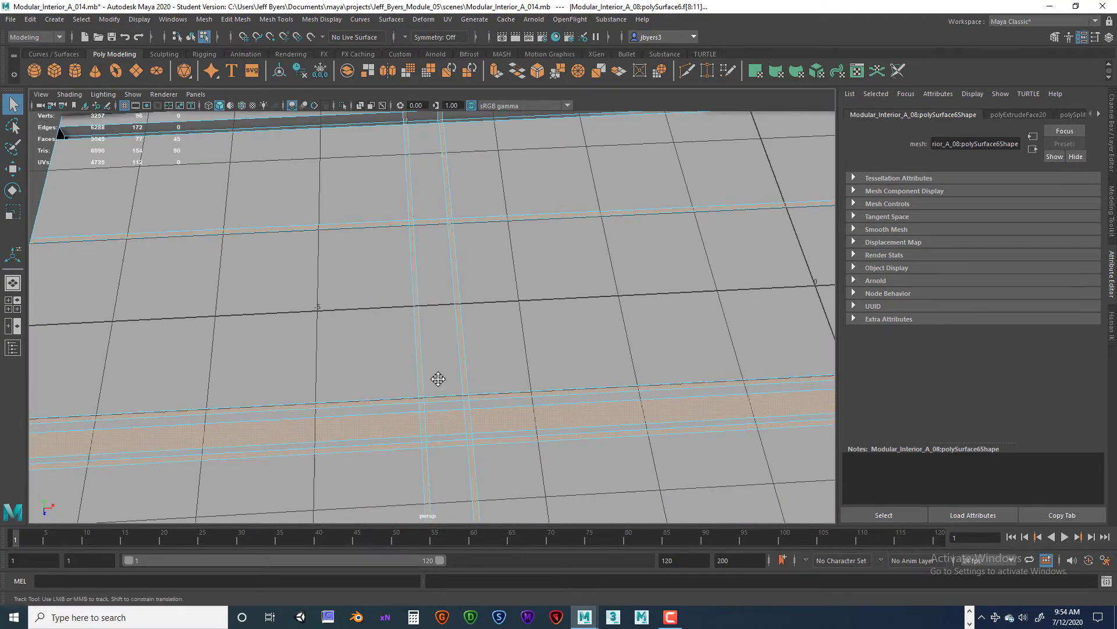
{"action": "middle_click_drag", "start_coordinate": [437, 378], "coordinate": [449, 437], "text": "alt"}
- Deselect the unwanted small face where the cross strips meet the groove along the console walls
{"action": "left_click_drag", "start_coordinate": [448, 437], "coordinate": [361, 393], "text": "alt"}
{"action": "scroll", "coordinate": [422, 310], "scroll_direction": "down", "scroll_amount": 4}
{"action": "scroll", "coordinate": [391, 318], "scroll_direction": "up", "scroll_amount": 3}
{"action": "middle_click_drag", "start_coordinate": [264, 429], "coordinate": [354, 371], "text": "alt"}
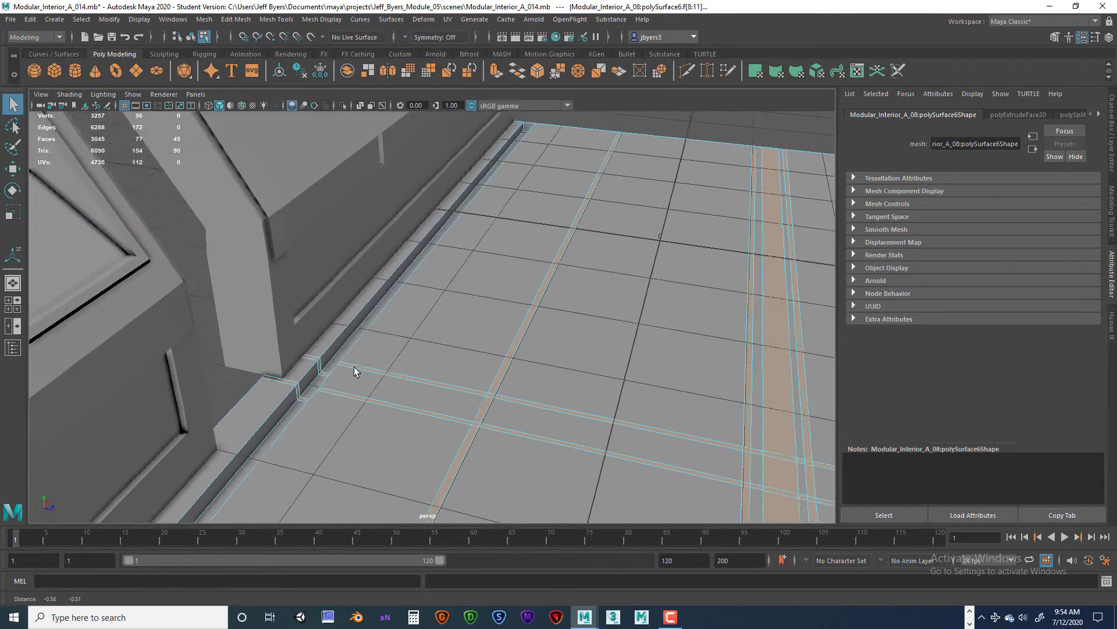
{"action": "left_click_drag", "start_coordinate": [353, 371], "coordinate": [348, 384], "text": "alt"}
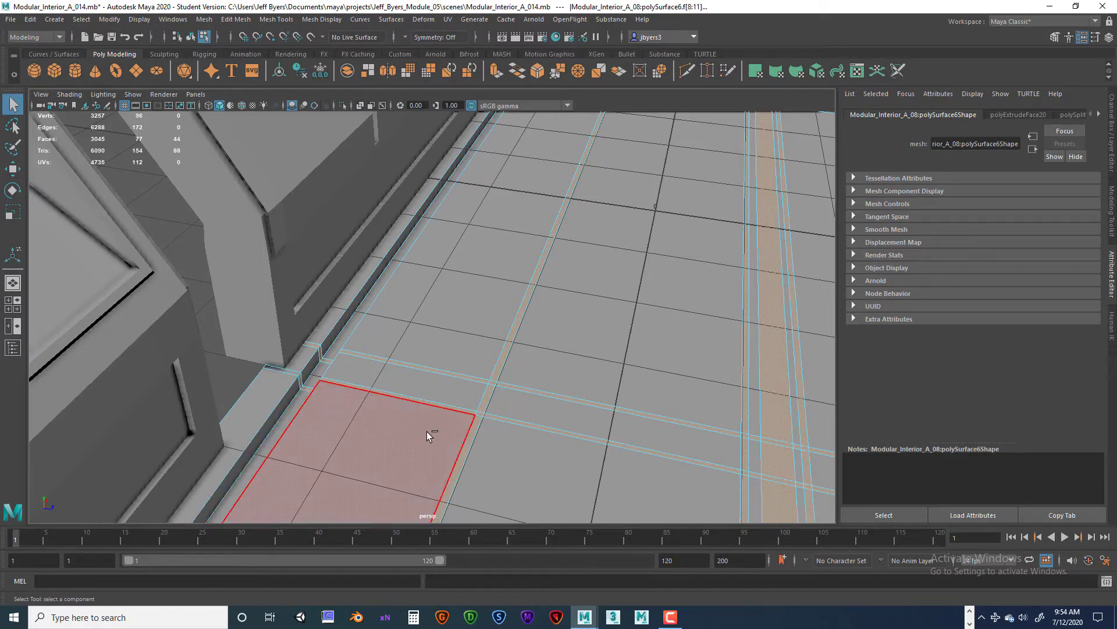
{"action": "left_click_drag", "start_coordinate": [427, 431], "coordinate": [539, 294], "text": "alt"}
- Switch to the top view in wireframe display to inspect the selected floor strips
{"action": "key", "text": "space"}
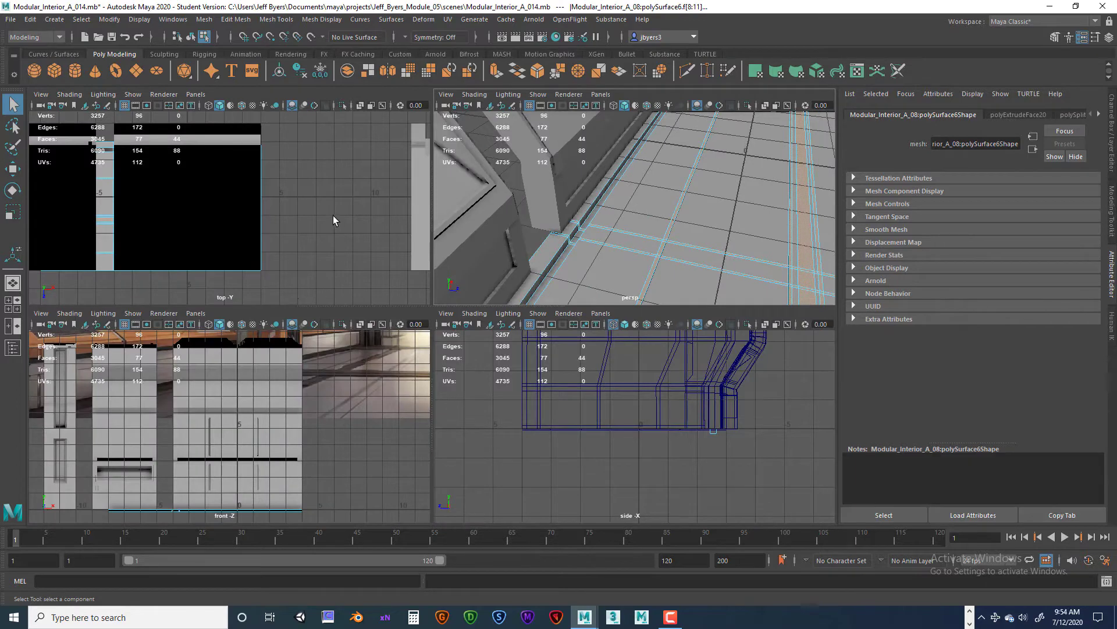
{"action": "key", "text": "space"}
{"action": "scroll", "coordinate": [348, 231], "scroll_direction": "down", "scroll_amount": 1}
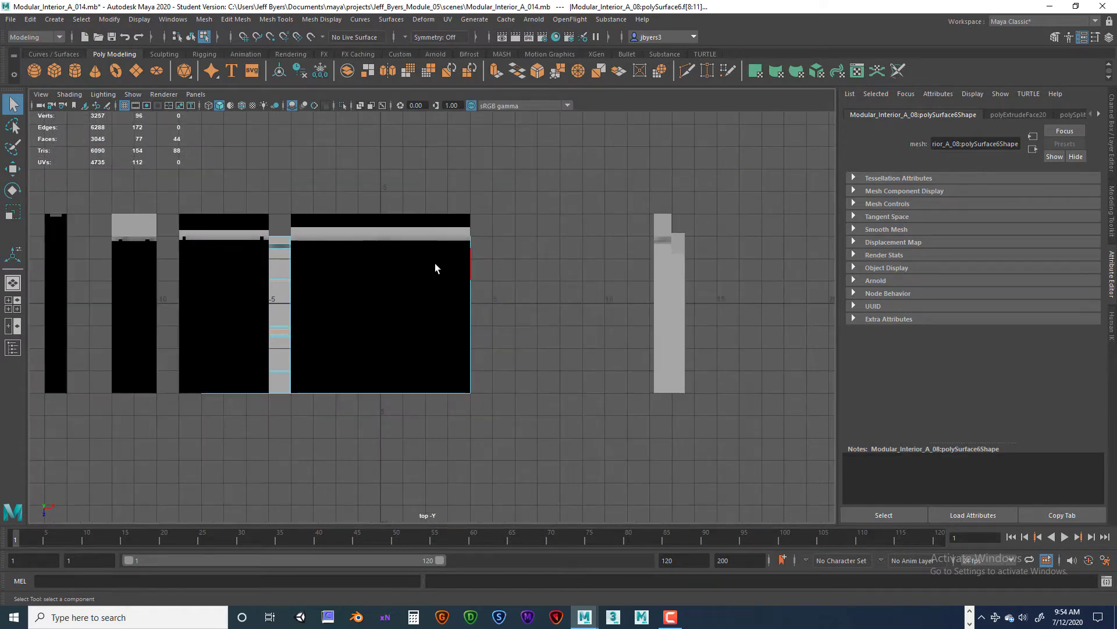
{"action": "key", "text": "4"}
{"action": "scroll", "coordinate": [459, 308], "scroll_direction": "up", "scroll_amount": 4}
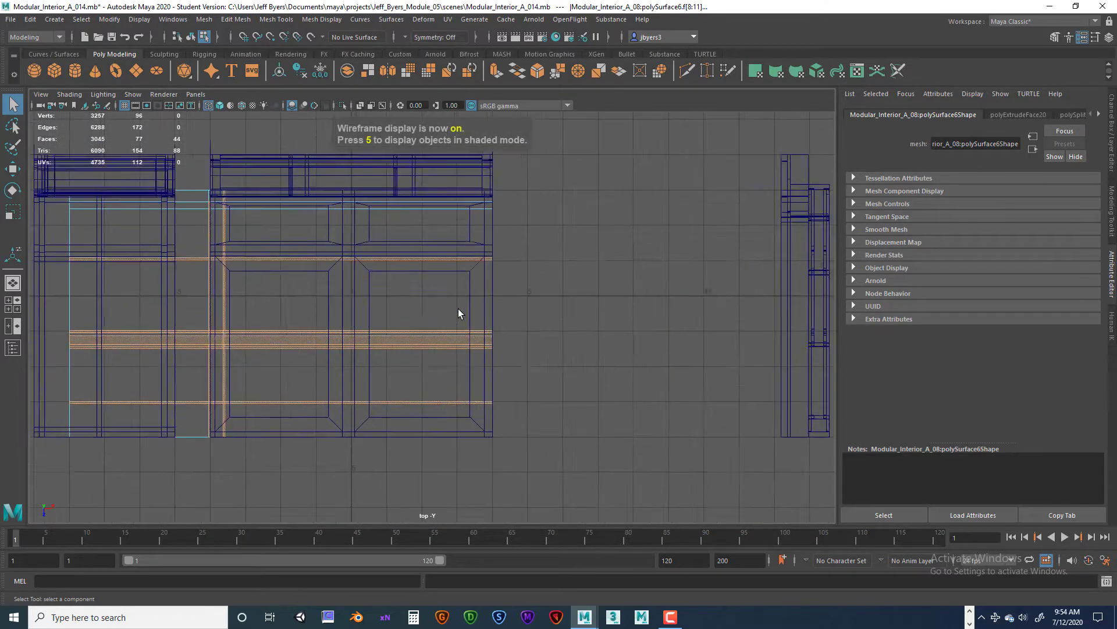
- Deselect the short run of the outer cross strip between the console walls and the nearest lengthwise floor strip
{"action": "middle_click_drag", "start_coordinate": [378, 324], "coordinate": [622, 340], "text": "alt"}
{"action": "scroll", "coordinate": [539, 335], "scroll_direction": "up", "scroll_amount": 2}
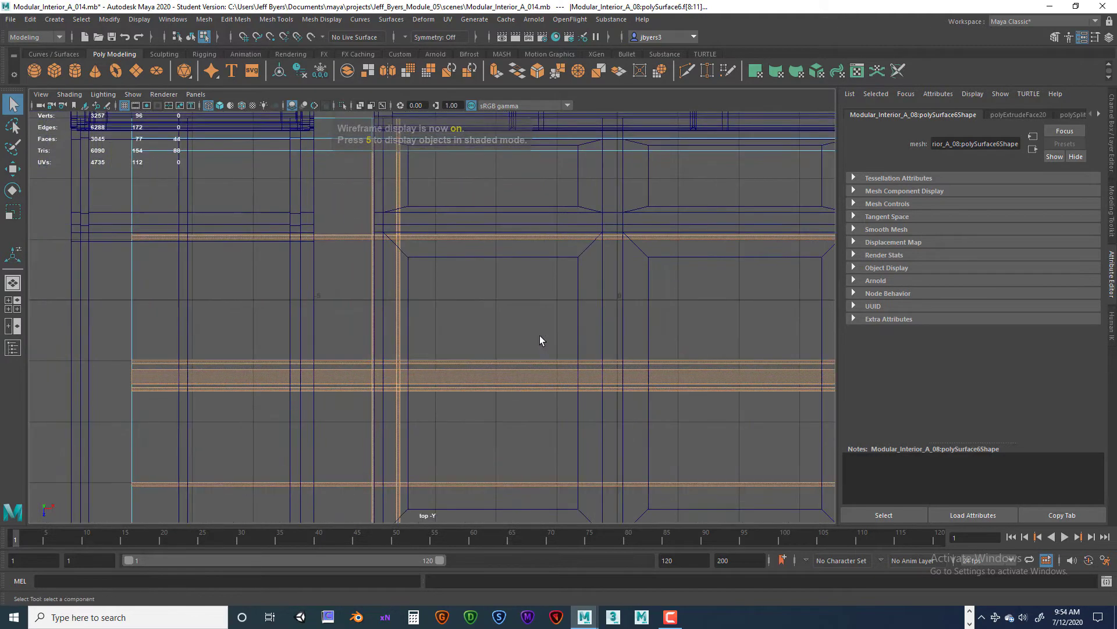
{"action": "middle_click_drag", "start_coordinate": [450, 268], "coordinate": [494, 395], "text": "alt"}
{"action": "scroll", "coordinate": [519, 384], "scroll_direction": "up", "scroll_amount": 2}
{"action": "middle_click_drag", "start_coordinate": [495, 349], "coordinate": [616, 336], "text": "alt"}
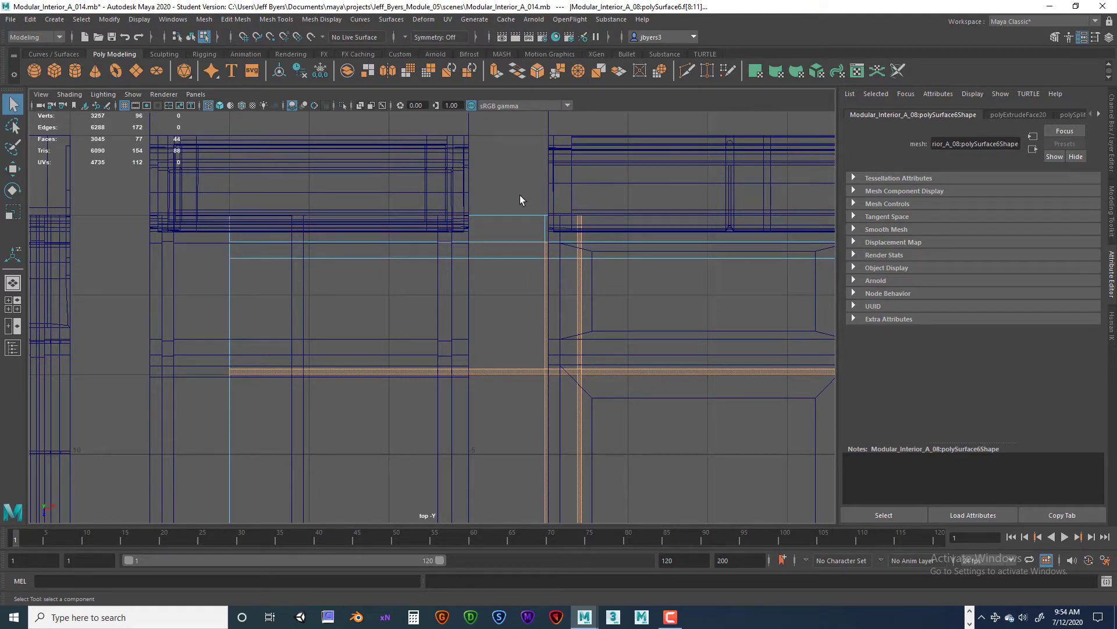
{"action": "left_click_drag", "start_coordinate": [520, 194], "coordinate": [562, 359], "text": "ctrl"}
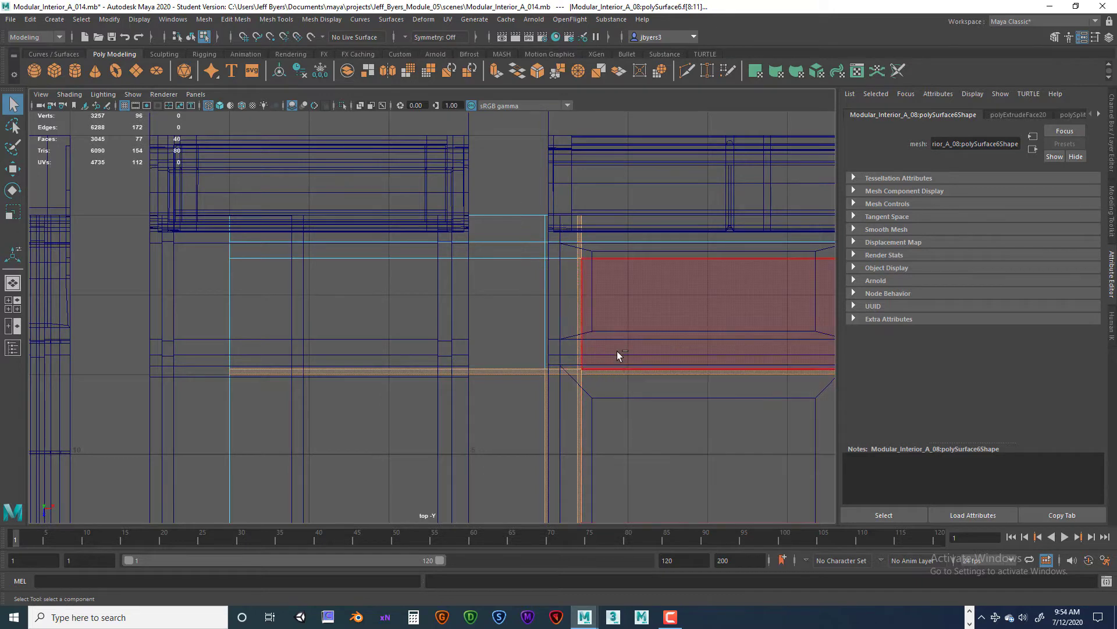
- Deselect the inner cross strip's section between the console-side lengthwise strip and the mid-floor band
{"action": "middle_click_drag", "start_coordinate": [607, 305], "coordinate": [630, 239], "text": "alt"}
{"action": "scroll", "coordinate": [580, 240], "scroll_direction": "down", "scroll_amount": 5}
{"action": "middle_click_drag", "start_coordinate": [540, 204], "coordinate": [577, 232], "text": "alt"}
{"action": "scroll", "coordinate": [577, 231], "scroll_direction": "up", "scroll_amount": 1}
{"action": "middle_click_drag", "start_coordinate": [567, 282], "coordinate": [546, 259], "text": "alt"}
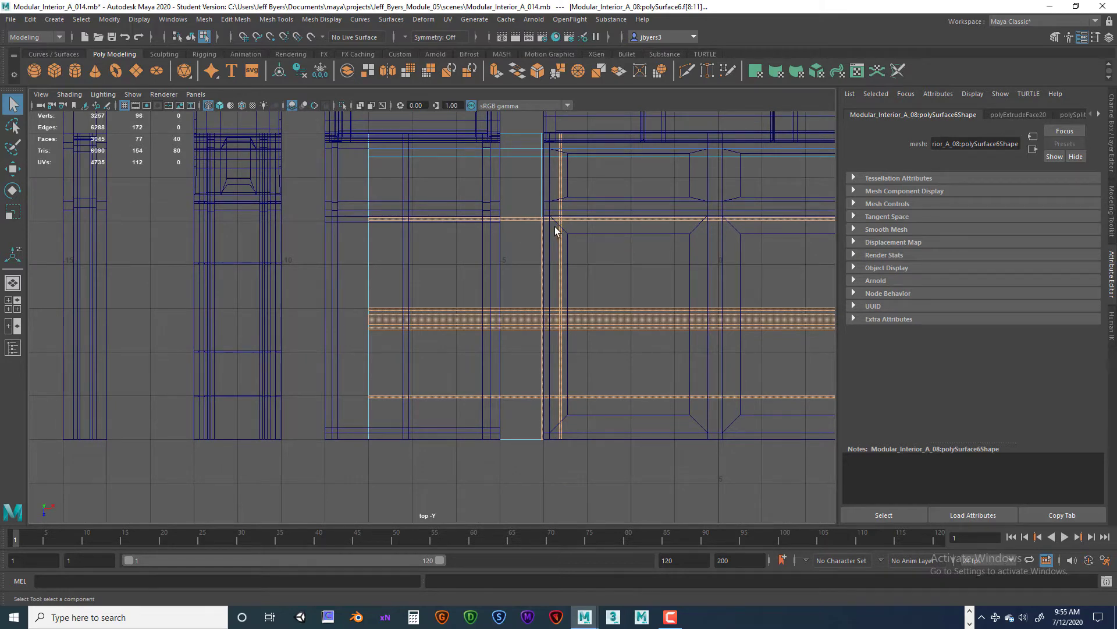
{"action": "scroll", "coordinate": [596, 241], "scroll_direction": "up", "scroll_amount": 3}
{"action": "middle_click_drag", "start_coordinate": [595, 241], "coordinate": [549, 302], "text": "alt"}
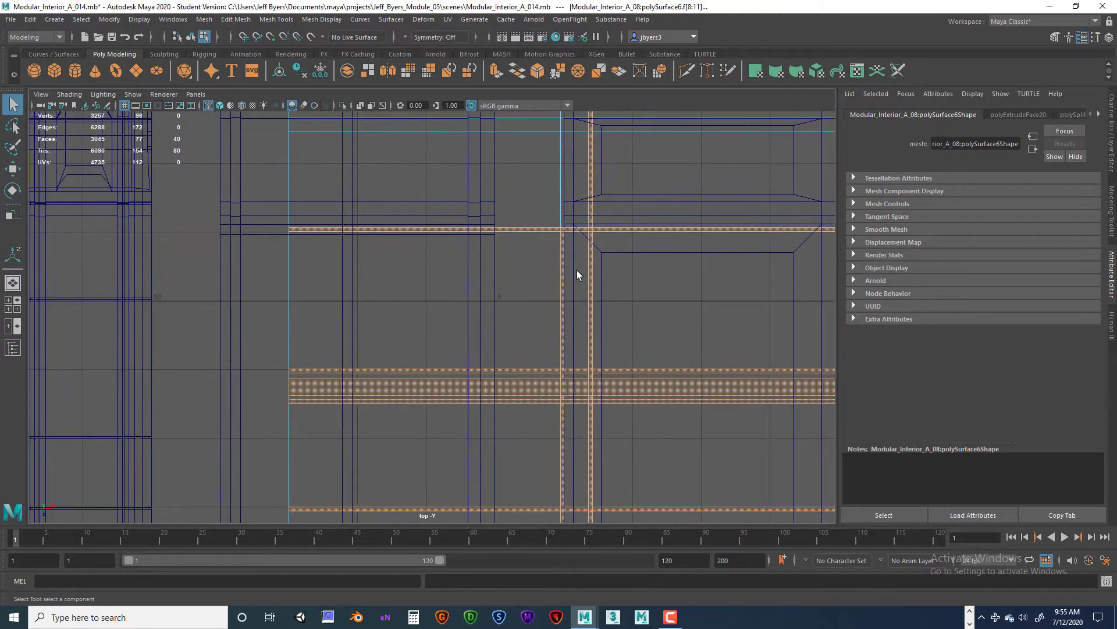
{"action": "left_click_drag", "start_coordinate": [575, 242], "coordinate": [617, 354]}
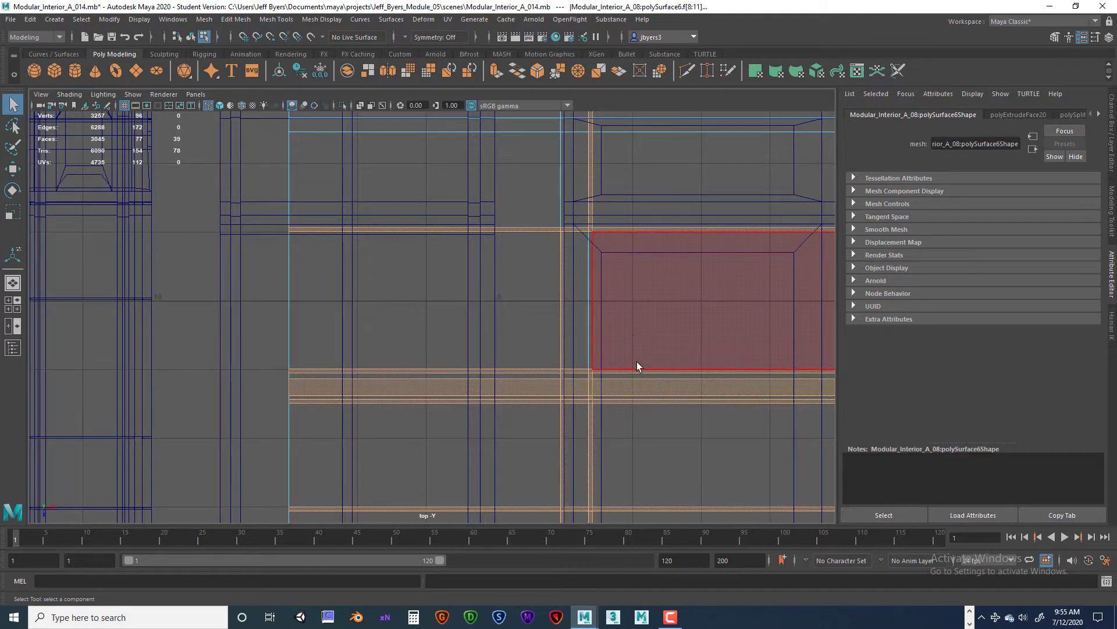
- Deselect the outer cross strip's section between the mid-floor band and the lengthwise strip farthest from the console walls
{"action": "middle_click_drag", "start_coordinate": [641, 358], "coordinate": [626, 253], "text": "alt"}
{"action": "scroll", "coordinate": [639, 299], "scroll_direction": "up", "scroll_amount": 2}
{"action": "middle_click_drag", "start_coordinate": [643, 305], "coordinate": [571, 300], "text": "alt"}
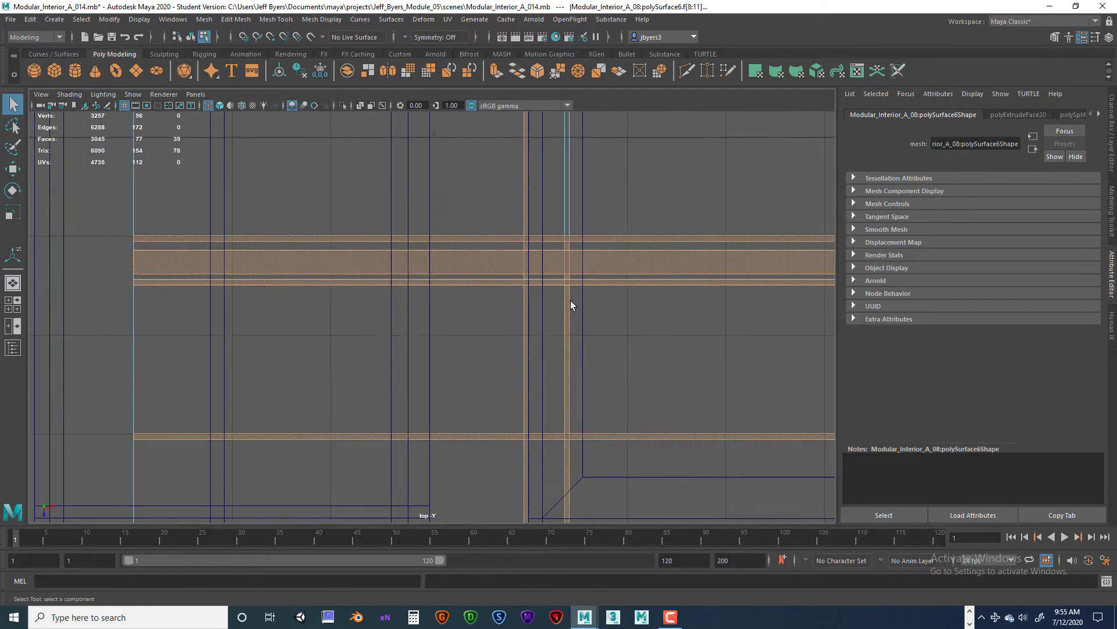
{"action": "scroll", "coordinate": [569, 298], "scroll_direction": "up", "scroll_amount": 1}
{"action": "scroll", "coordinate": [584, 341], "scroll_direction": "down", "scroll_amount": 4}
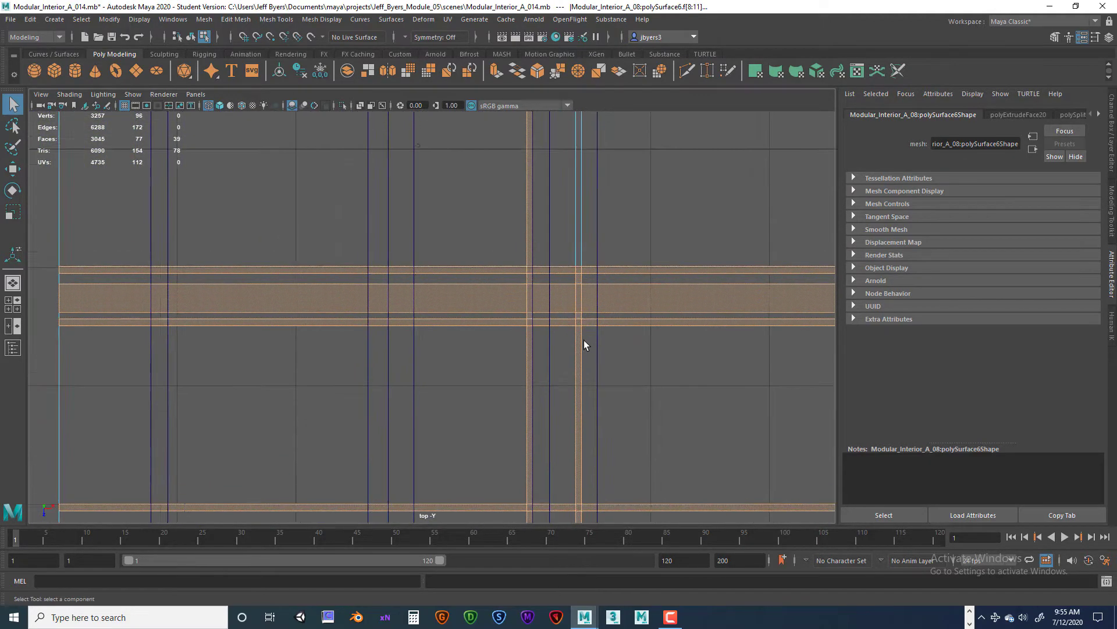
{"action": "mouse_move", "coordinate": [583, 341]}
{"action": "middle_mouse_down", "text": "alt"}
{"action": "mouse_move", "coordinate": [631, 323]}
{"action": "mouse_move", "coordinate": [587, 356]}
{"action": "middle_mouse_up", "text": "alt"}
{"action": "scroll", "coordinate": [597, 324], "scroll_direction": "up", "scroll_amount": 2}
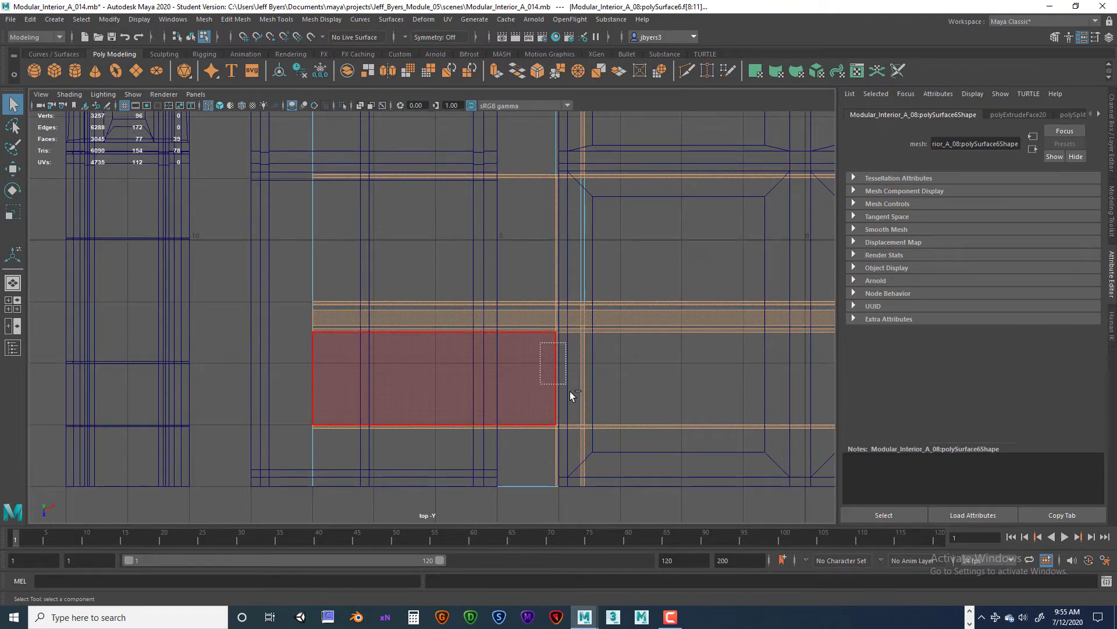
{"action": "left_click_drag", "start_coordinate": [571, 415], "coordinate": [573, 417], "text": "ctrl"}
- Deselect the outer cross strip's last section between the far lengthwise strip and the open floor edge
{"action": "scroll", "coordinate": [633, 322], "scroll_direction": "down", "scroll_amount": 3}
{"action": "scroll", "coordinate": [631, 308], "scroll_direction": "up", "scroll_amount": 1}
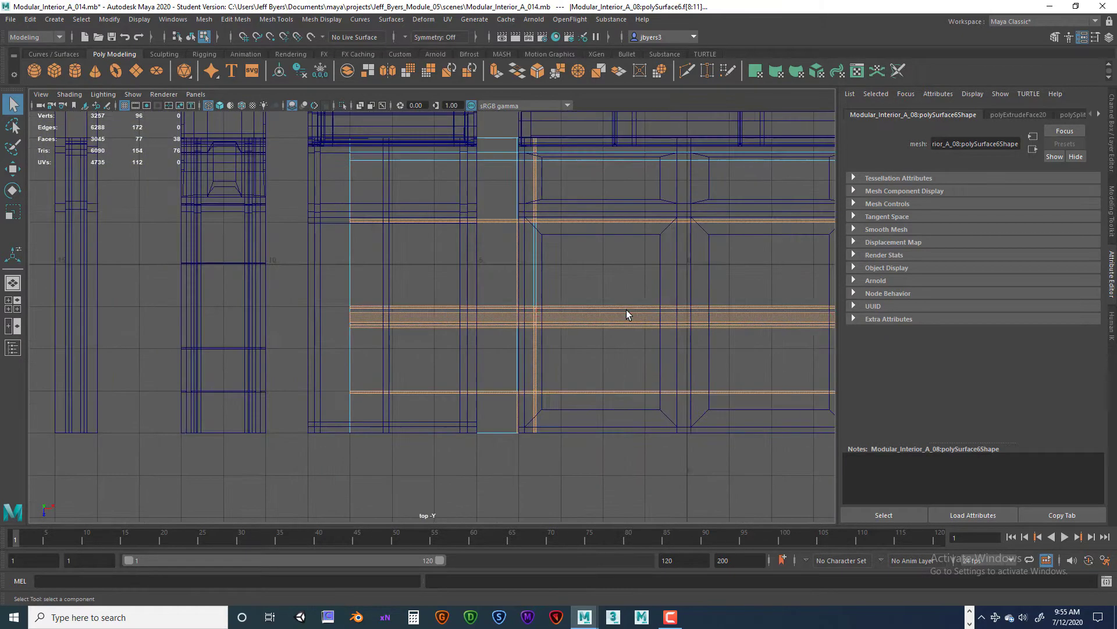
{"action": "middle_click_drag", "start_coordinate": [577, 314], "coordinate": [576, 368], "text": "alt"}
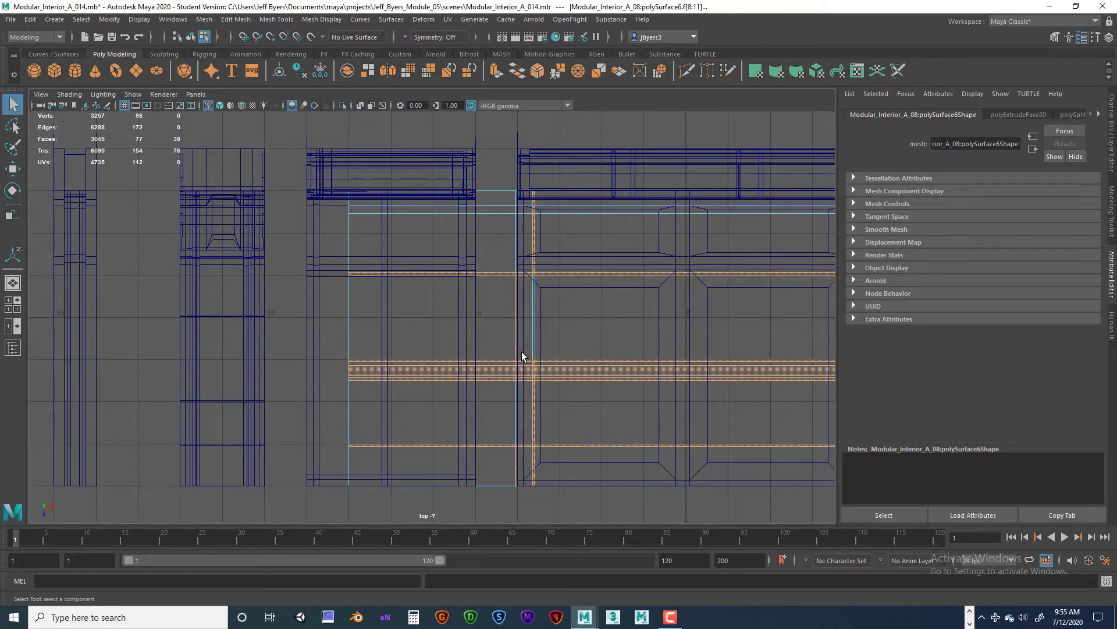
{"action": "middle_click_drag", "start_coordinate": [543, 407], "coordinate": [567, 271], "text": "alt"}
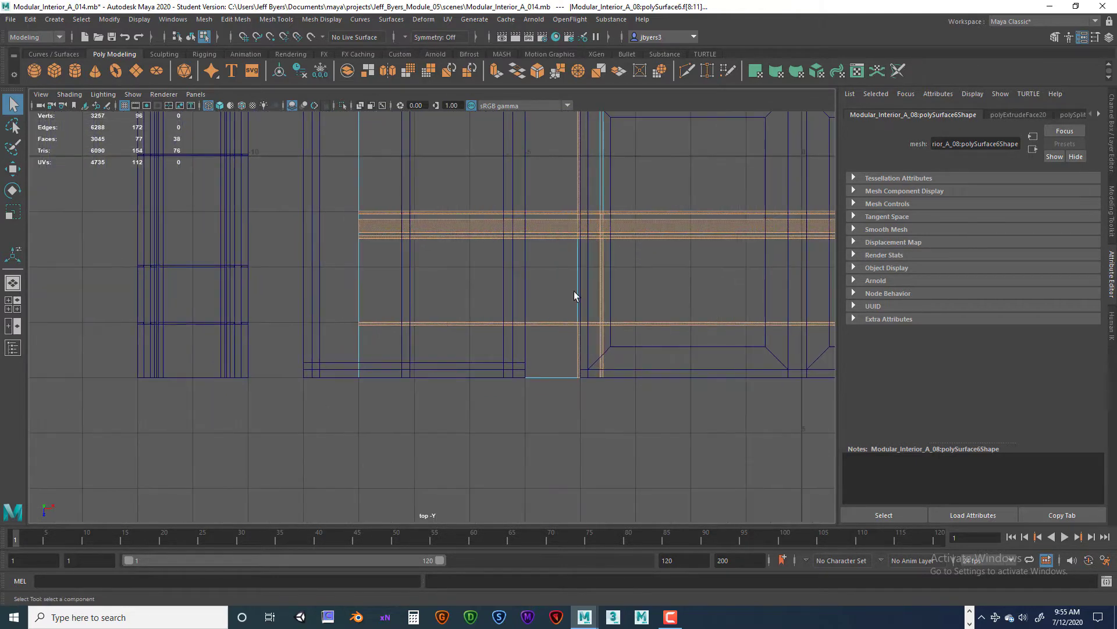
{"action": "scroll", "coordinate": [543, 456], "scroll_direction": "up", "scroll_amount": 2}
{"action": "middle_click_drag", "start_coordinate": [543, 456], "coordinate": [549, 271], "text": "alt"}
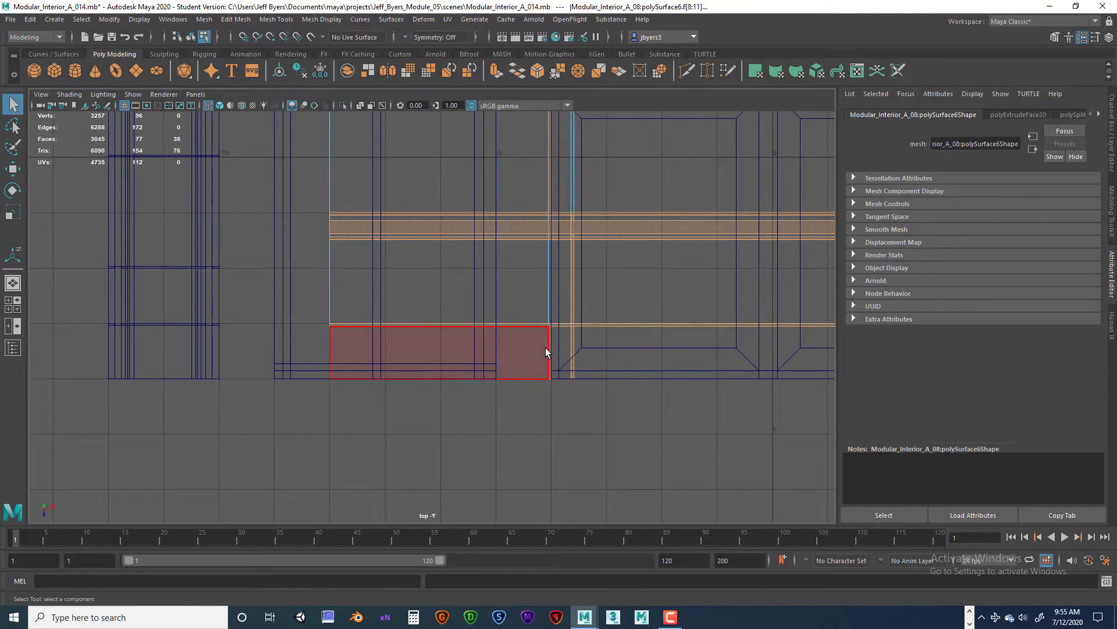
{"action": "left_click_drag", "start_coordinate": [537, 339], "coordinate": [559, 403], "text": "ctrl"}
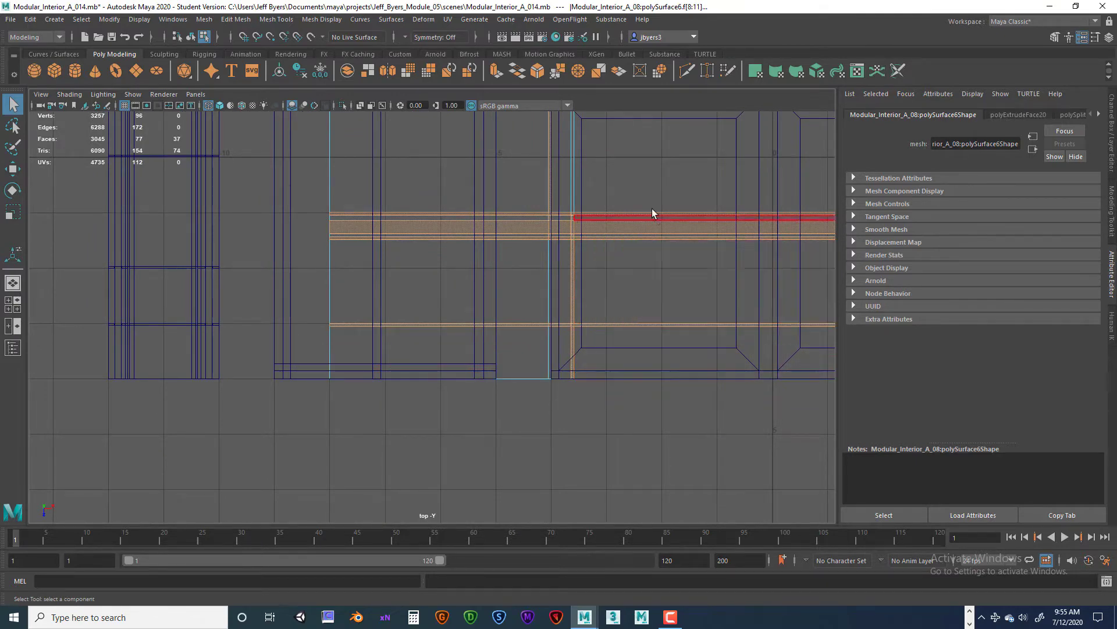
- In the perspective view, extrude the selected floor strips and mid-floor band inward with a local Z translation of about -0.018
{"action": "key", "text": "space"}
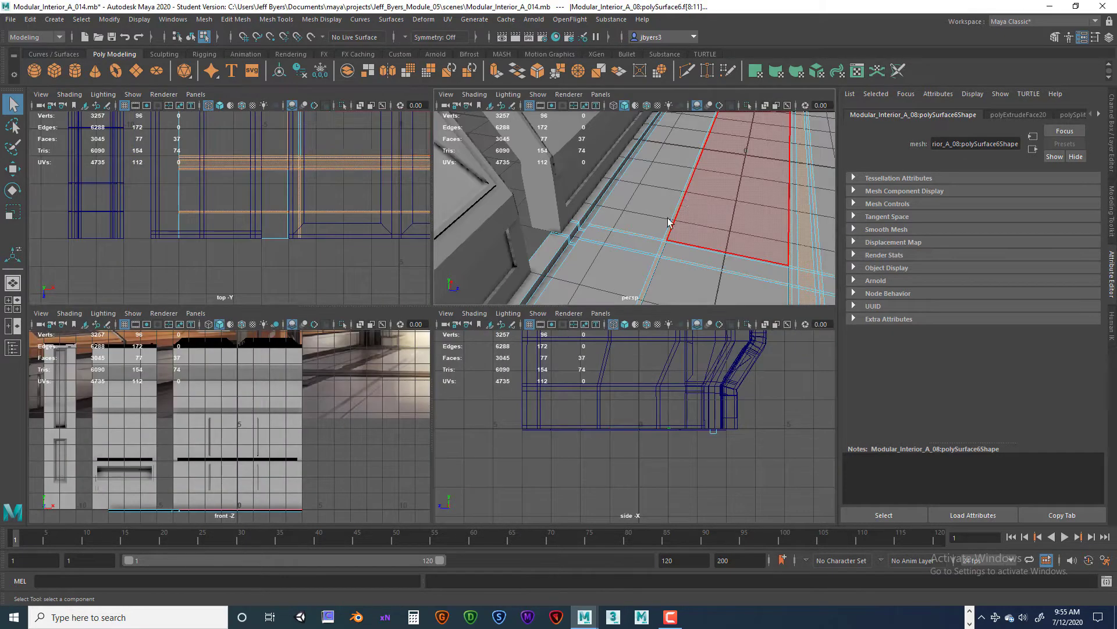
{"action": "key", "text": "space"}
{"action": "scroll", "coordinate": [614, 312], "scroll_direction": "down", "scroll_amount": 3}
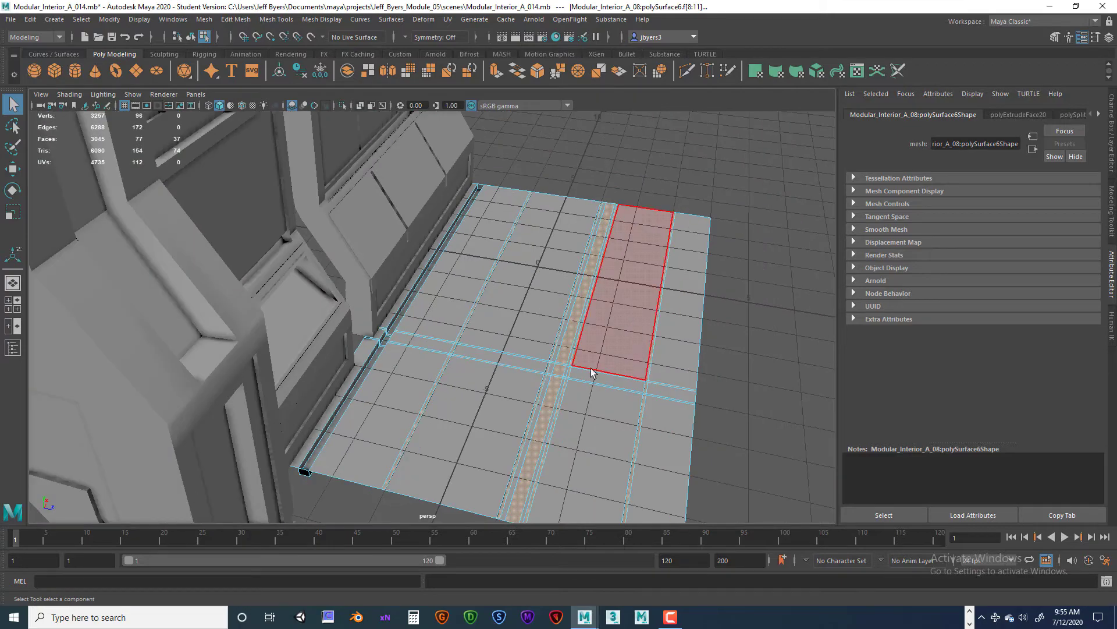
{"action": "left_click_drag", "start_coordinate": [591, 373], "coordinate": [469, 386], "text": "alt"}
{"action": "middle_click_drag", "start_coordinate": [470, 385], "coordinate": [486, 241], "text": "alt"}
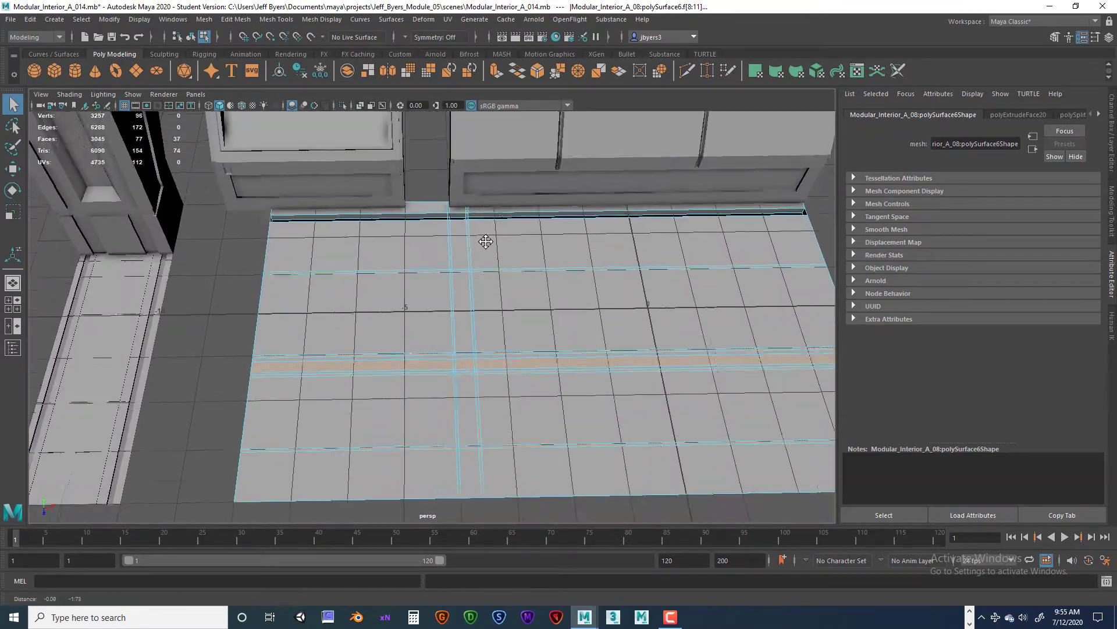
{"action": "left_click_drag", "start_coordinate": [486, 242], "coordinate": [536, 271], "text": "alt"}
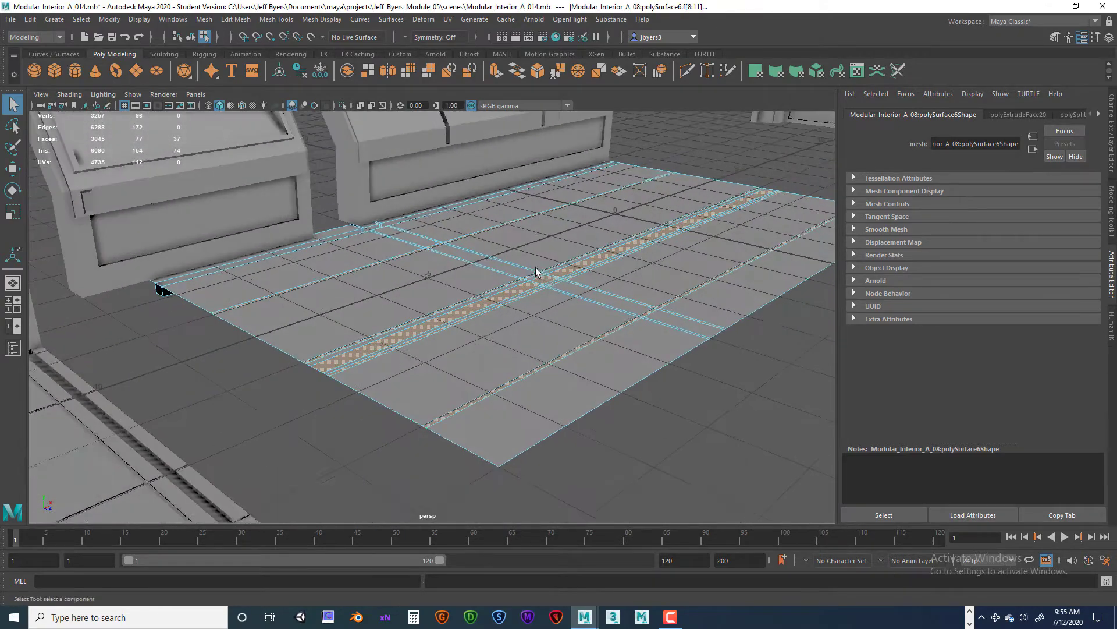
{"action": "middle_click_drag", "start_coordinate": [536, 271], "coordinate": [525, 337], "text": "alt"}
{"action": "left_click_drag", "start_coordinate": [525, 337], "coordinate": [548, 337], "text": "alt"}
{"action": "scroll", "coordinate": [532, 334], "scroll_direction": "up", "scroll_amount": 2}
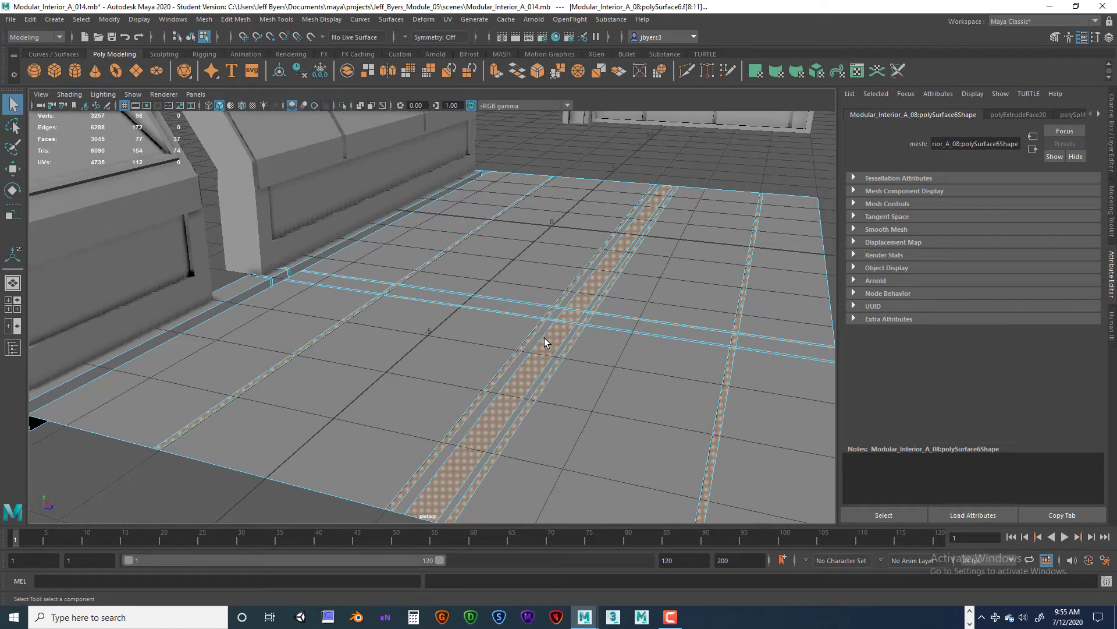
{"action": "key", "text": "ctrl+e"}
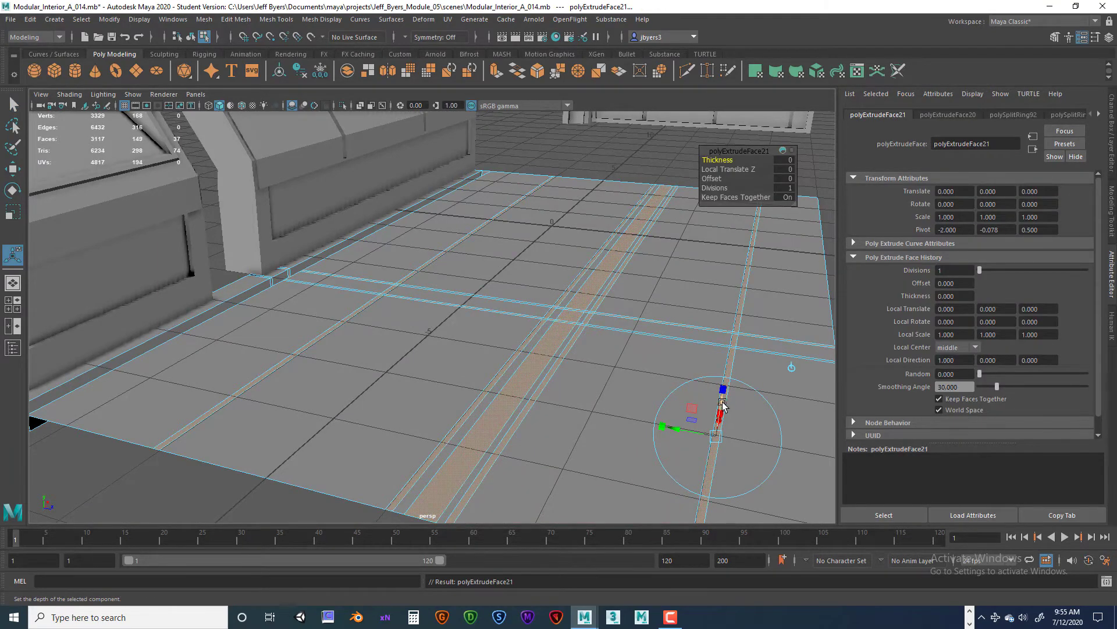
{"action": "left_click_drag", "start_coordinate": [722, 404], "coordinate": [723, 401]}
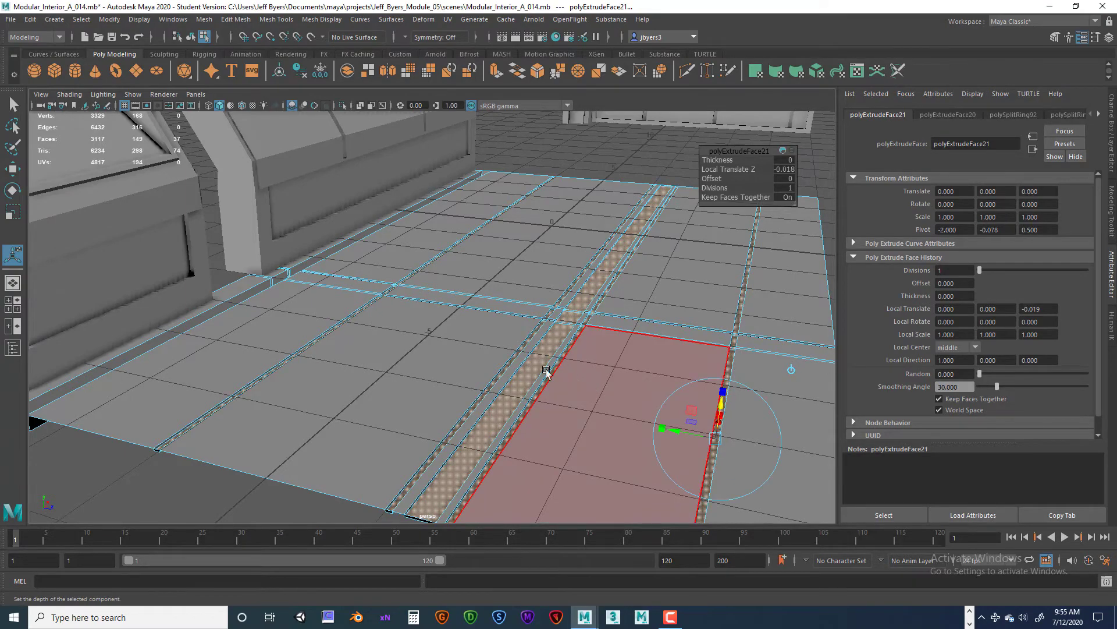
- Check the extruded floor grooves up close and return the floor panel to object selection
{"action": "left_click_drag", "start_coordinate": [546, 371], "coordinate": [575, 362], "text": "alt"}
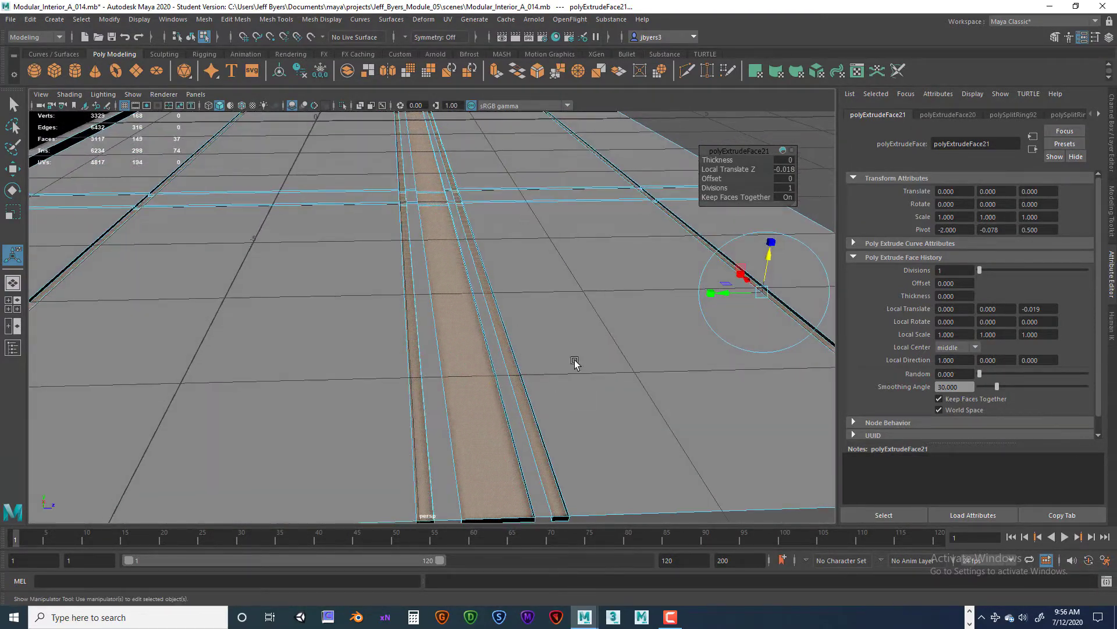
{"action": "mouse_move", "coordinate": [474, 302]}
{"action": "left_mouse_down", "text": "alt"}
{"action": "mouse_move", "coordinate": [424, 309]}
{"action": "mouse_move", "coordinate": [479, 342]}
{"action": "mouse_move", "coordinate": [516, 324]}
{"action": "mouse_move", "coordinate": [492, 382]}
{"action": "mouse_move", "coordinate": [489, 347]}
{"action": "mouse_move", "coordinate": [438, 357]}
{"action": "mouse_move", "coordinate": [471, 350]}
{"action": "mouse_move", "coordinate": [444, 330]}
{"action": "mouse_move", "coordinate": [522, 325]}
{"action": "mouse_move", "coordinate": [454, 361]}
{"action": "mouse_move", "coordinate": [432, 314]}
{"action": "mouse_move", "coordinate": [372, 279]}
{"action": "mouse_move", "coordinate": [382, 271]}
{"action": "mouse_move", "coordinate": [353, 328]}
{"action": "mouse_move", "coordinate": [304, 319]}
{"action": "mouse_move", "coordinate": [504, 304]}
{"action": "mouse_move", "coordinate": [489, 301]}
{"action": "left_mouse_up", "text": "alt"}
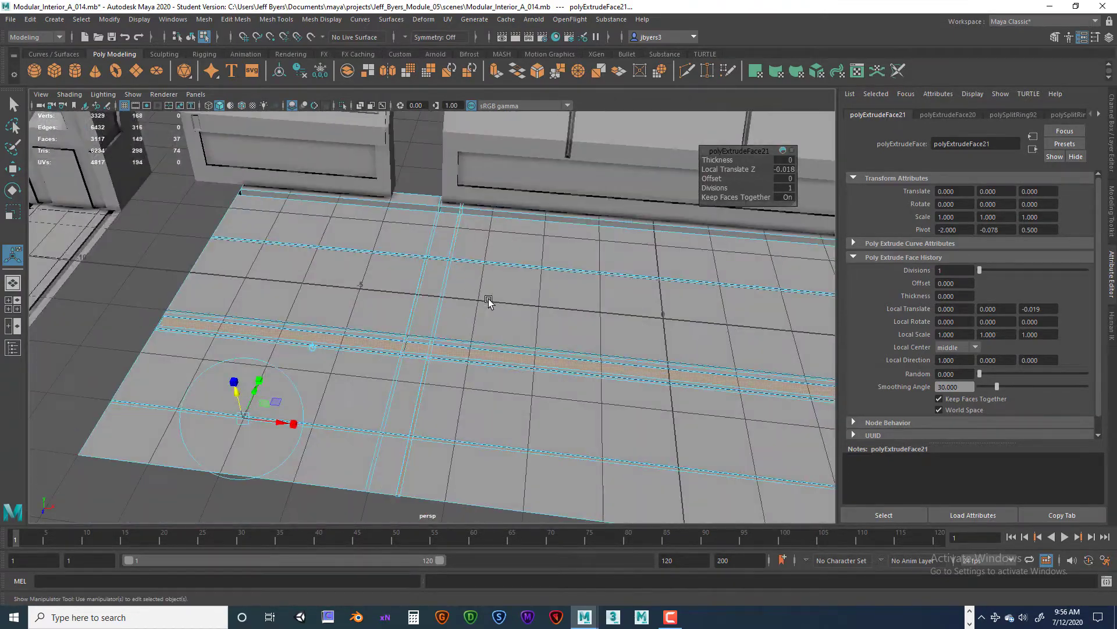
{"action": "left_click_drag", "start_coordinate": [616, 320], "coordinate": [411, 349], "text": "alt"}
{"action": "left_click_drag", "start_coordinate": [512, 312], "coordinate": [446, 329], "text": "alt"}
{"action": "right_click_drag", "start_coordinate": [447, 296], "coordinate": [423, 367]}
{"action": "scroll", "coordinate": [483, 359], "scroll_direction": "down", "scroll_amount": 3}
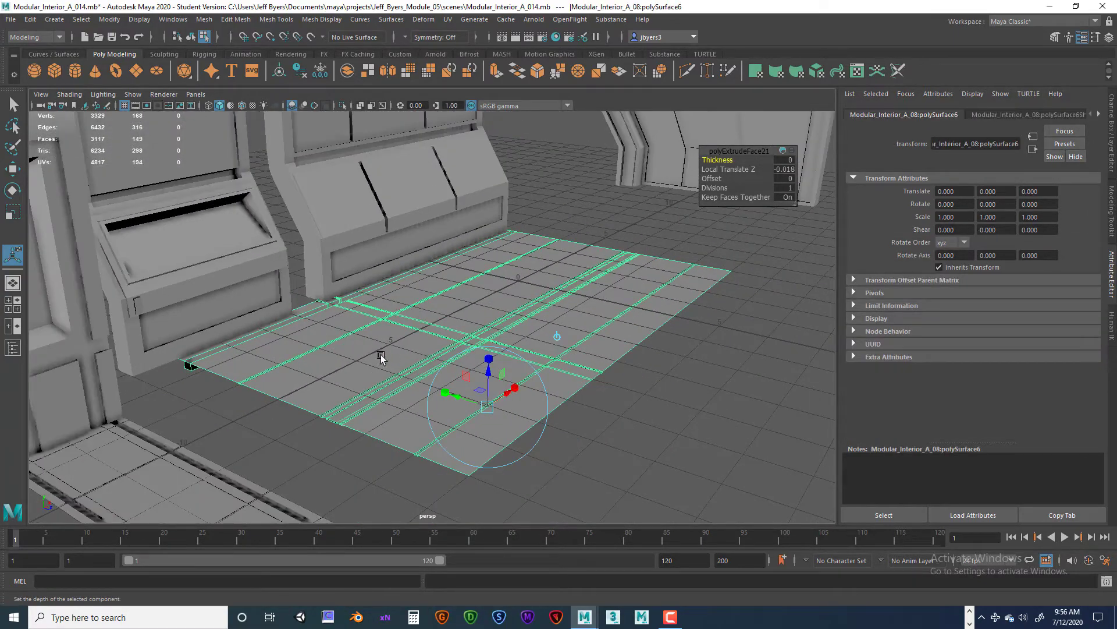
- Examine the grooved floor panel from several angles alongside the console walls and the rest of the corridor
{"action": "left_click_drag", "start_coordinate": [381, 357], "coordinate": [390, 351], "text": "alt"}
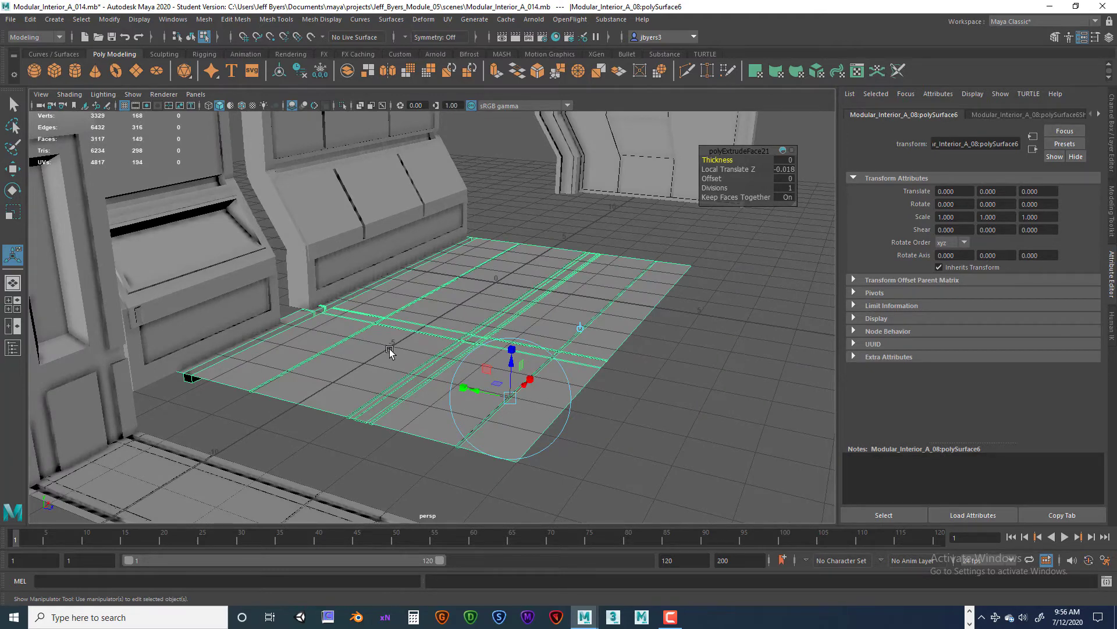
{"action": "left_click_drag", "start_coordinate": [382, 309], "coordinate": [412, 250], "text": "alt"}
{"action": "left_click_drag", "start_coordinate": [410, 202], "coordinate": [434, 163], "text": "alt"}
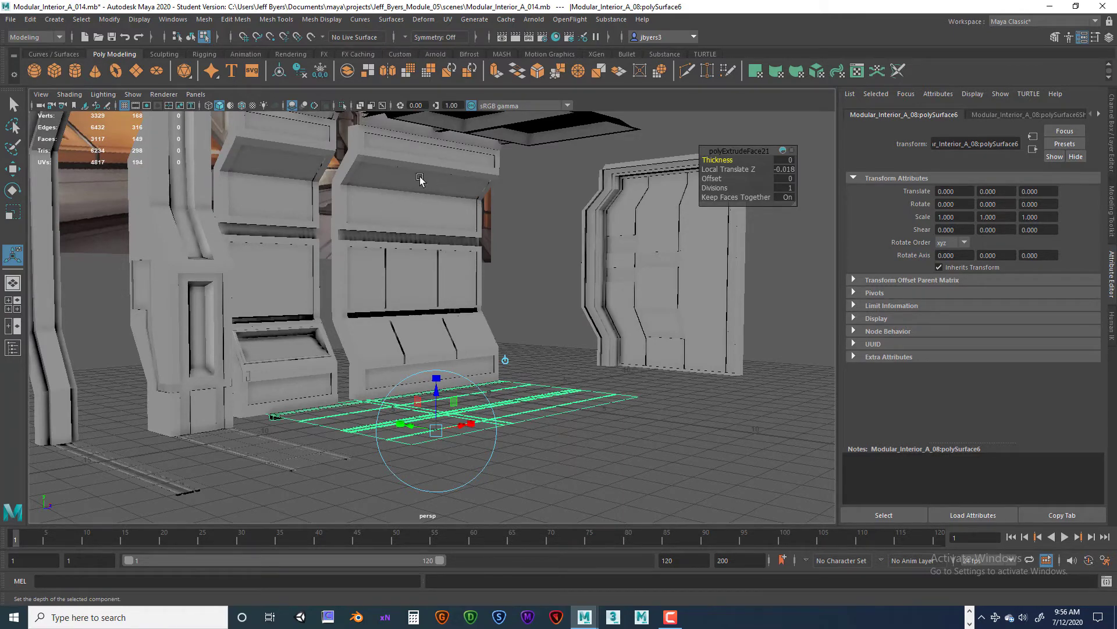
{"action": "mouse_move", "coordinate": [444, 243]}
{"action": "left_mouse_down", "text": "alt"}
{"action": "mouse_move", "coordinate": [425, 240]}
{"action": "mouse_move", "coordinate": [466, 250]}
{"action": "mouse_move", "coordinate": [396, 254]}
{"action": "mouse_move", "coordinate": [437, 255]}
{"action": "mouse_move", "coordinate": [400, 262]}
{"action": "mouse_move", "coordinate": [412, 269]}
{"action": "mouse_move", "coordinate": [466, 231]}
{"action": "mouse_move", "coordinate": [433, 260]}
{"action": "left_mouse_up", "text": "alt"}
{"action": "scroll", "coordinate": [408, 266], "scroll_direction": "up", "scroll_amount": 3}
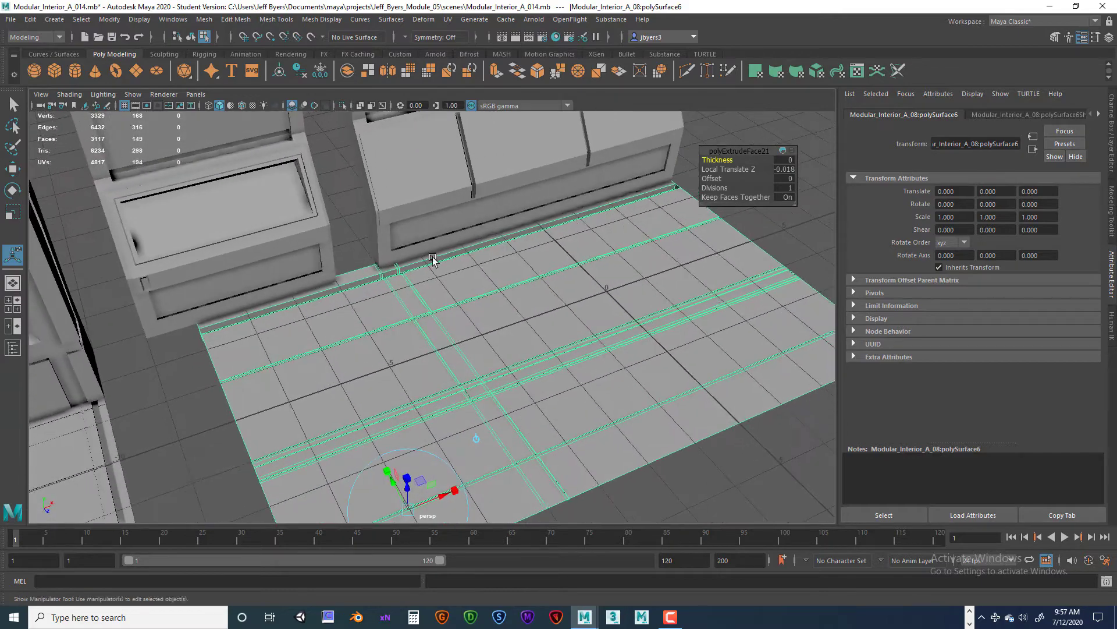
{"action": "left_click_drag", "start_coordinate": [367, 278], "coordinate": [394, 279], "text": "alt"}
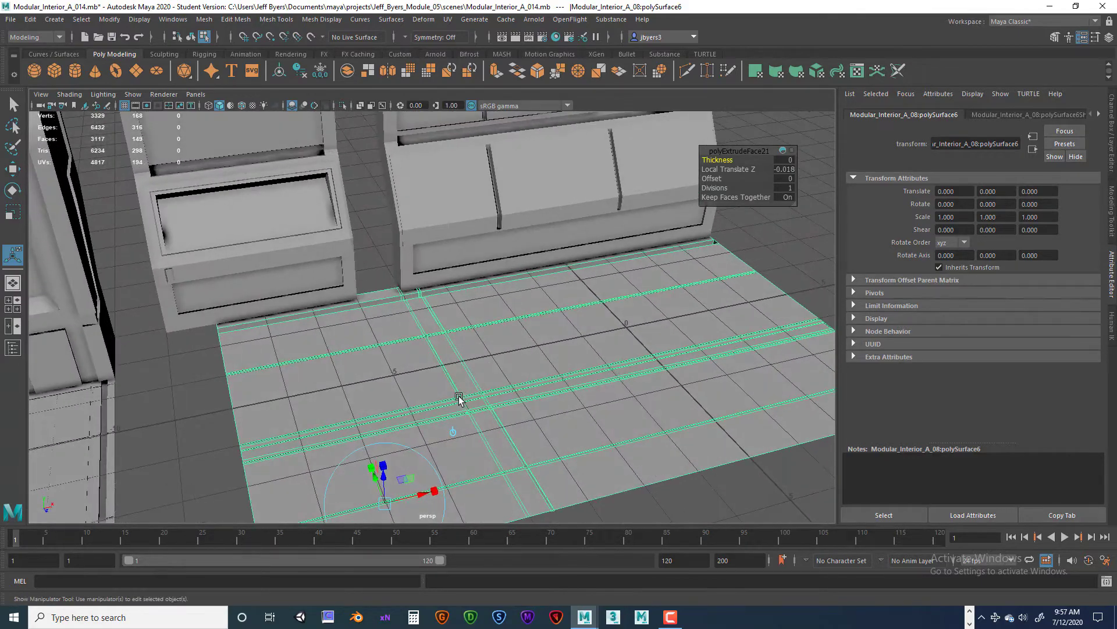
{"action": "left_click_drag", "start_coordinate": [418, 336], "coordinate": [386, 251], "text": "alt"}
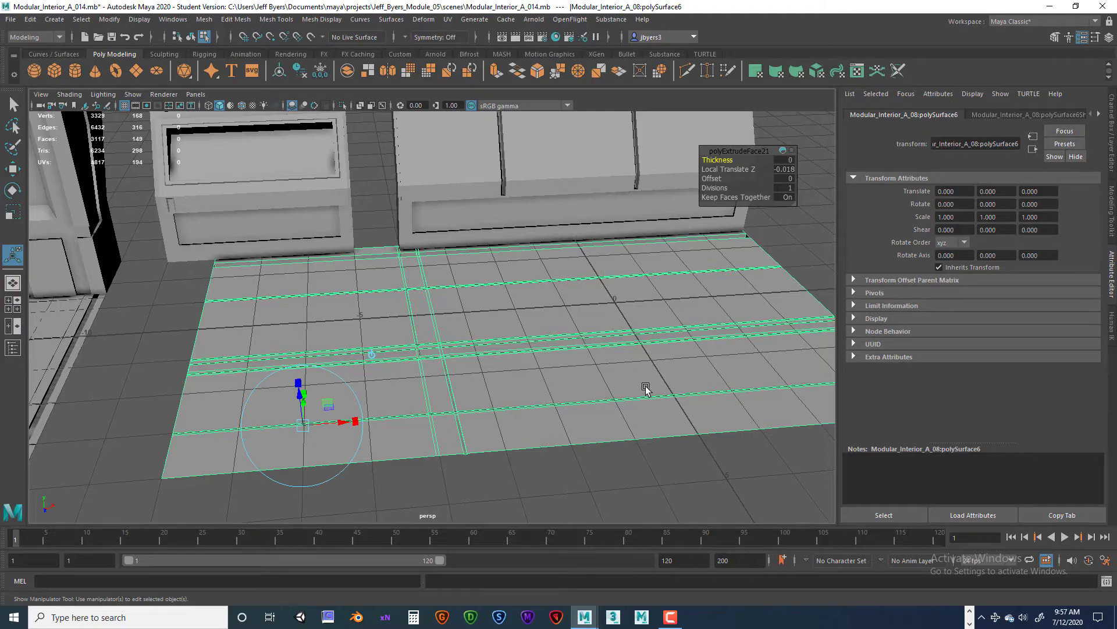
{"action": "left_click_drag", "start_coordinate": [646, 389], "coordinate": [548, 384], "text": "alt"}
{"action": "left_click_drag", "start_coordinate": [495, 274], "coordinate": [512, 322], "text": "alt"}
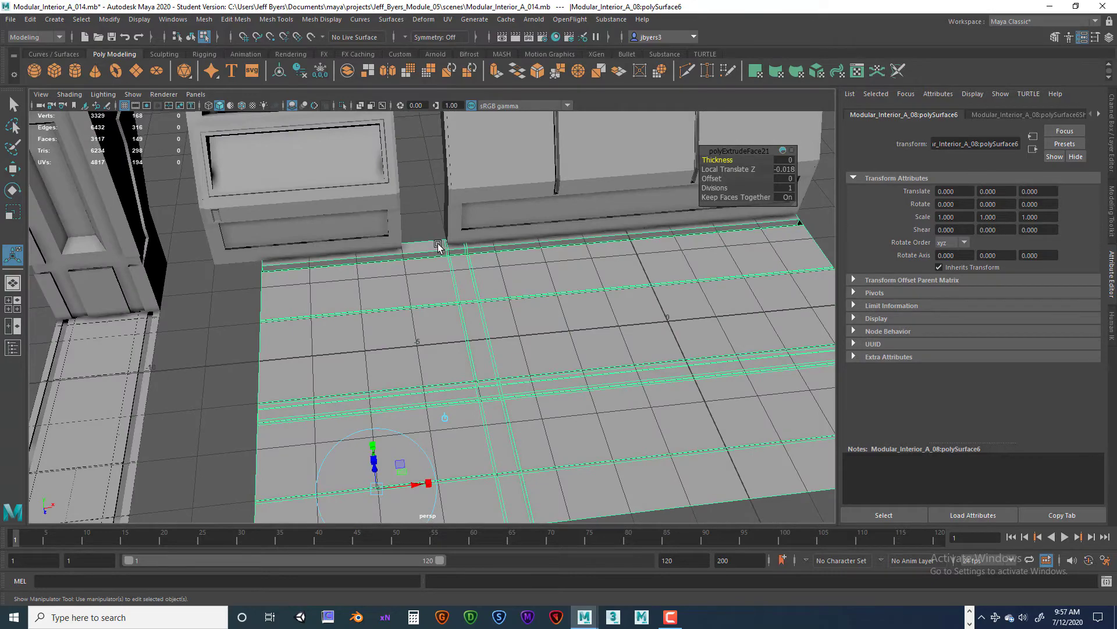
{"action": "left_click_drag", "start_coordinate": [522, 291], "coordinate": [482, 243], "text": "alt"}
- Switch to the top view and frame the floor panel's cross groove beside the console walls
{"action": "key", "text": "space"}
{"action": "key", "text": "space"}
{"action": "scroll", "coordinate": [491, 242], "scroll_direction": "down", "scroll_amount": 4}
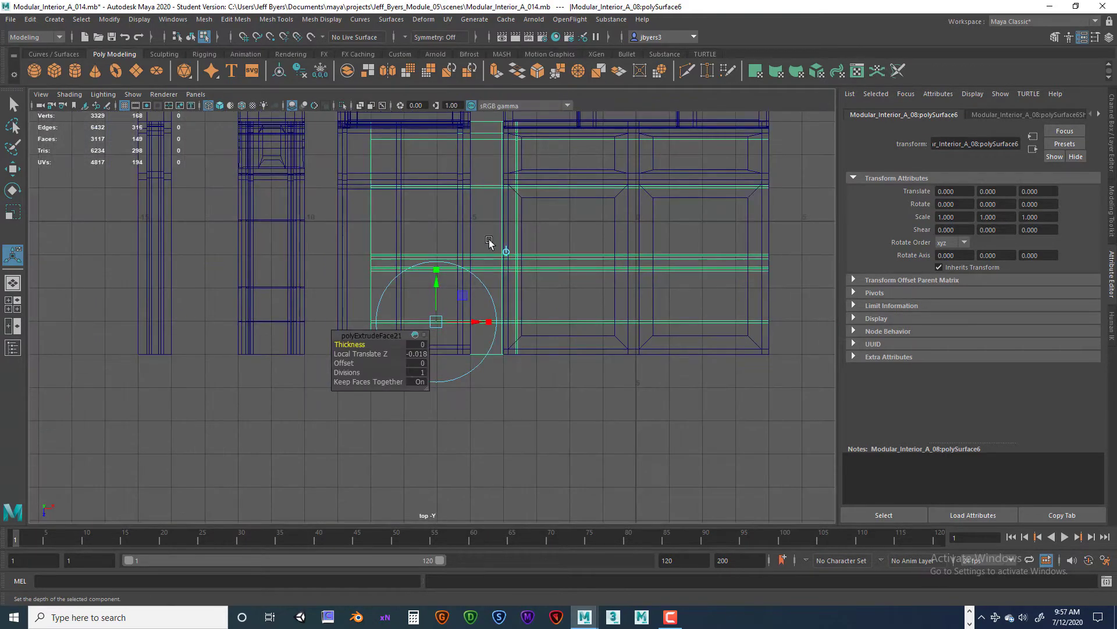
{"action": "middle_click_drag", "start_coordinate": [501, 224], "coordinate": [471, 306], "text": "alt"}
{"action": "scroll", "coordinate": [483, 296], "scroll_direction": "up", "scroll_amount": 4}
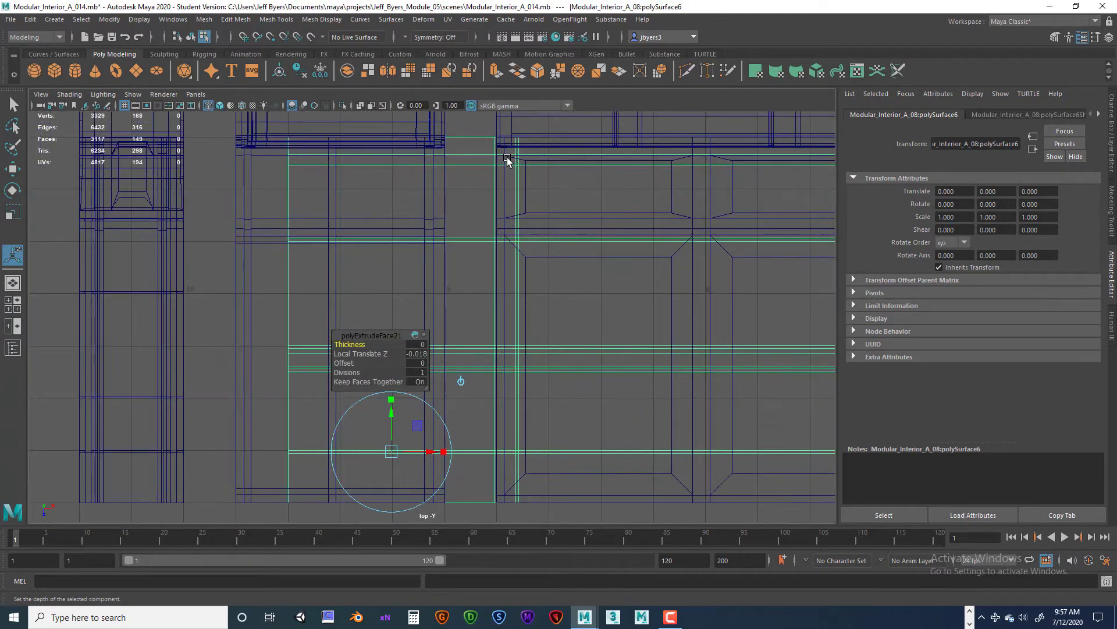
{"action": "right_click_drag", "start_coordinate": [508, 157], "coordinate": [460, 156]}
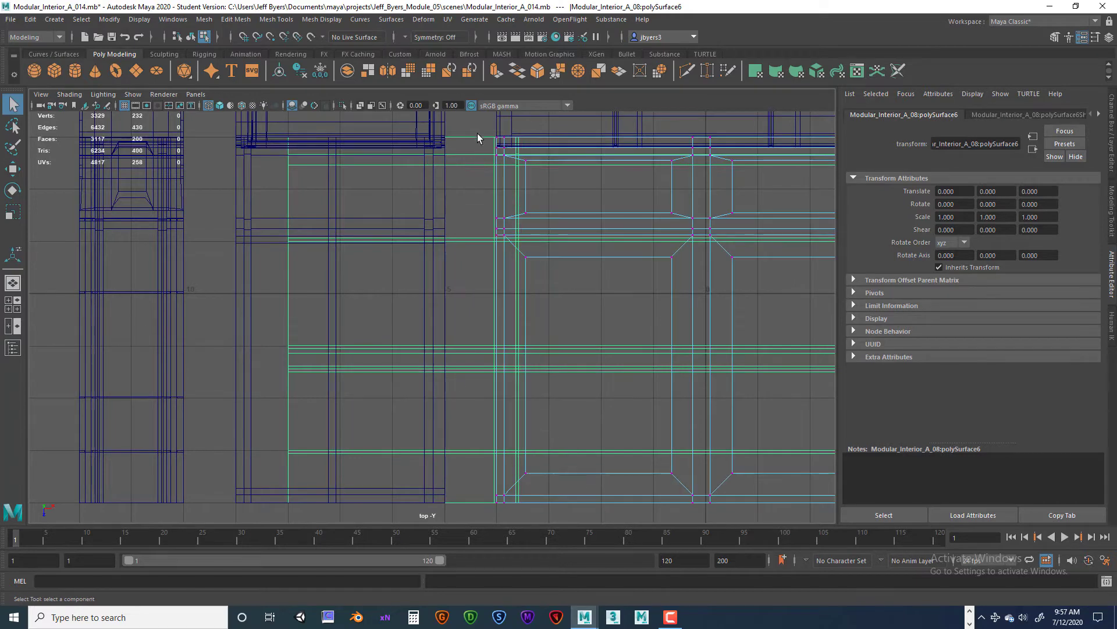
{"action": "left_click", "coordinate": [464, 232]}
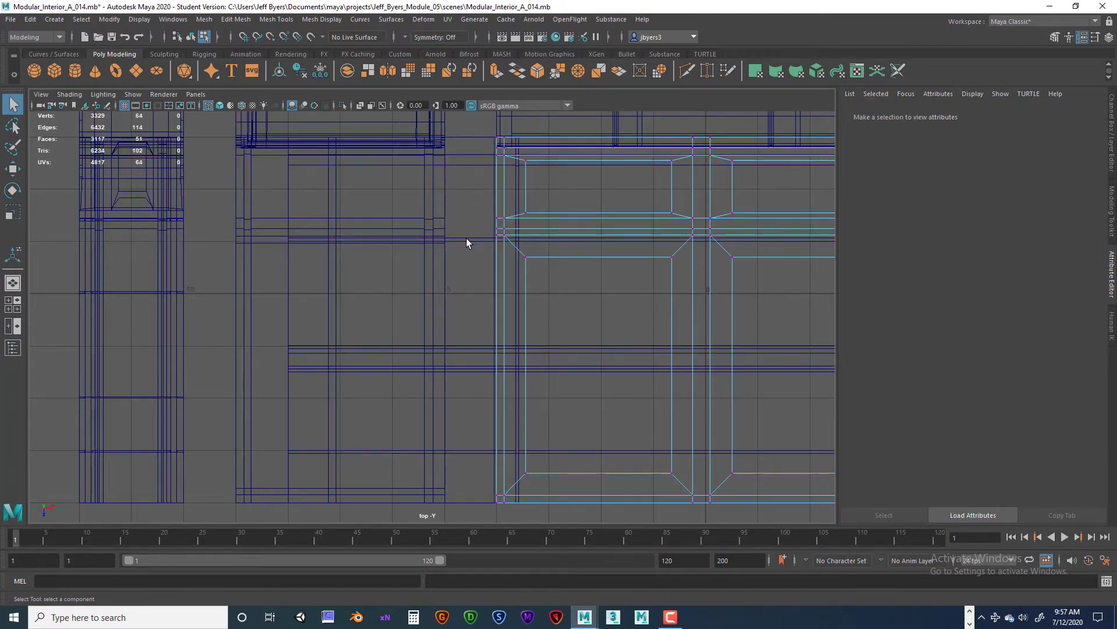
{"action": "key", "text": "ctrl+z"}
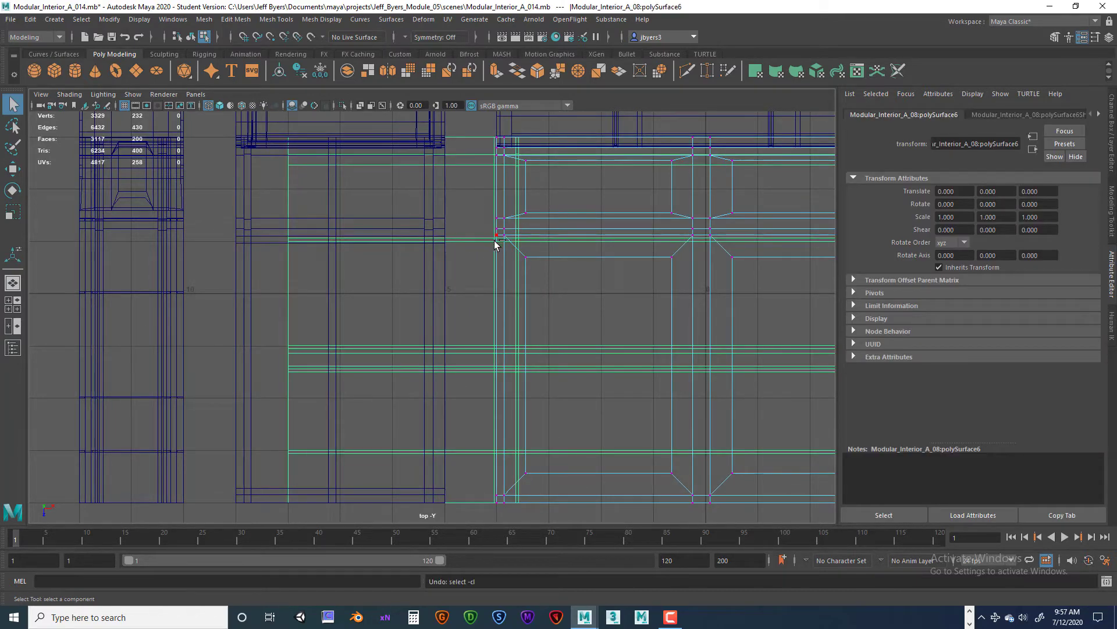
{"action": "key", "text": "ctrl+z"}
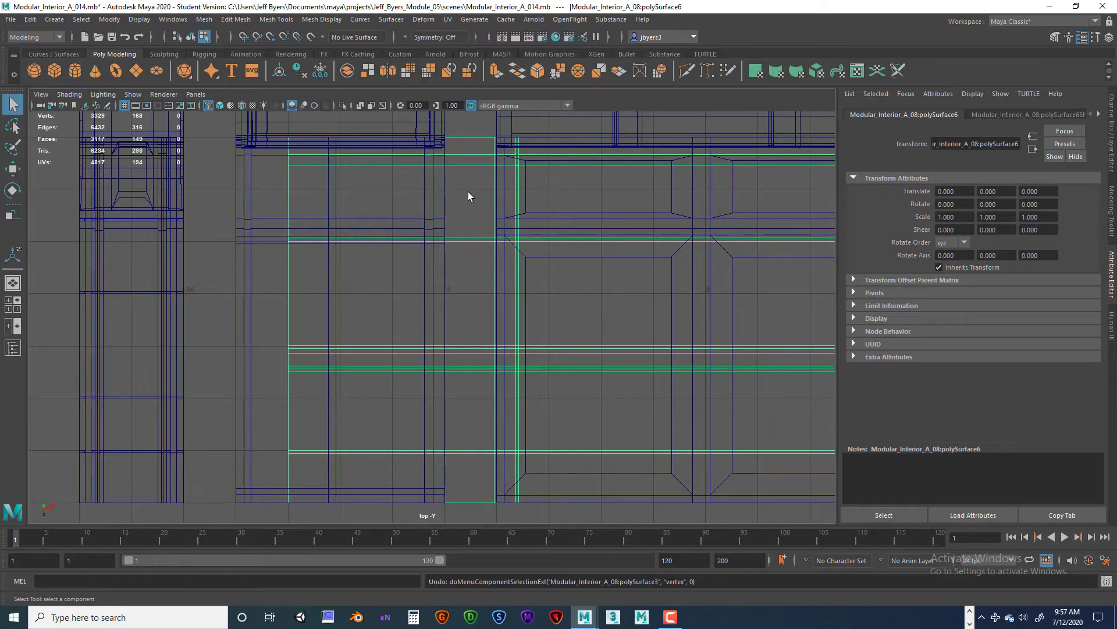
{"action": "key", "text": "a"}
{"action": "mouse_move", "coordinate": [451, 156]}
{"action": "right_mouse_down"}
{"action": "mouse_move", "coordinate": [411, 161]}
{"action": "mouse_move", "coordinate": [452, 163]}
{"action": "right_mouse_up"}
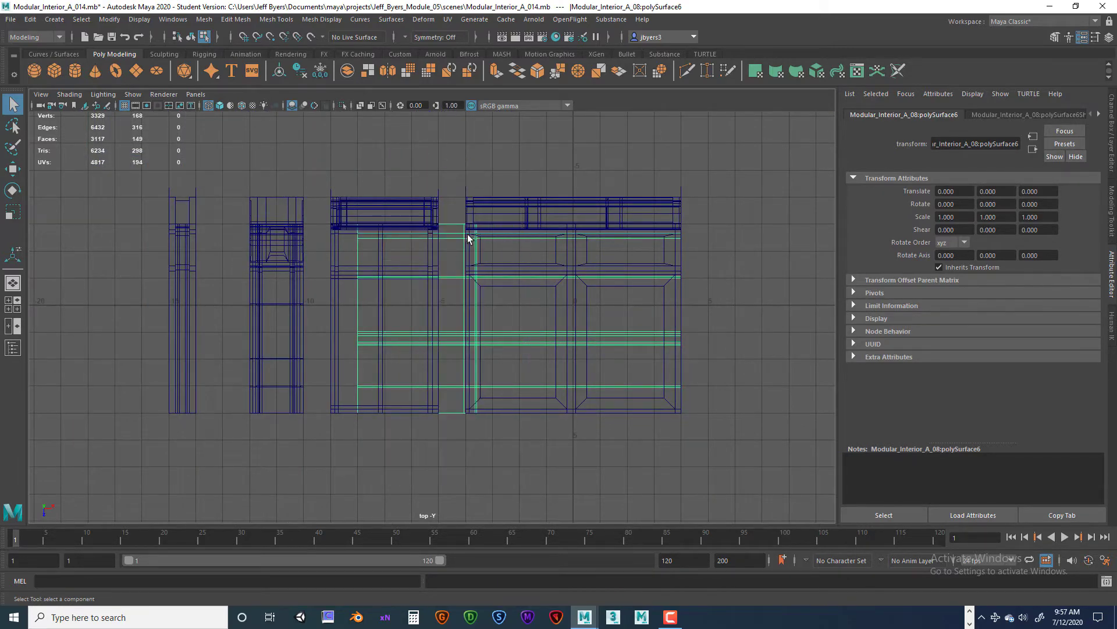
{"action": "right_click_drag", "start_coordinate": [467, 213], "coordinate": [420, 211]}
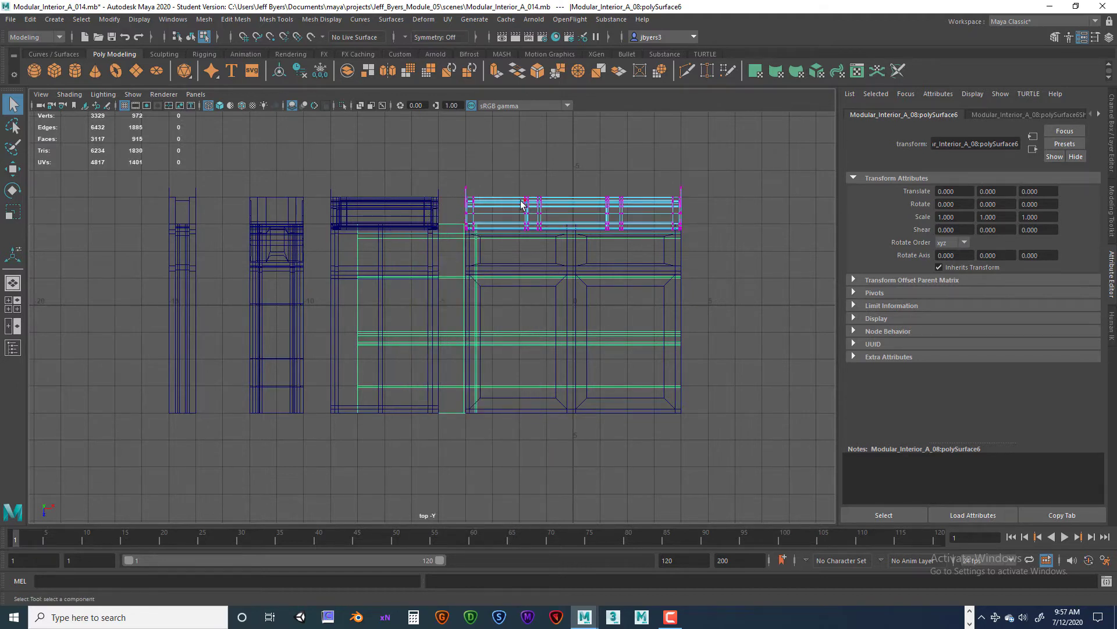
{"action": "key", "text": "ctrl+z"}
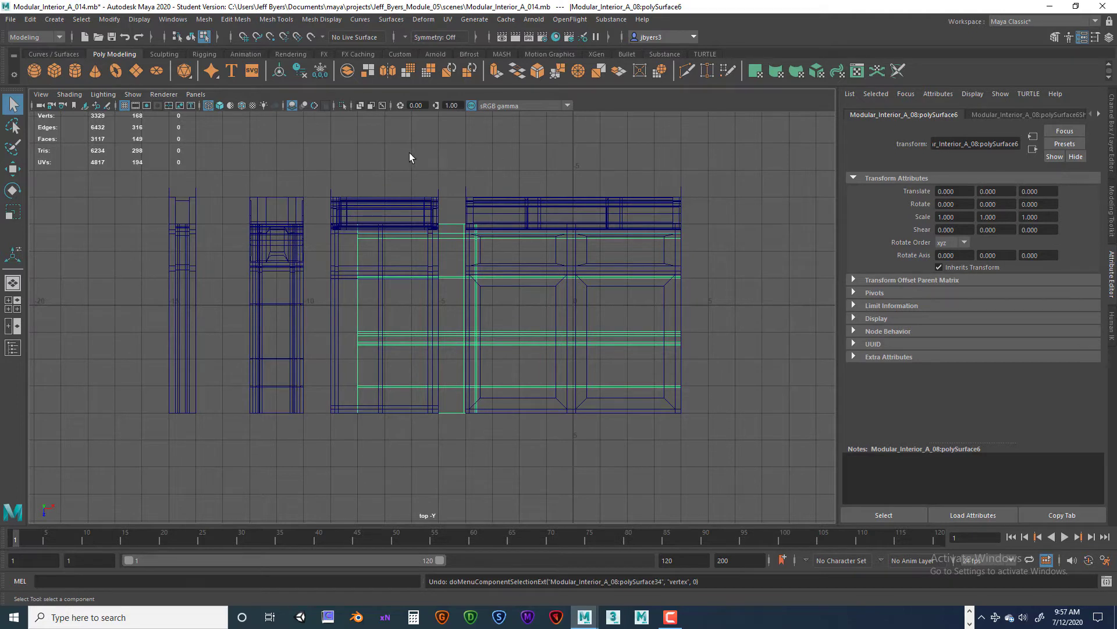
- Select all vertices of the floor panel's cross groove and move them along X to about -1.76
{"action": "right_click_drag", "start_coordinate": [412, 147], "coordinate": [363, 143]}
{"action": "scroll", "coordinate": [448, 203], "scroll_direction": "up", "scroll_amount": 2}
{"action": "left_click_drag", "start_coordinate": [446, 174], "coordinate": [520, 481]}
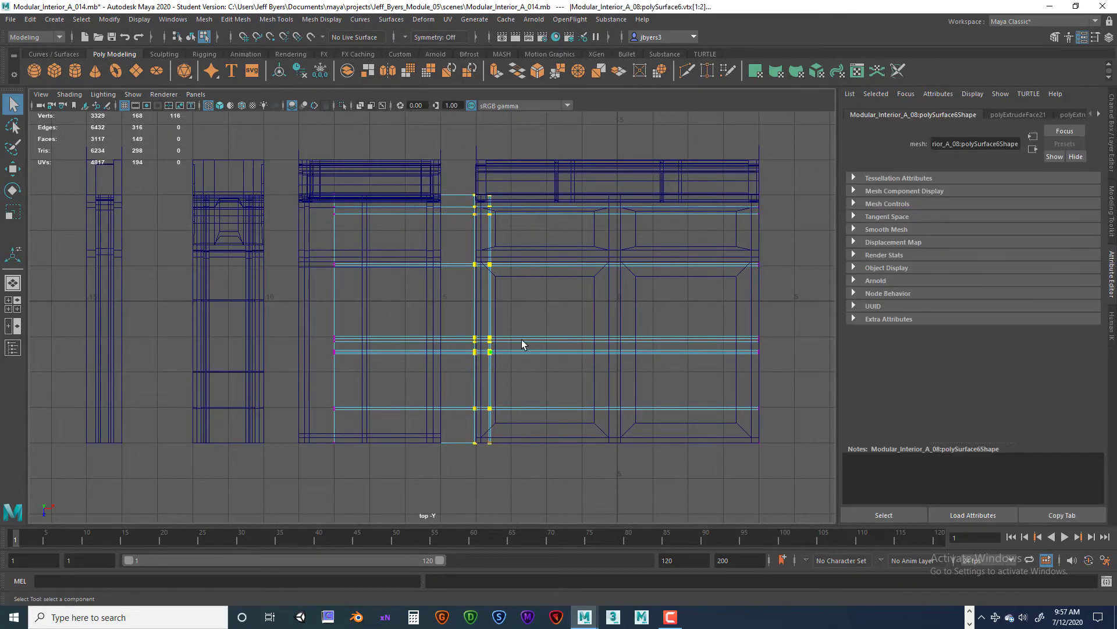
{"action": "key", "text": "w"}
{"action": "left_click_drag", "start_coordinate": [544, 319], "coordinate": [616, 320]}
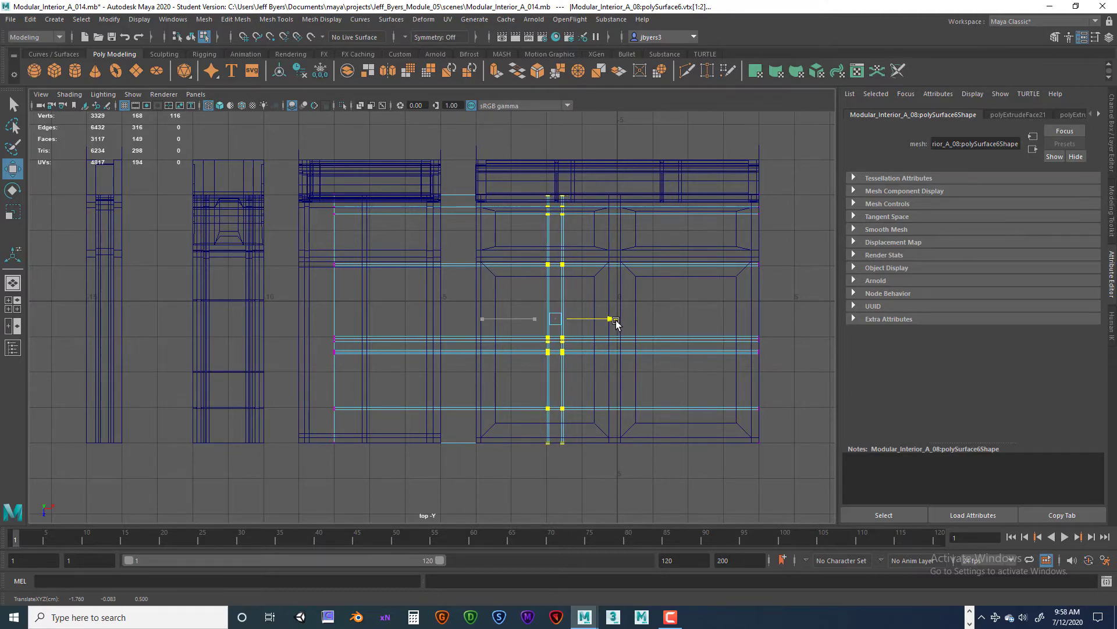
- Return to the perspective view and put the floor panel back into object selection
{"action": "scroll", "coordinate": [535, 312], "scroll_direction": "up", "scroll_amount": 5}
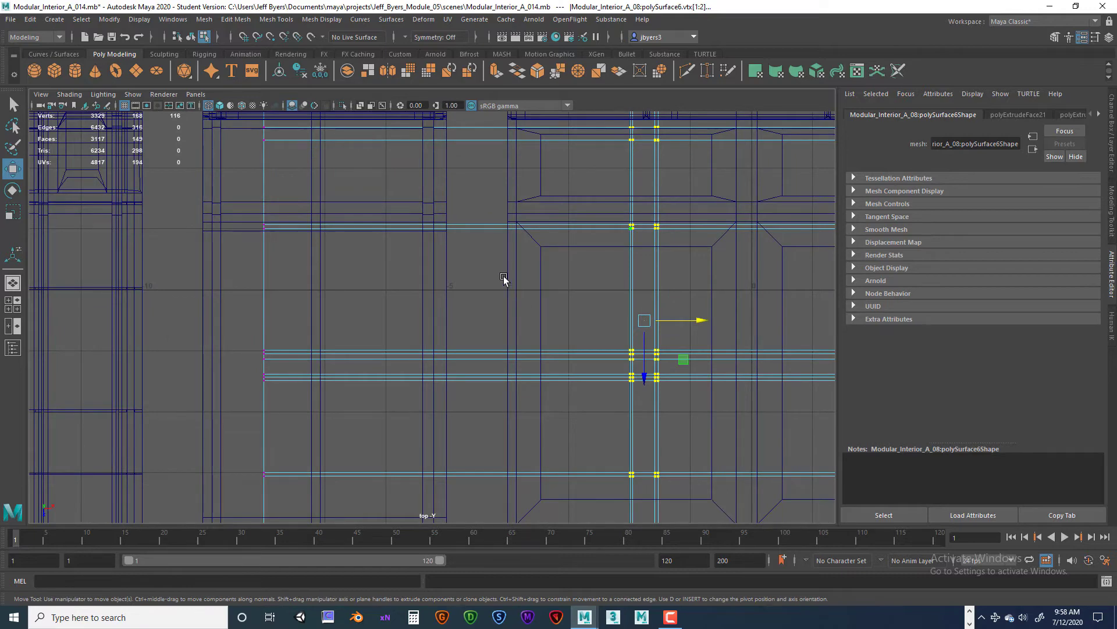
{"action": "middle_click_drag", "start_coordinate": [496, 272], "coordinate": [444, 439], "text": "alt"}
{"action": "middle_click_drag", "start_coordinate": [446, 384], "coordinate": [449, 419], "text": "alt"}
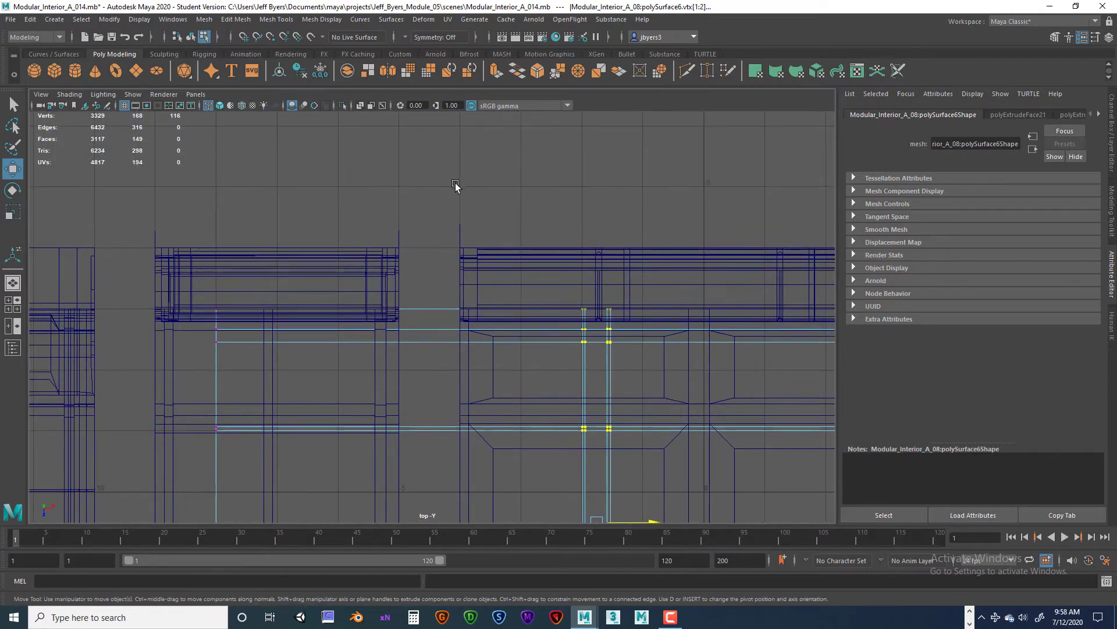
{"action": "right_click_drag", "start_coordinate": [468, 298], "coordinate": [428, 368]}
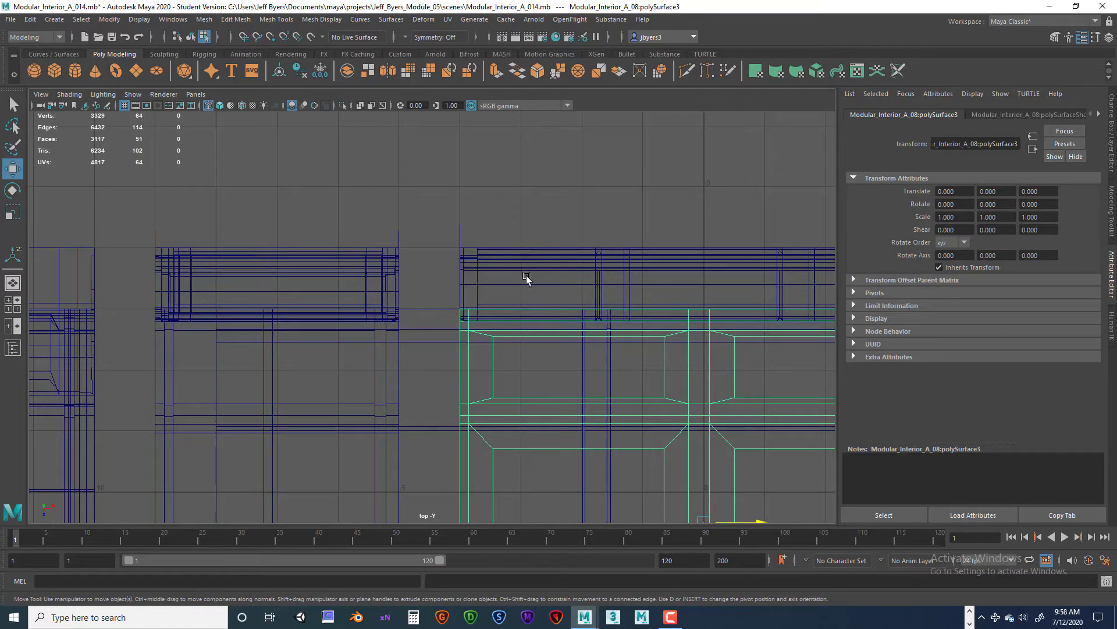
{"action": "key", "text": "space"}
{"action": "key", "text": "space"}
{"action": "left_click_drag", "start_coordinate": [506, 260], "coordinate": [464, 268], "text": "alt"}
{"action": "key", "text": "ctrl+z"}
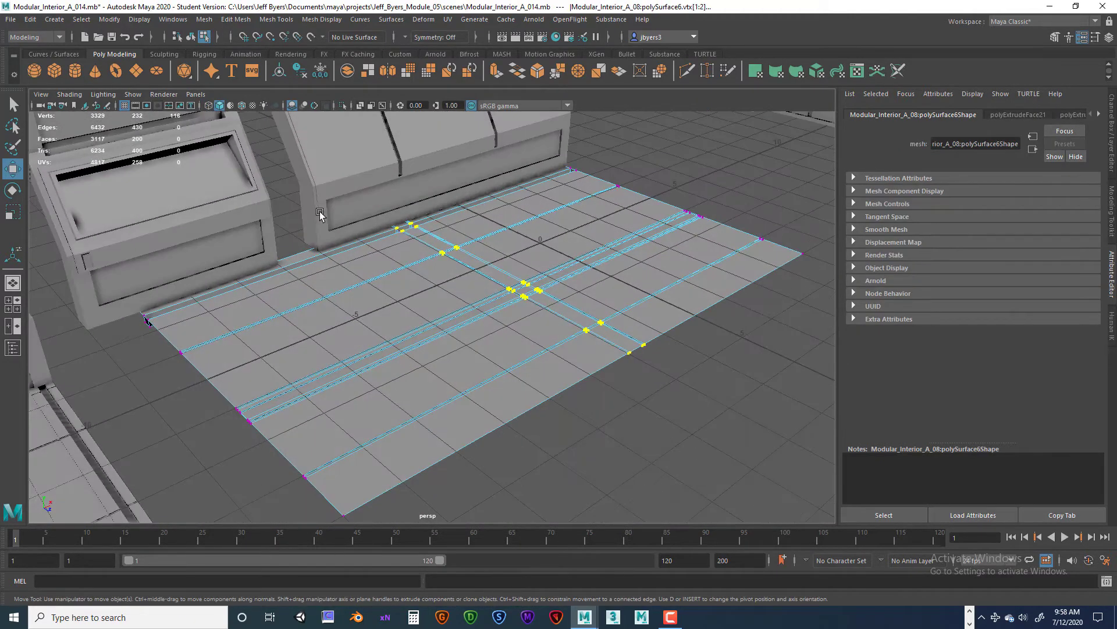
{"action": "left_click", "coordinate": [191, 38]}
{"action": "left_click_drag", "start_coordinate": [462, 257], "coordinate": [429, 275], "text": "alt"}
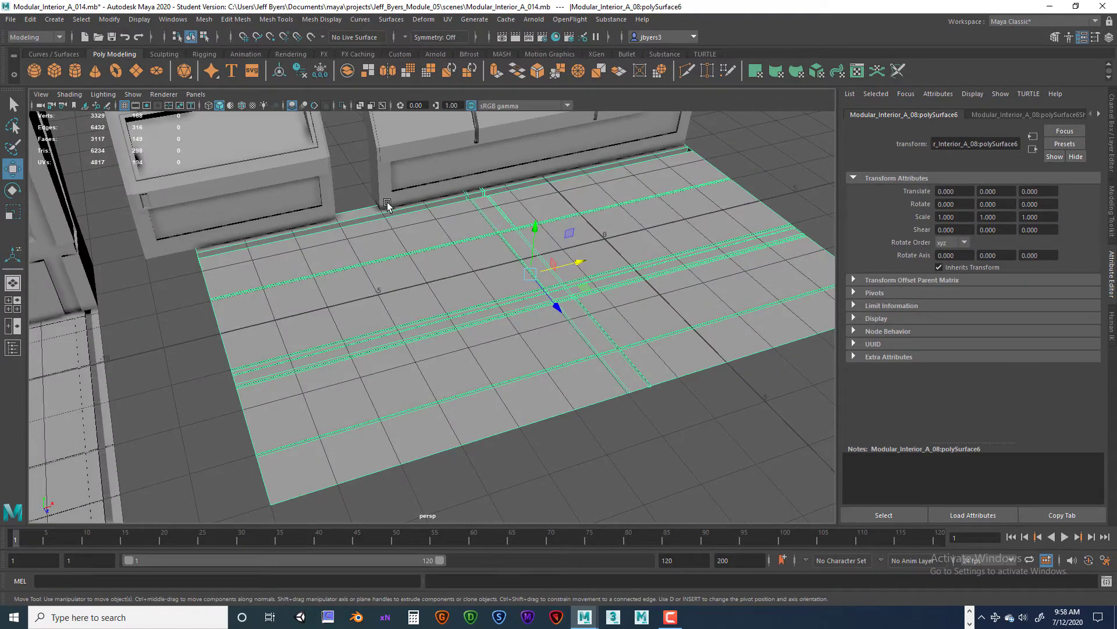
- Insert a crosswise edge loop in line with the wide console wall's corner and snap its vertices to the grid at X -4
{"action": "right_click_drag", "start_coordinate": [459, 308], "coordinate": [392, 326], "text": "shift"}
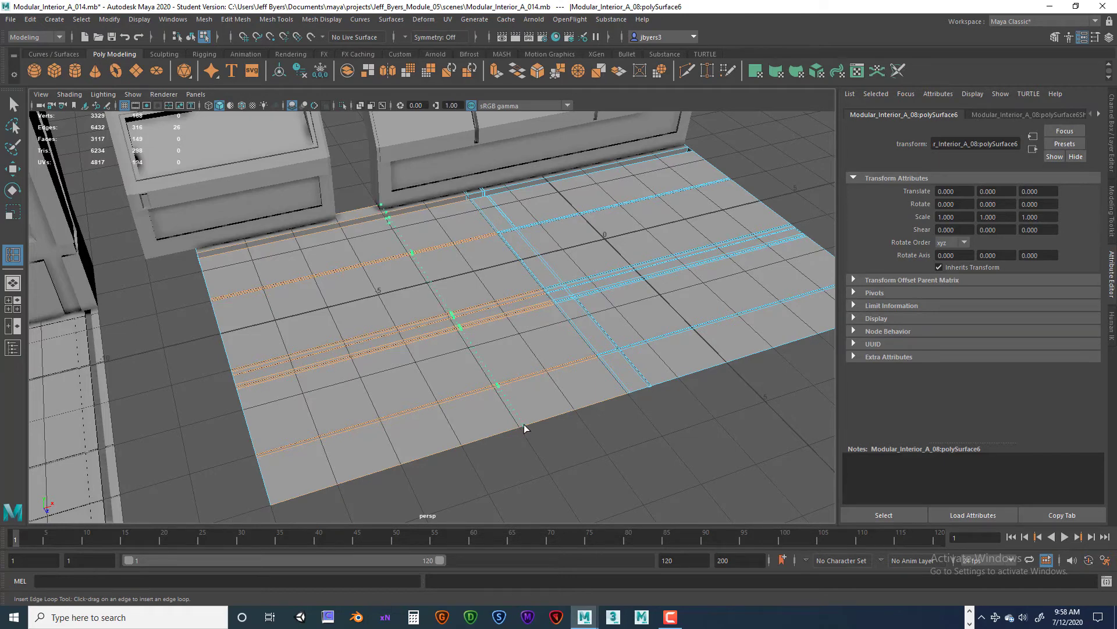
{"action": "left_click", "coordinate": [528, 429]}
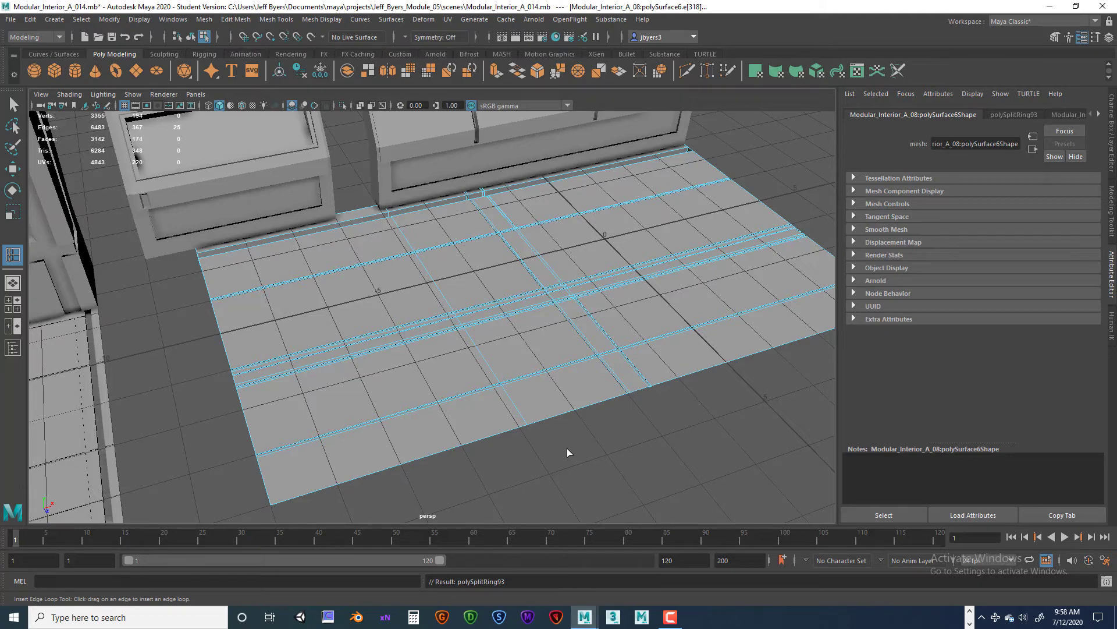
{"action": "right_click_drag", "start_coordinate": [564, 300], "coordinate": [524, 317]}
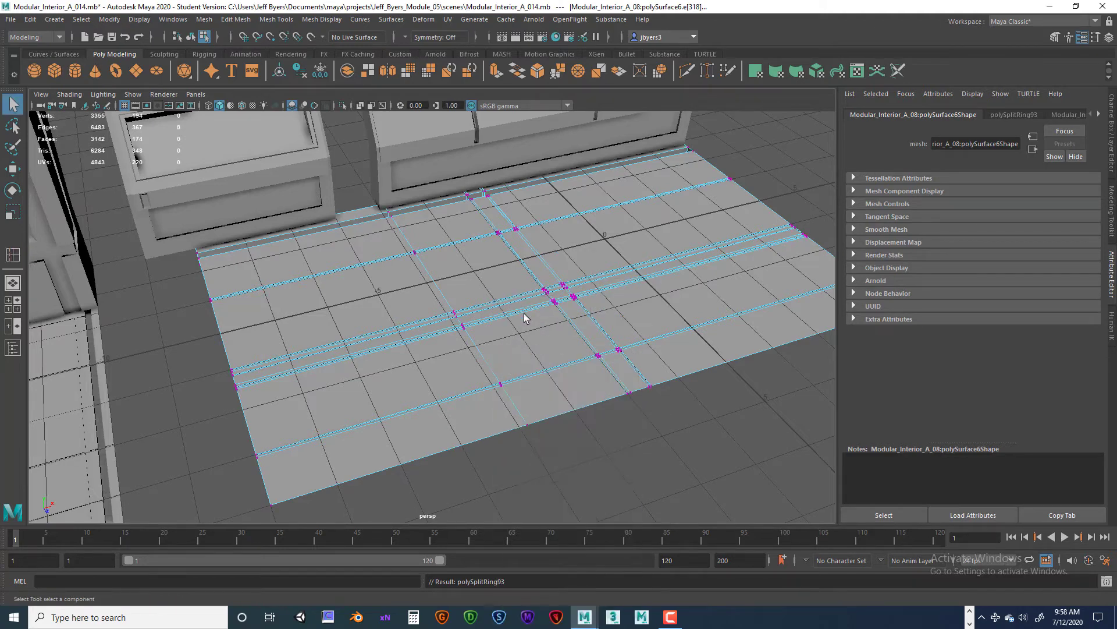
{"action": "scroll", "coordinate": [525, 314], "scroll_direction": "down", "scroll_amount": 3}
{"action": "left_click_drag", "start_coordinate": [525, 399], "coordinate": [433, 266], "text": "alt"}
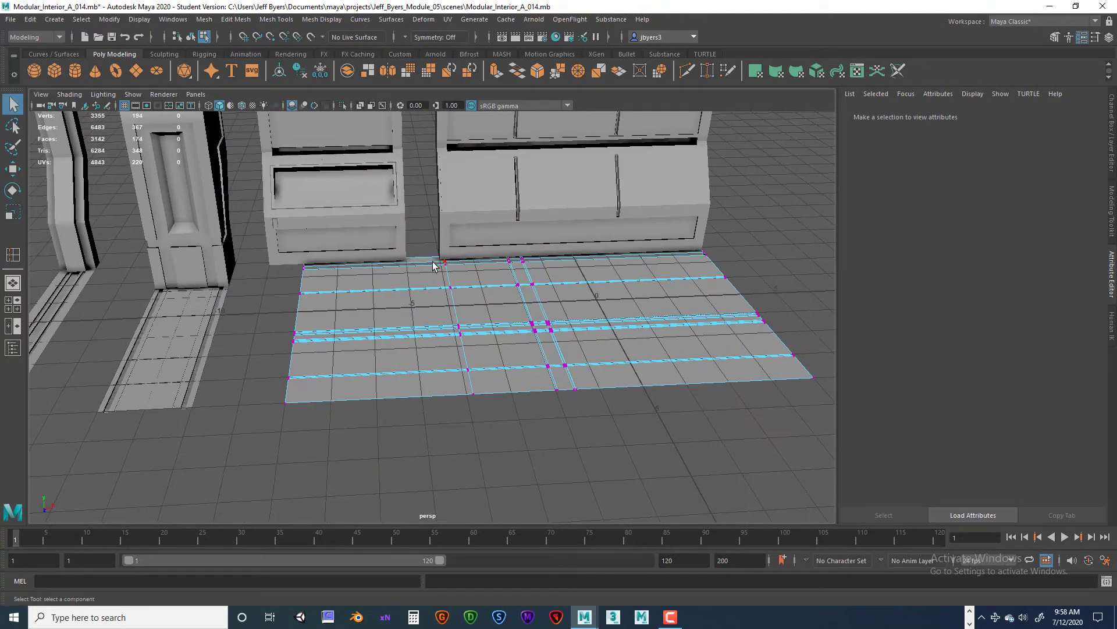
{"action": "left_click_drag", "start_coordinate": [482, 447], "coordinate": [481, 443]}
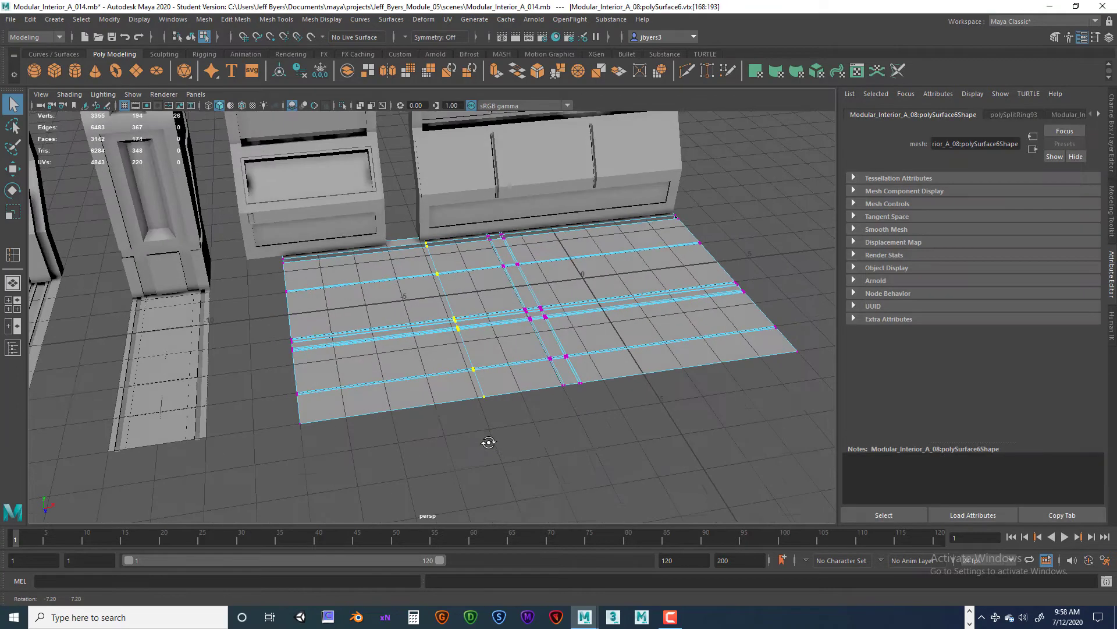
{"action": "scroll", "coordinate": [479, 438], "scroll_direction": "up", "scroll_amount": 4}
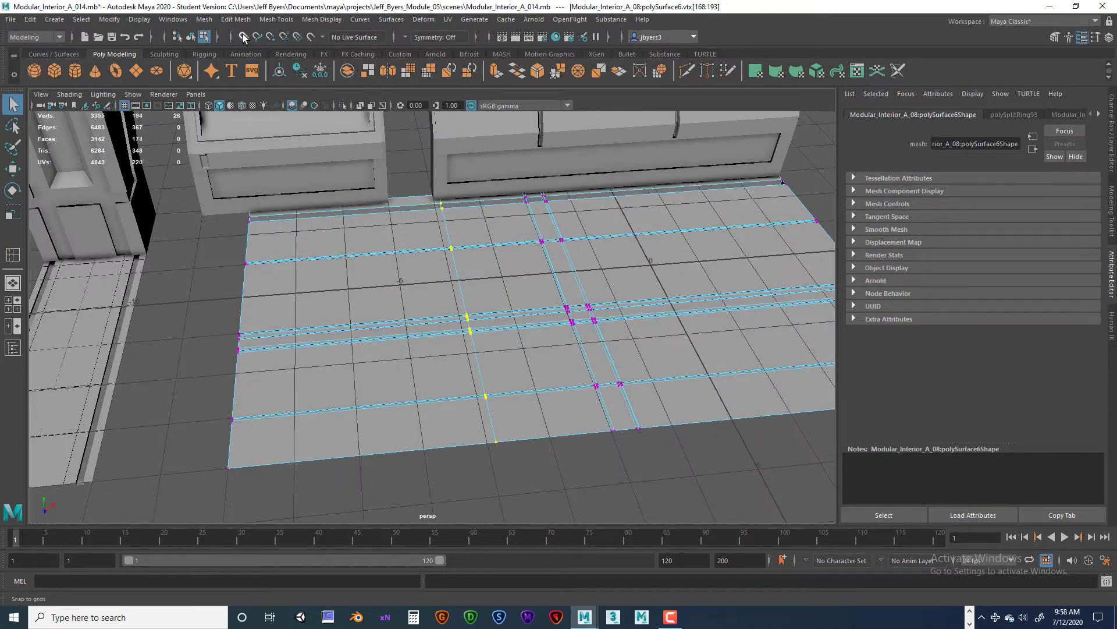
{"action": "key", "text": "w"}
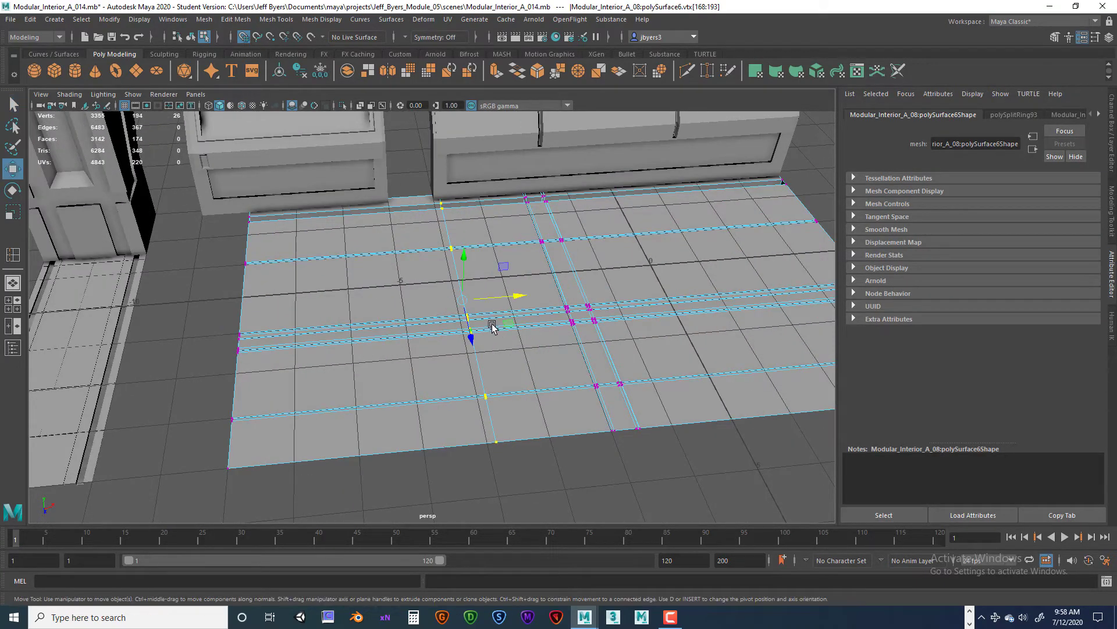
{"action": "left_click_drag", "start_coordinate": [520, 297], "coordinate": [518, 296]}
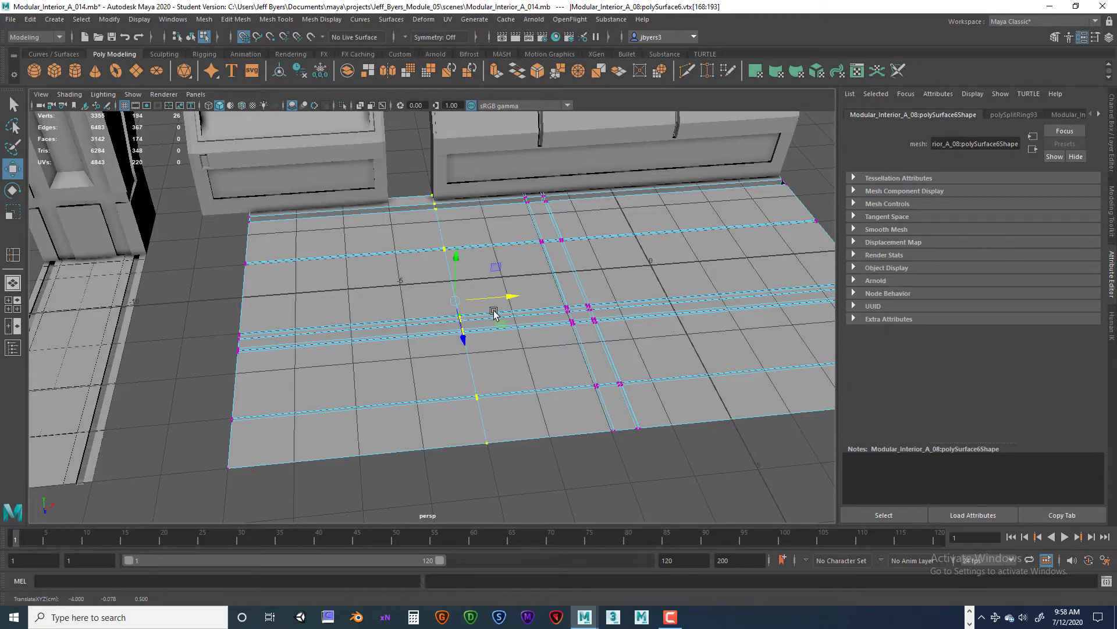
{"action": "right_click_drag", "start_coordinate": [405, 296], "coordinate": [385, 371]}
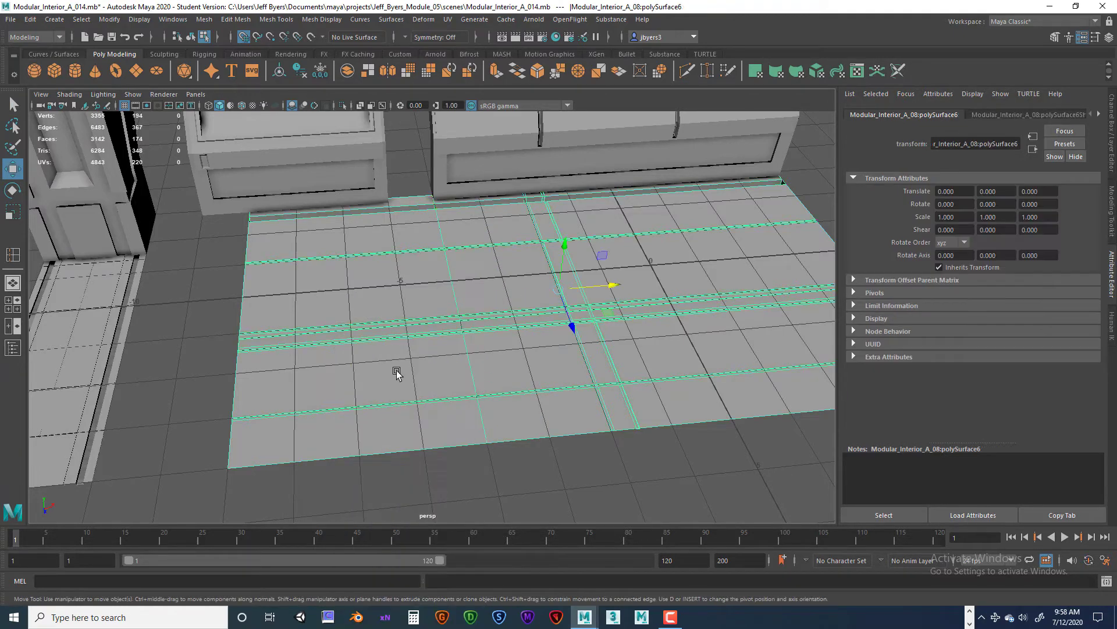
- Select the small end faces closing the lengthwise grooves along the floor panel's short edge by the narrow console wall
{"action": "scroll", "coordinate": [464, 405], "scroll_direction": "down", "scroll_amount": 3}
{"action": "left_click_drag", "start_coordinate": [464, 389], "coordinate": [560, 334], "text": "alt"}
{"action": "scroll", "coordinate": [517, 378], "scroll_direction": "up", "scroll_amount": 5}
{"action": "middle_click_drag", "start_coordinate": [560, 334], "coordinate": [614, 291], "text": "alt"}
{"action": "left_click_drag", "start_coordinate": [612, 290], "coordinate": [609, 324], "text": "alt"}
{"action": "scroll", "coordinate": [619, 349], "scroll_direction": "up", "scroll_amount": 4}
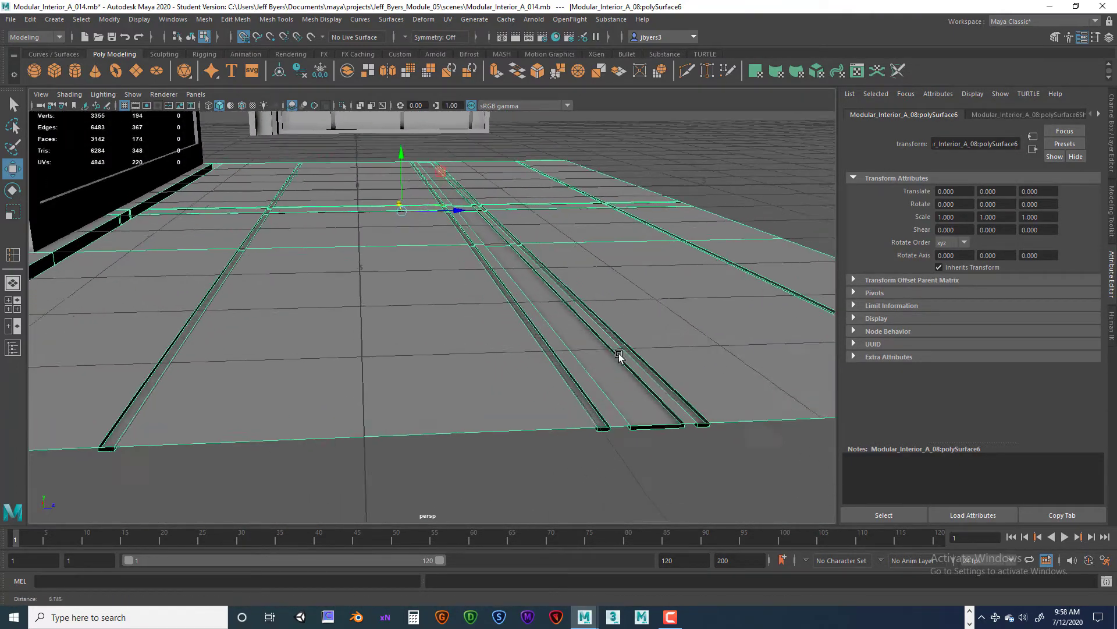
{"action": "middle_click_drag", "start_coordinate": [446, 345], "coordinate": [575, 330], "text": "alt"}
{"action": "scroll", "coordinate": [459, 354], "scroll_direction": "up", "scroll_amount": 2}
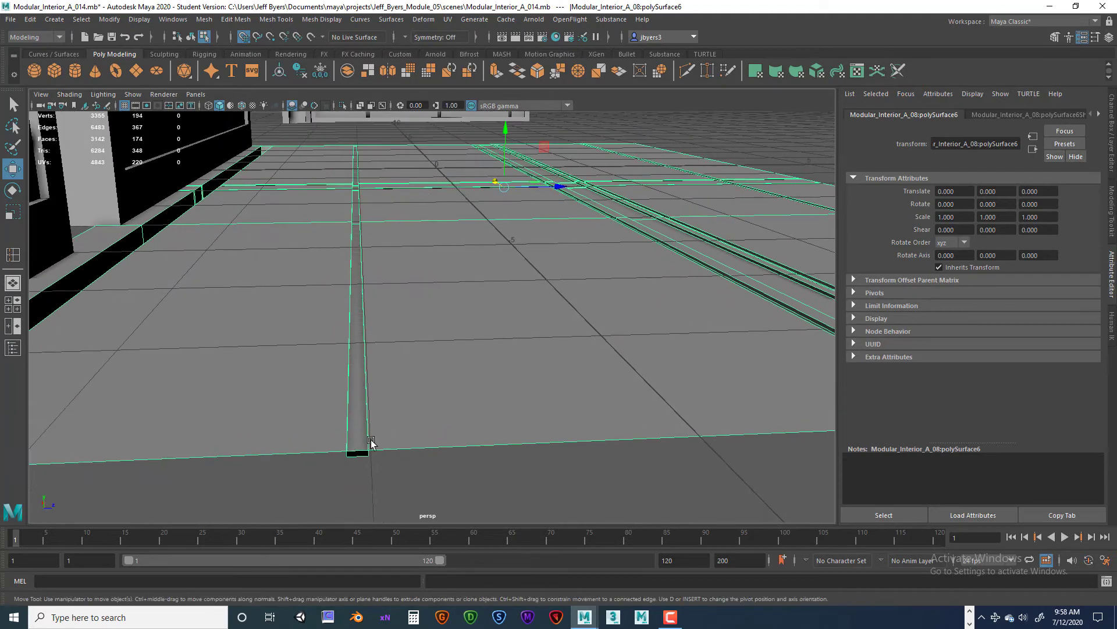
{"action": "right_click_drag", "start_coordinate": [355, 305], "coordinate": [354, 330]}
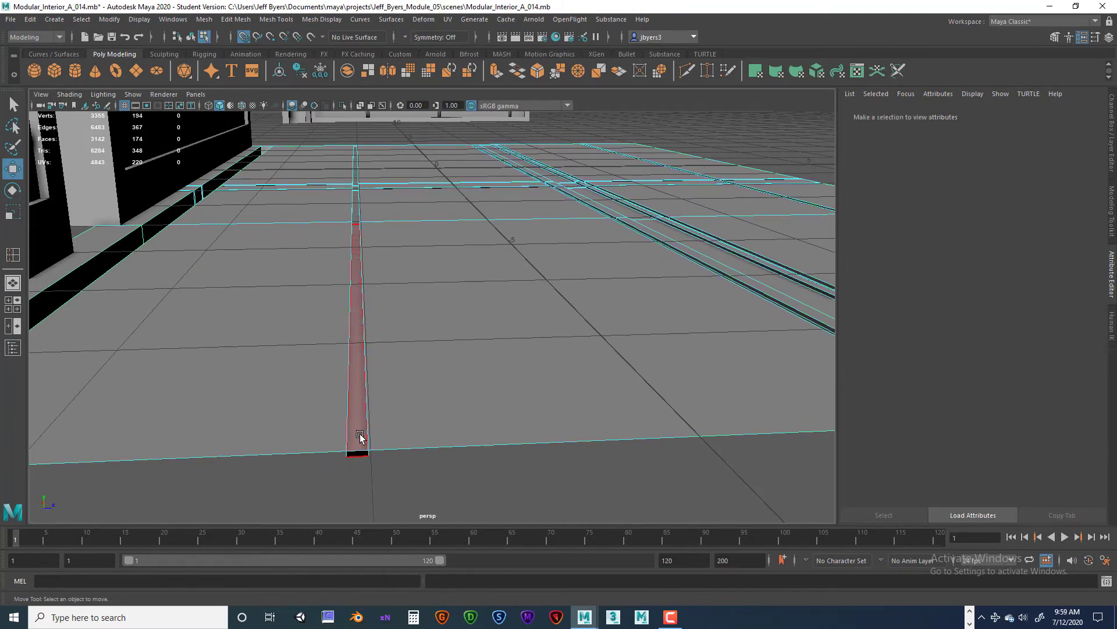
{"action": "left_click", "coordinate": [358, 454]}
{"action": "left_click_drag", "start_coordinate": [554, 426], "coordinate": [518, 422], "text": "alt"}
{"action": "middle_click_drag", "start_coordinate": [518, 423], "coordinate": [464, 392], "text": "alt"}
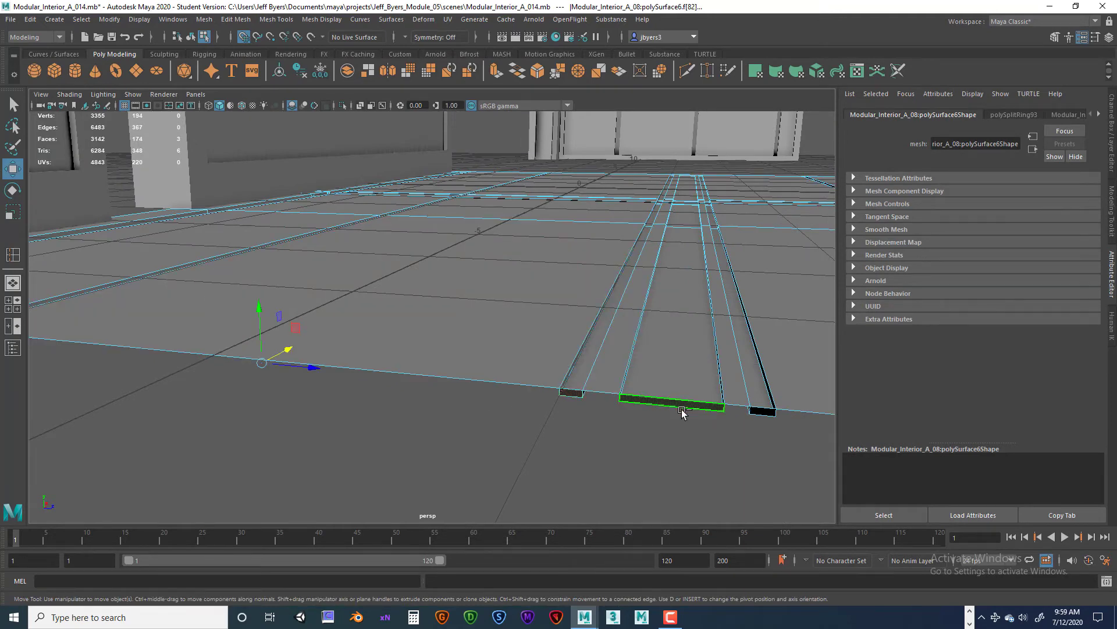
- Add the end faces of the cross groove at the long open edge and of the lengthwise grooves at the opposite short edge
{"action": "left_click_drag", "start_coordinate": [841, 405], "coordinate": [683, 392], "text": "alt"}
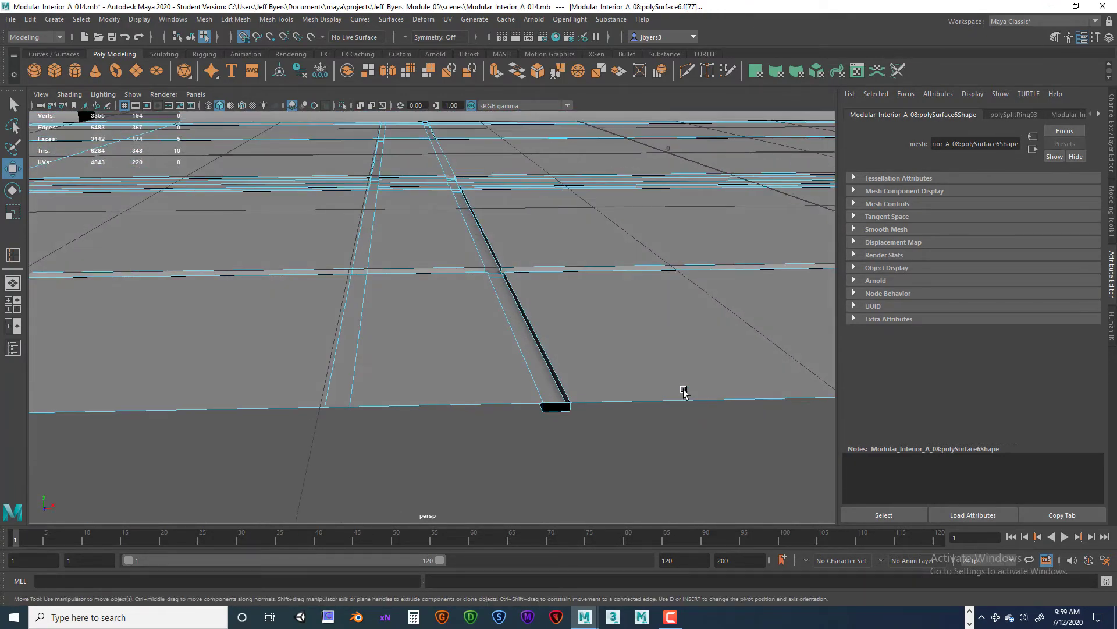
{"action": "left_click_drag", "start_coordinate": [809, 413], "coordinate": [569, 332], "text": "alt"}
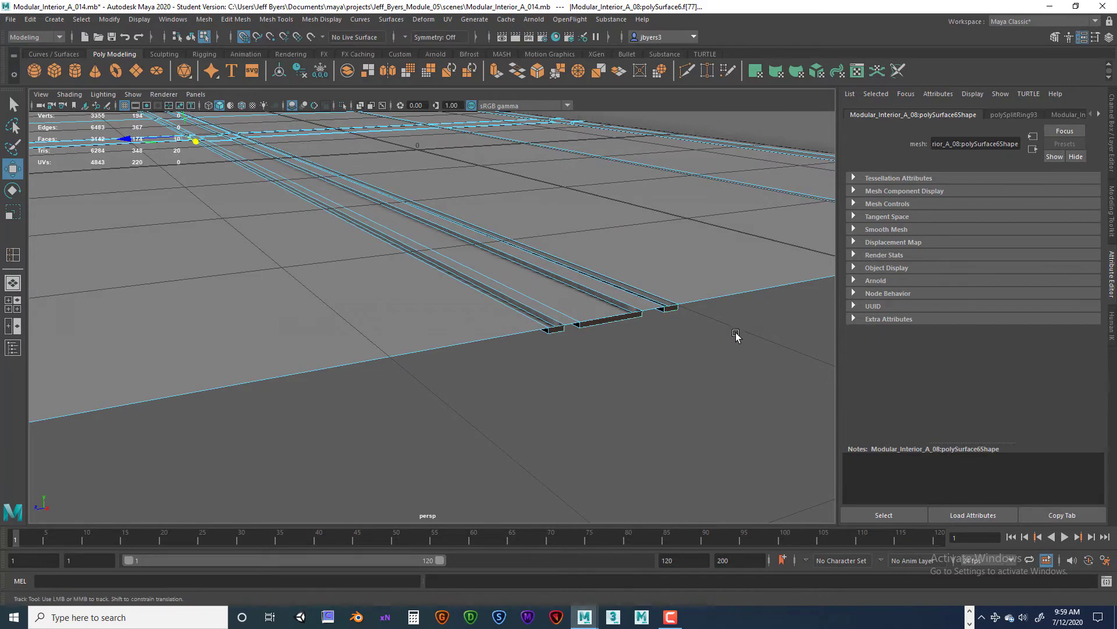
{"action": "left_click_drag", "start_coordinate": [736, 336], "coordinate": [503, 375], "text": "alt"}
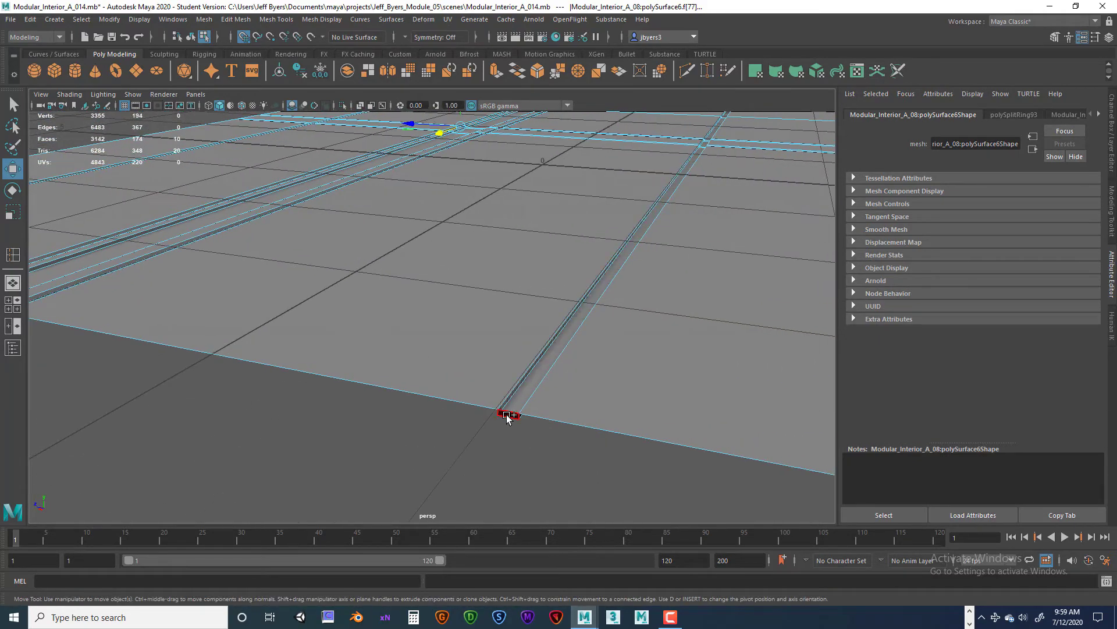
{"action": "left_click_drag", "start_coordinate": [648, 424], "coordinate": [496, 391], "text": "alt"}
{"action": "left_click", "coordinate": [504, 424], "text": "shift"}
{"action": "mouse_move", "coordinate": [596, 390]}
{"action": "left_mouse_down", "text": "alt"}
{"action": "mouse_move", "coordinate": [491, 400]}
{"action": "mouse_move", "coordinate": [623, 394]}
{"action": "mouse_move", "coordinate": [655, 362]}
{"action": "mouse_move", "coordinate": [431, 391]}
{"action": "mouse_move", "coordinate": [651, 390]}
{"action": "mouse_move", "coordinate": [529, 379]}
{"action": "mouse_move", "coordinate": [425, 399]}
{"action": "mouse_move", "coordinate": [536, 341]}
{"action": "mouse_move", "coordinate": [661, 374]}
{"action": "mouse_move", "coordinate": [601, 398]}
{"action": "left_mouse_up", "text": "alt"}
{"action": "left_click", "coordinate": [566, 321], "text": "shift"}
{"action": "right_click_drag", "start_coordinate": [575, 401], "coordinate": [687, 404], "text": "alt"}
{"action": "left_click_drag", "start_coordinate": [484, 419], "coordinate": [577, 417], "text": "alt"}
{"action": "right_click_drag", "start_coordinate": [576, 417], "coordinate": [696, 422], "text": "alt"}
{"action": "middle_click_drag", "start_coordinate": [697, 422], "coordinate": [570, 403], "text": "alt"}
- Check the selected groove end faces around the floor panel in wireframe display
{"action": "key", "text": "4"}
{"action": "scroll", "coordinate": [568, 405], "scroll_direction": "down", "scroll_amount": 3}
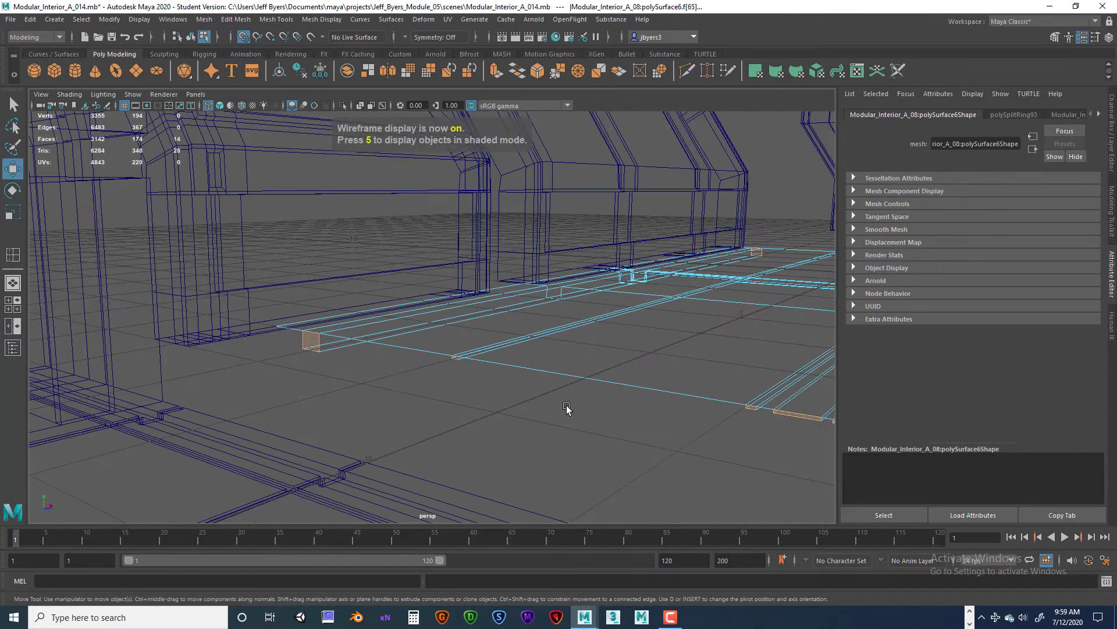
{"action": "left_click_drag", "start_coordinate": [601, 394], "coordinate": [636, 407], "text": "alt"}
{"action": "middle_click_drag", "start_coordinate": [654, 390], "coordinate": [586, 376], "text": "alt"}
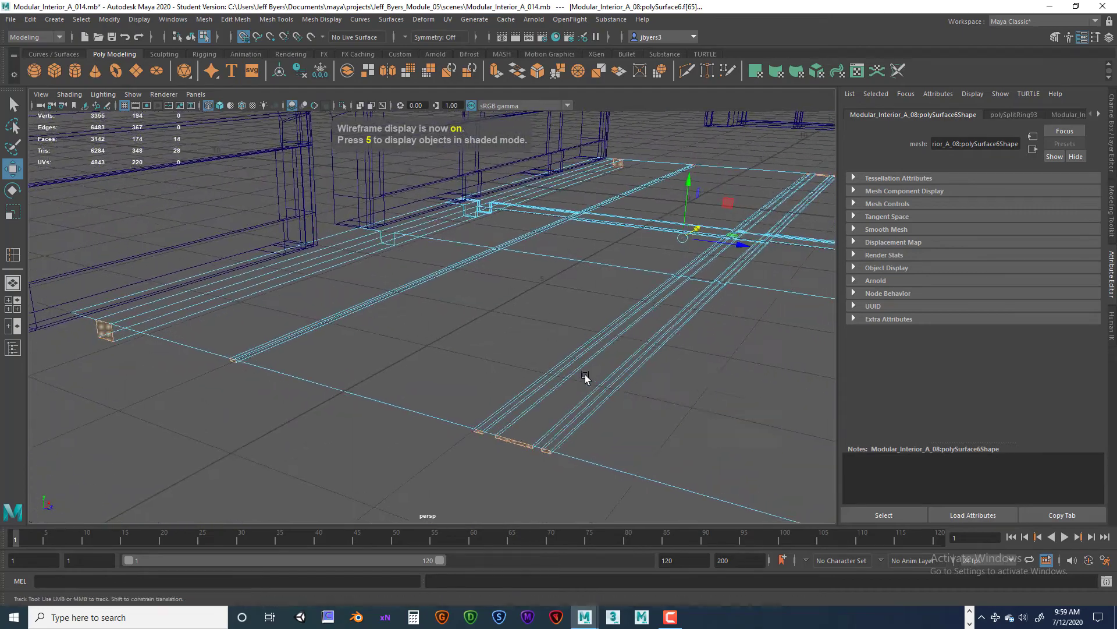
{"action": "scroll", "coordinate": [583, 376], "scroll_direction": "down", "scroll_amount": 3}
{"action": "middle_click_drag", "start_coordinate": [661, 387], "coordinate": [599, 394], "text": "alt"}
{"action": "left_click_drag", "start_coordinate": [645, 400], "coordinate": [550, 397], "text": "alt"}
{"action": "middle_click_drag", "start_coordinate": [597, 390], "coordinate": [566, 386], "text": "alt"}
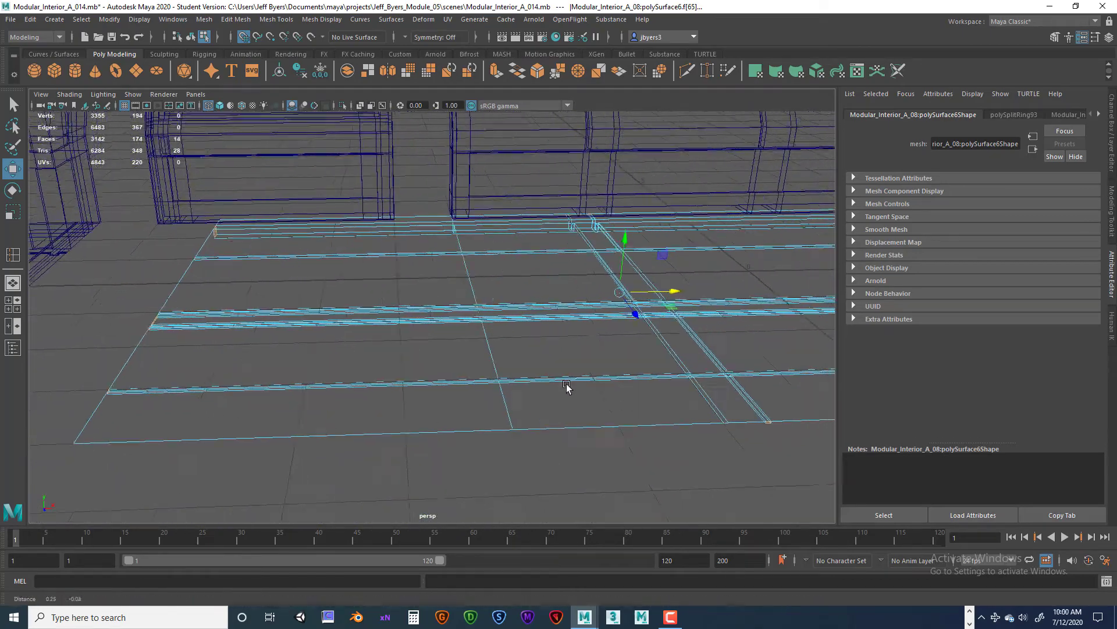
- Delete the selected groove end faces around the floor panel, return to shaded display and clear the selection
{"action": "mouse_move", "coordinate": [568, 389]}
{"action": "left_mouse_down", "text": "alt"}
{"action": "mouse_move", "coordinate": [621, 392]}
{"action": "mouse_move", "coordinate": [581, 393]}
{"action": "left_mouse_up", "text": "alt"}
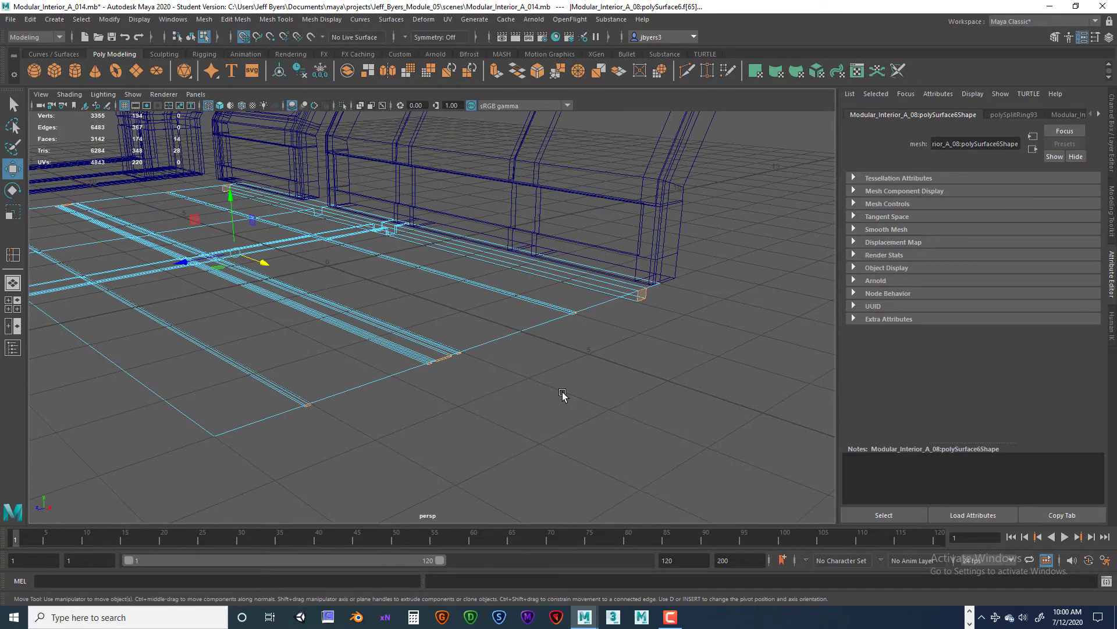
{"action": "key", "text": "Delete"}
{"action": "left_click_drag", "start_coordinate": [466, 395], "coordinate": [486, 411], "text": "alt"}
{"action": "key", "text": "5"}
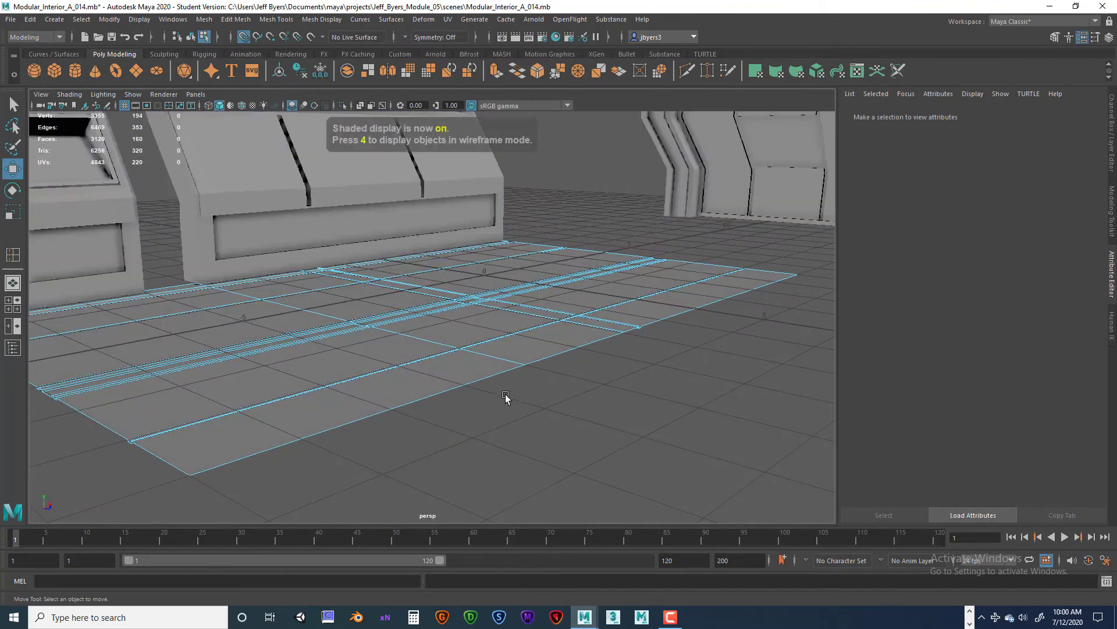
{"action": "left_click_drag", "start_coordinate": [460, 375], "coordinate": [487, 382], "text": "alt"}
{"action": "middle_click_drag", "start_coordinate": [487, 382], "coordinate": [534, 366], "text": "alt"}
{"action": "right_click_drag", "start_coordinate": [534, 367], "coordinate": [578, 370]}
{"action": "left_click", "coordinate": [761, 393]}
{"action": "scroll", "coordinate": [751, 401], "scroll_direction": "down", "scroll_amount": 5}
{"action": "left_click_drag", "start_coordinate": [736, 407], "coordinate": [424, 317], "text": "alt"}
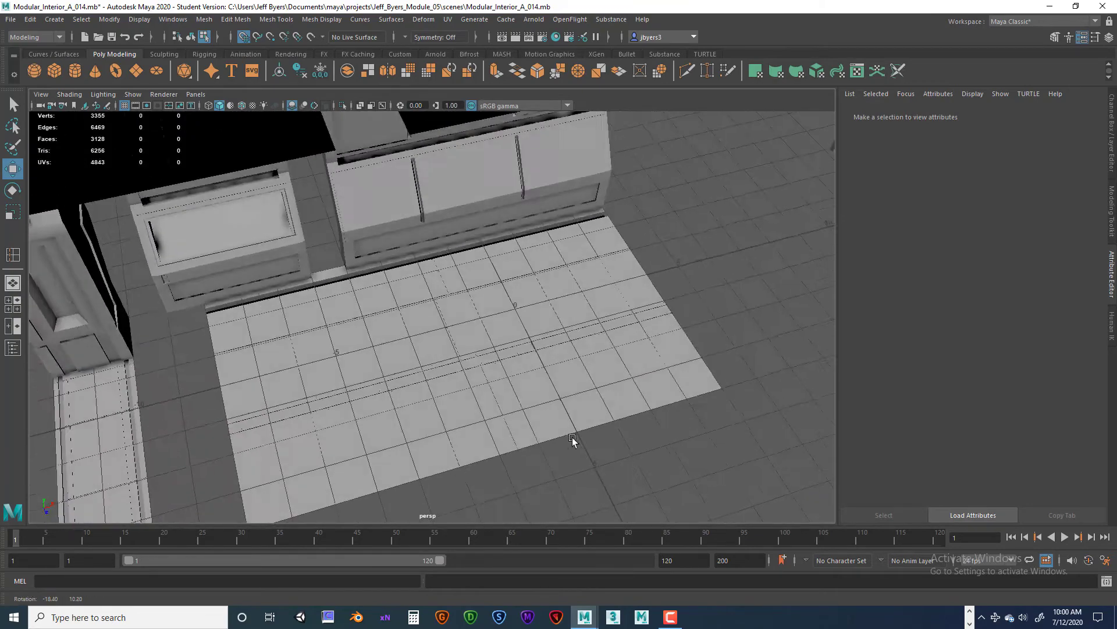
- Select all floor panel faces between the short edge by the narrow console wall and the crosswise edge loop at X -4
{"action": "scroll", "coordinate": [607, 412], "scroll_direction": "up", "scroll_amount": 5}
{"action": "left_click", "coordinate": [423, 317]}
{"action": "right_click", "coordinate": [432, 265]}
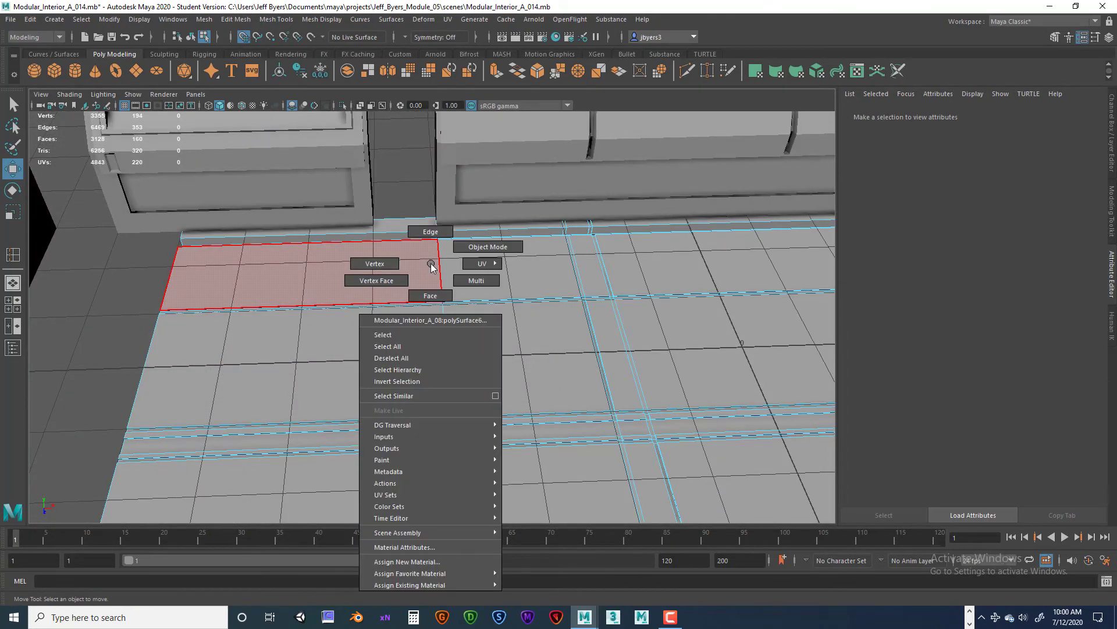
{"action": "right_click_drag", "start_coordinate": [433, 302], "coordinate": [436, 302]}
{"action": "scroll", "coordinate": [385, 316], "scroll_direction": "down", "scroll_amount": 5}
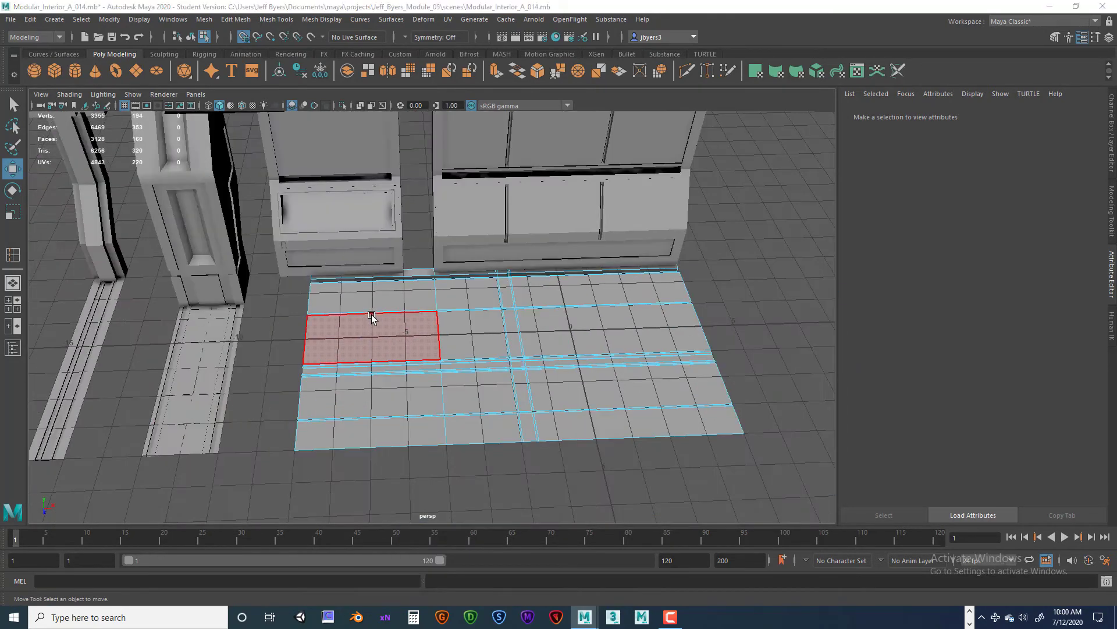
{"action": "key", "text": "space"}
{"action": "key", "text": "space"}
{"action": "scroll", "coordinate": [400, 277], "scroll_direction": "down", "scroll_amount": 2}
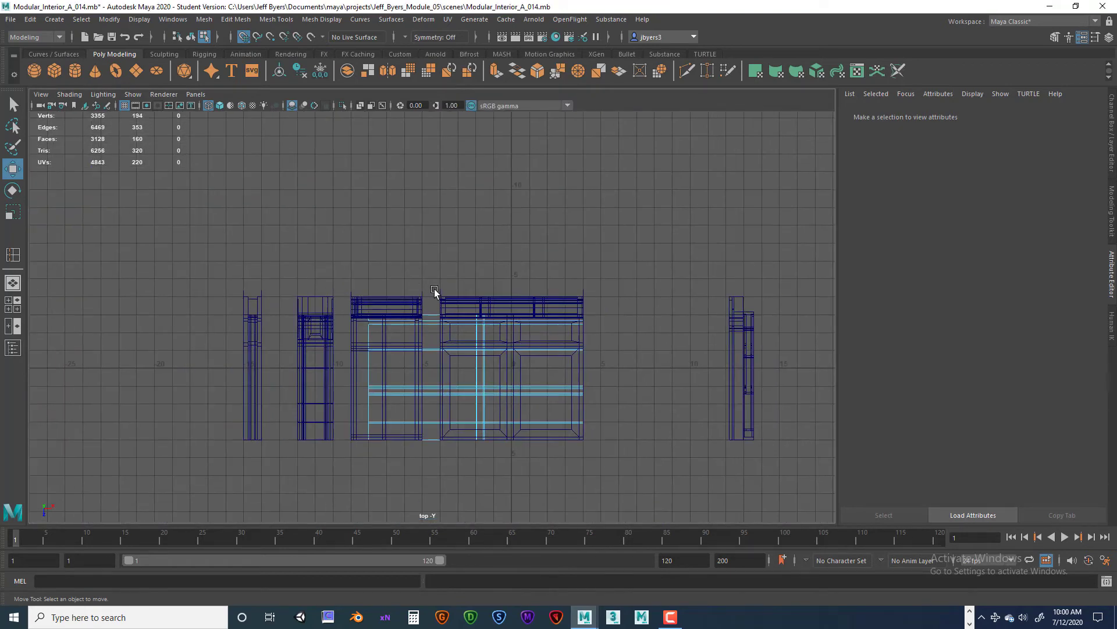
{"action": "middle_click_drag", "start_coordinate": [434, 288], "coordinate": [466, 242], "text": "alt"}
{"action": "middle_click_drag", "start_coordinate": [496, 279], "coordinate": [540, 308], "text": "alt"}
{"action": "scroll", "coordinate": [539, 309], "scroll_direction": "up", "scroll_amount": 1}
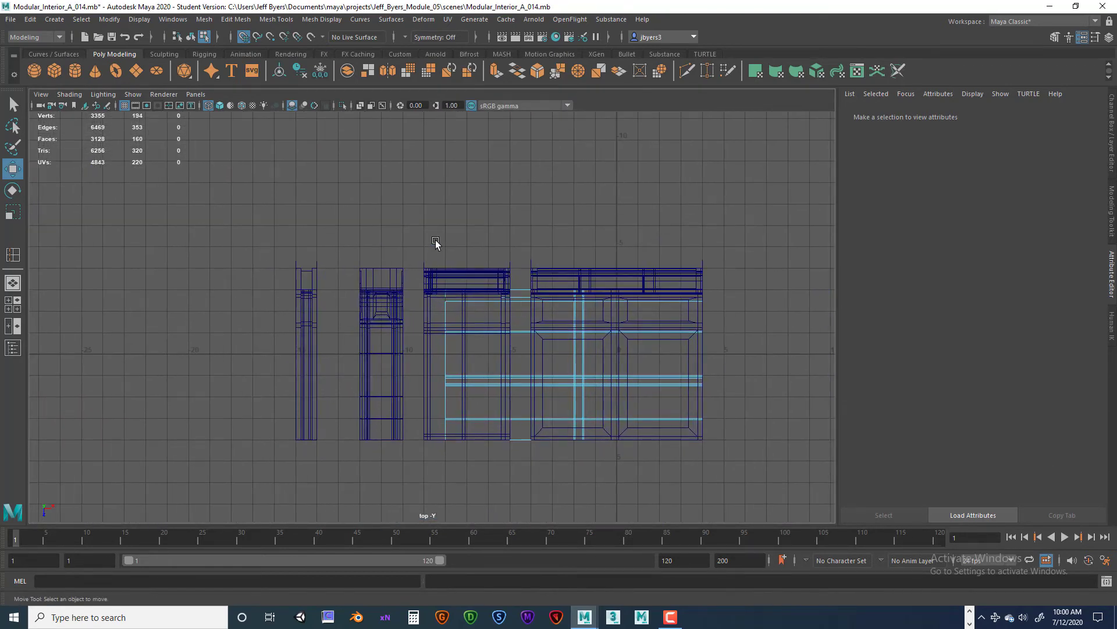
{"action": "left_click_drag", "start_coordinate": [507, 482], "coordinate": [507, 483]}
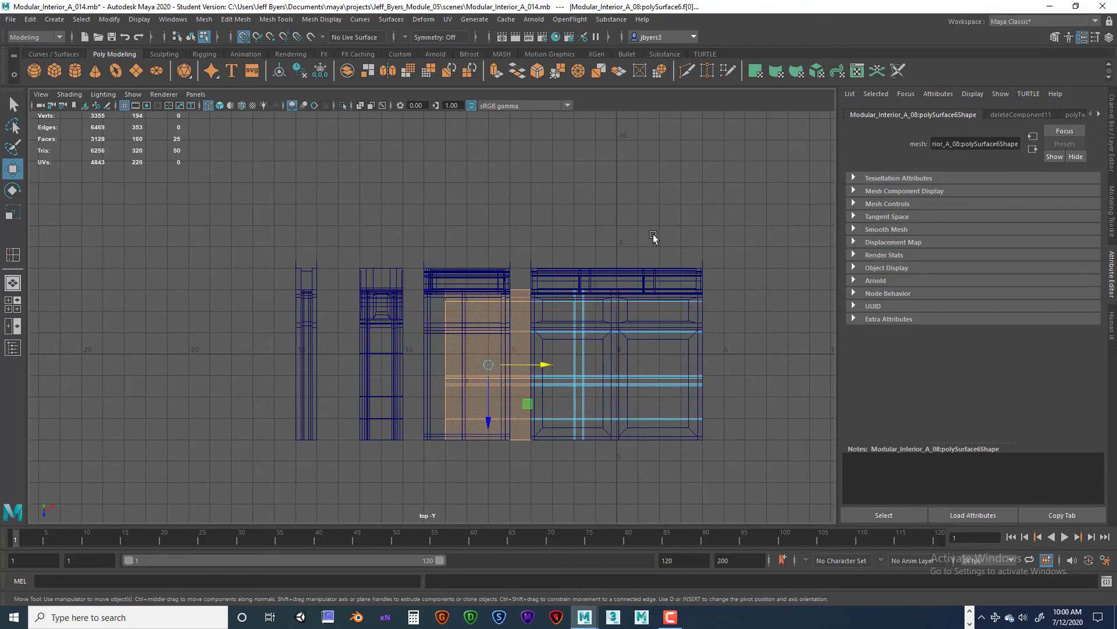
- Extract the selected floor faces from the rest of the panel, keeping them together
{"action": "key", "text": "space"}
{"action": "key", "text": "space"}
{"action": "left_click_drag", "start_coordinate": [520, 320], "coordinate": [541, 283], "text": "alt"}
{"action": "scroll", "coordinate": [542, 324], "scroll_direction": "up", "scroll_amount": 3}
{"action": "key", "text": "space"}
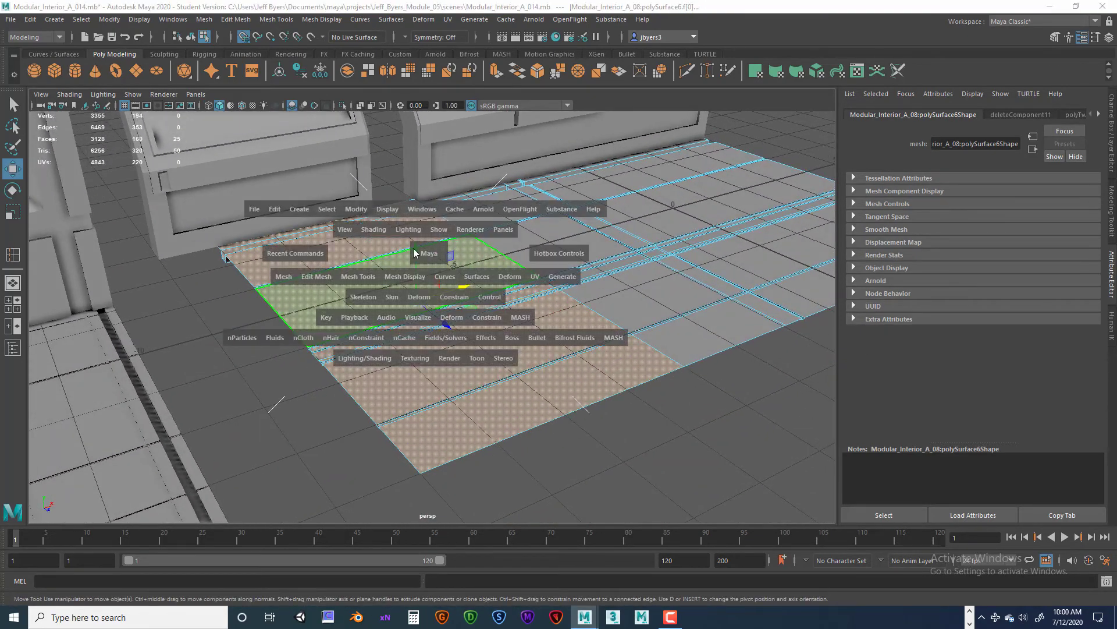
{"action": "left_click", "coordinate": [320, 280]}
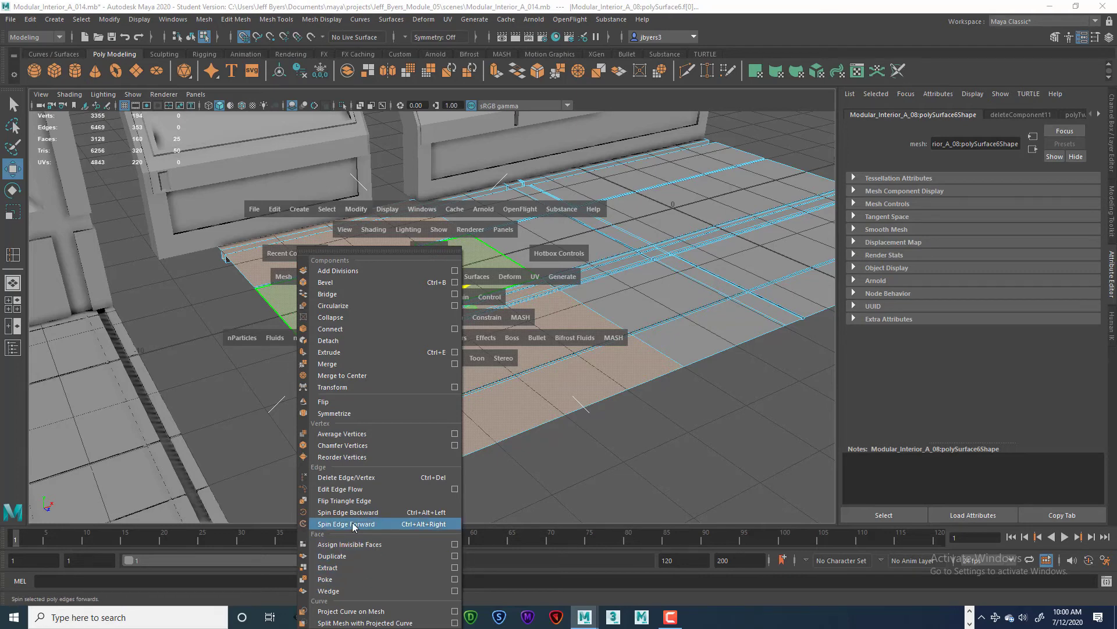
{"action": "left_click", "coordinate": [340, 567]}
- Move the extracted floor piece -1 unit along X, in line with the narrow console wall, and deselect it
{"action": "right_click", "coordinate": [501, 274]}
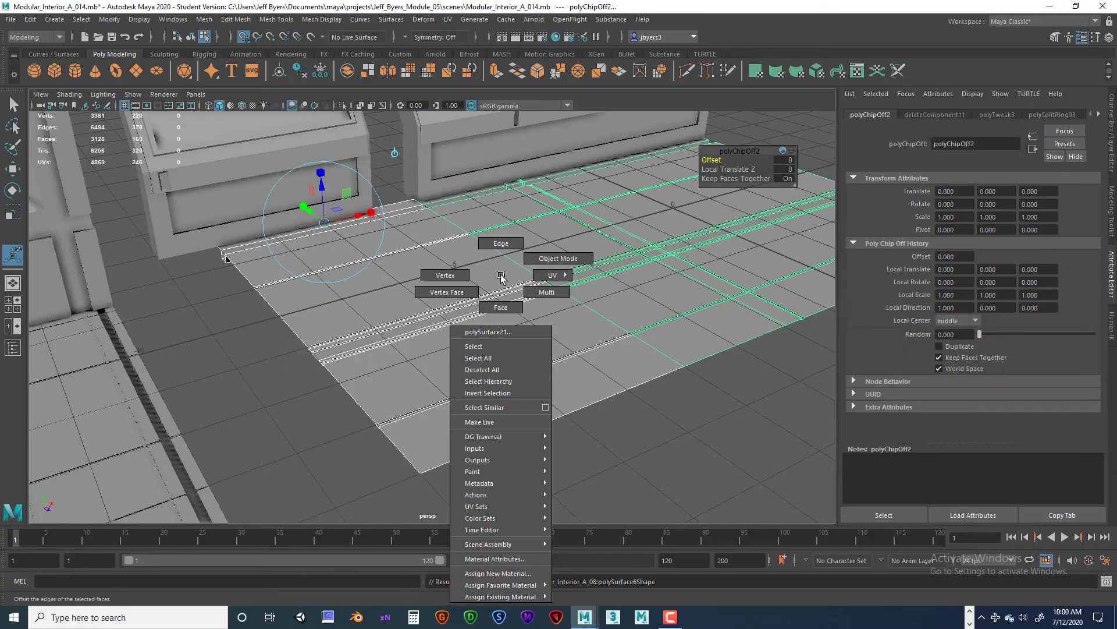
{"action": "left_click", "coordinate": [472, 346]}
{"action": "key", "text": "f"}
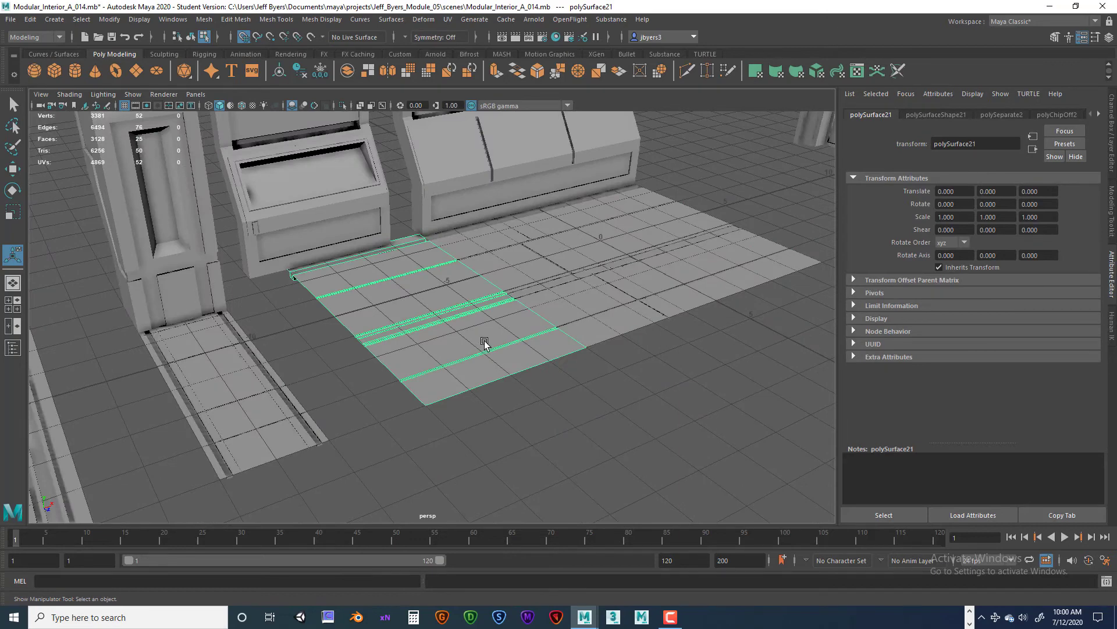
{"action": "mouse_move", "coordinate": [485, 344]}
{"action": "left_mouse_down", "text": "alt"}
{"action": "mouse_move", "coordinate": [498, 344]}
{"action": "mouse_move", "coordinate": [444, 334]}
{"action": "mouse_move", "coordinate": [466, 340]}
{"action": "left_mouse_up", "text": "alt"}
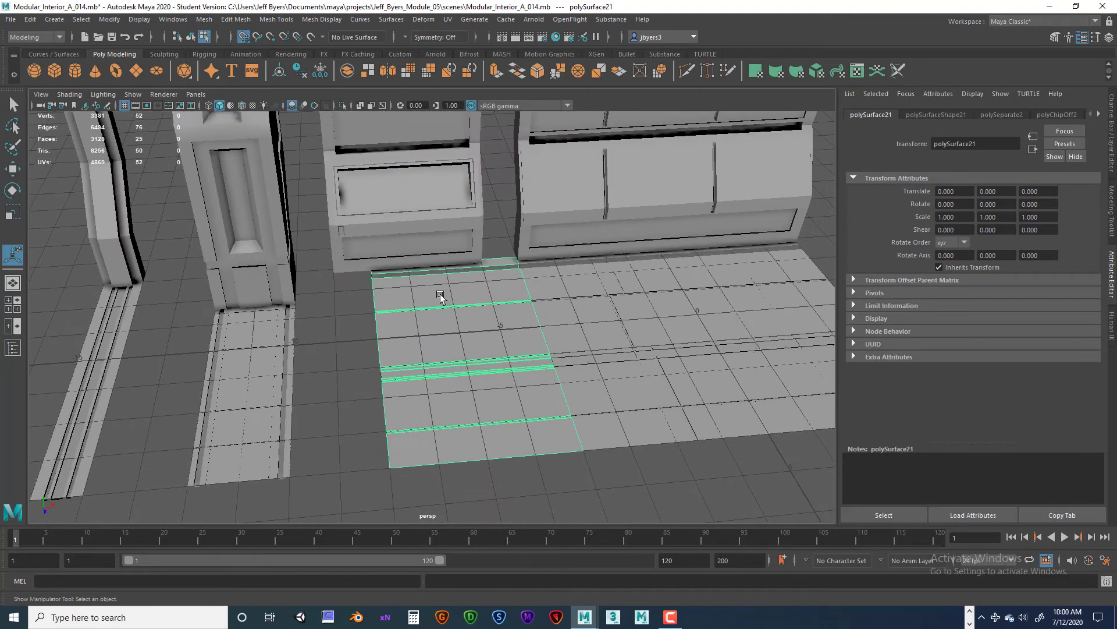
{"action": "key", "text": "w"}
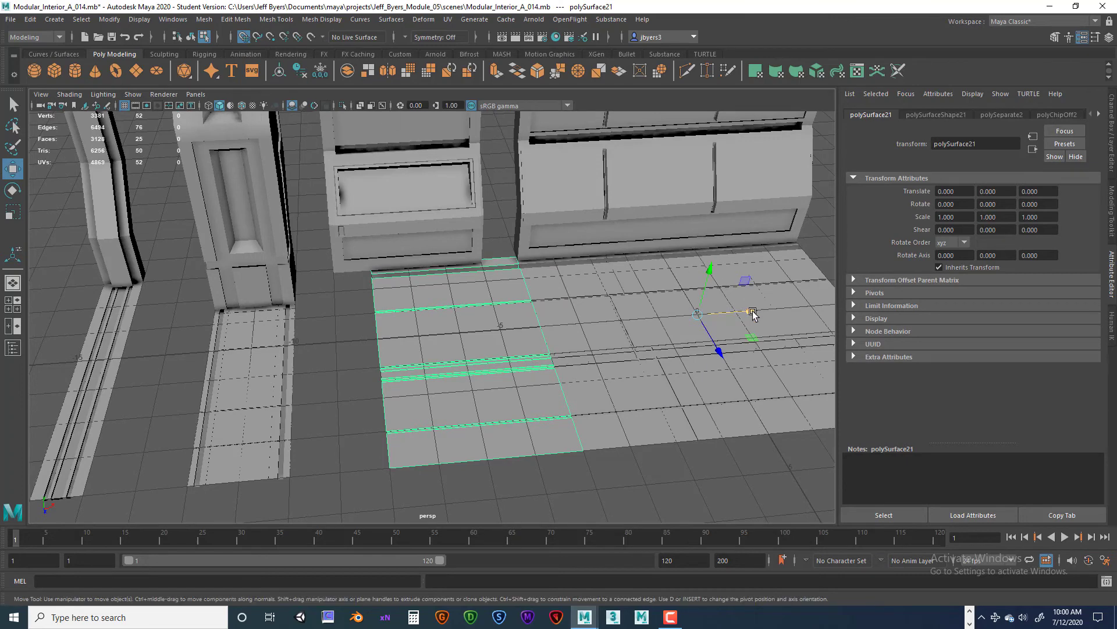
{"action": "left_click_drag", "start_coordinate": [752, 313], "coordinate": [658, 327]}
{"action": "left_click", "coordinate": [554, 455]}
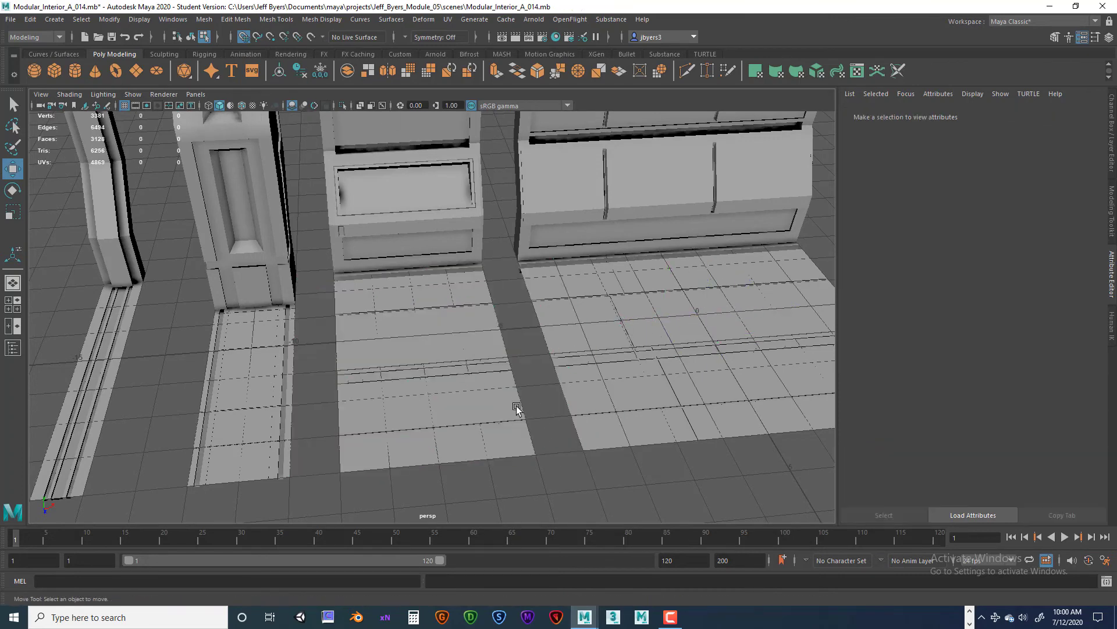
- Select the shifted floor piece and inspect its fit against the narrow console wall
{"action": "left_click_drag", "start_coordinate": [485, 403], "coordinate": [560, 346], "text": "alt"}
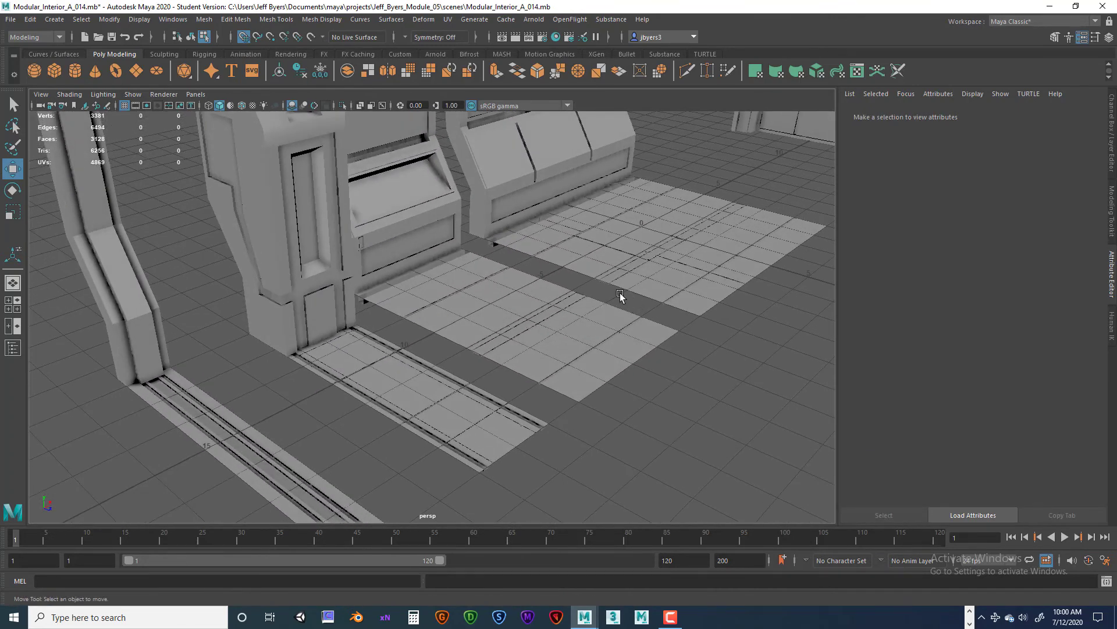
{"action": "left_click_drag", "start_coordinate": [620, 294], "coordinate": [605, 300], "text": "alt"}
{"action": "right_click_drag", "start_coordinate": [549, 328], "coordinate": [552, 364]}
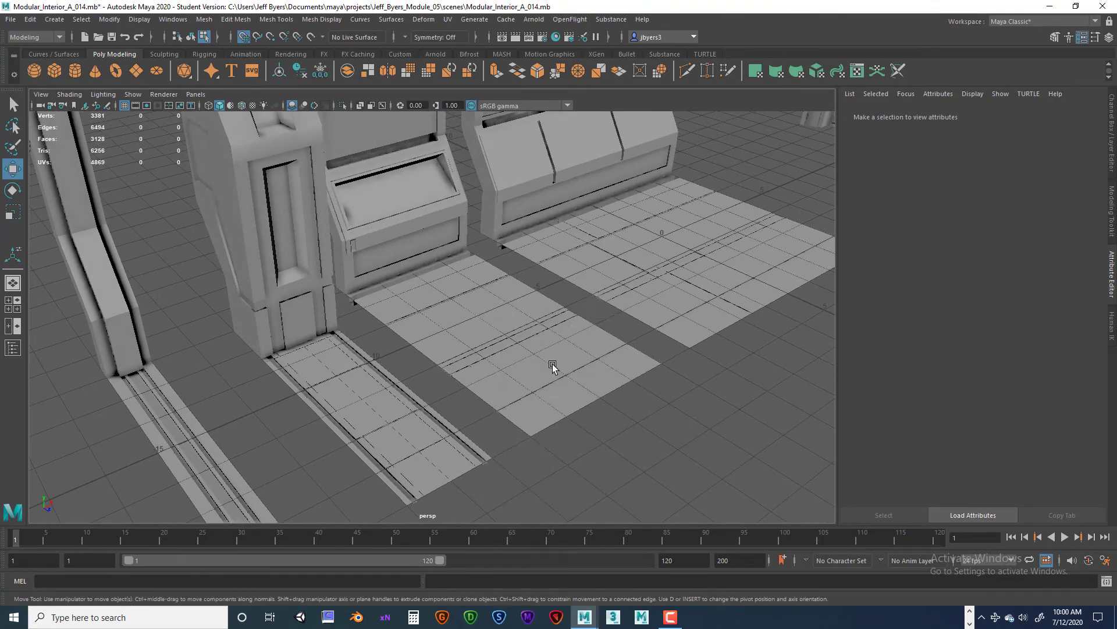
{"action": "left_click", "coordinate": [553, 365]}
{"action": "scroll", "coordinate": [582, 367], "scroll_direction": "down", "scroll_amount": 5}
{"action": "left_click_drag", "start_coordinate": [581, 369], "coordinate": [585, 352], "text": "alt"}
{"action": "scroll", "coordinate": [582, 352], "scroll_direction": "up", "scroll_amount": 7}
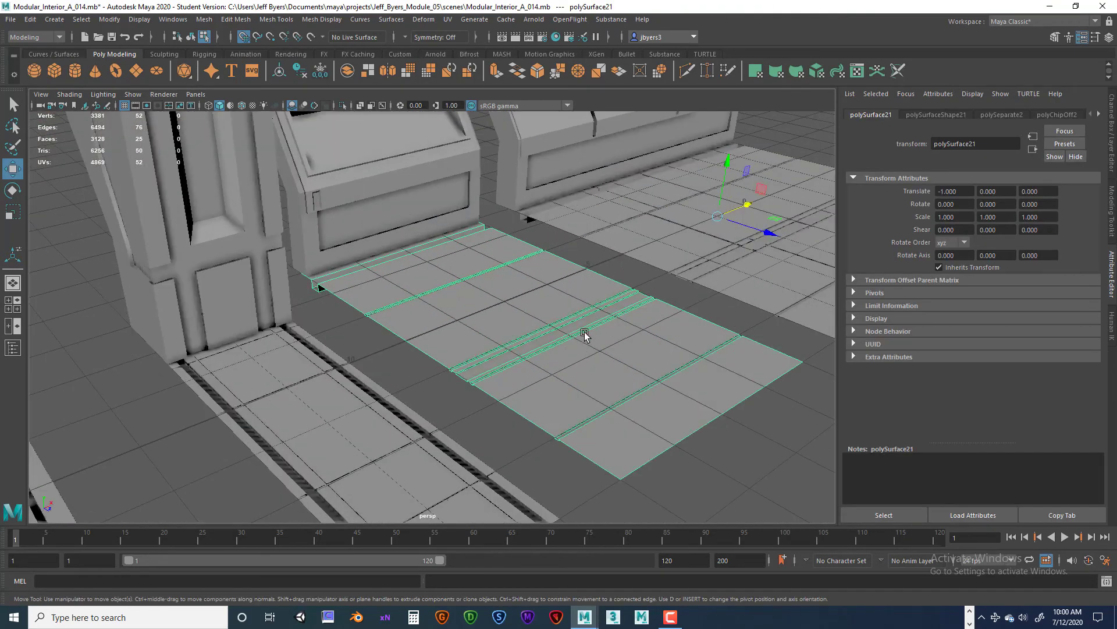
- Try a face selection on the floor panel by the wide console wall and clear it
{"action": "left_click", "coordinate": [654, 244], "text": "shift"}
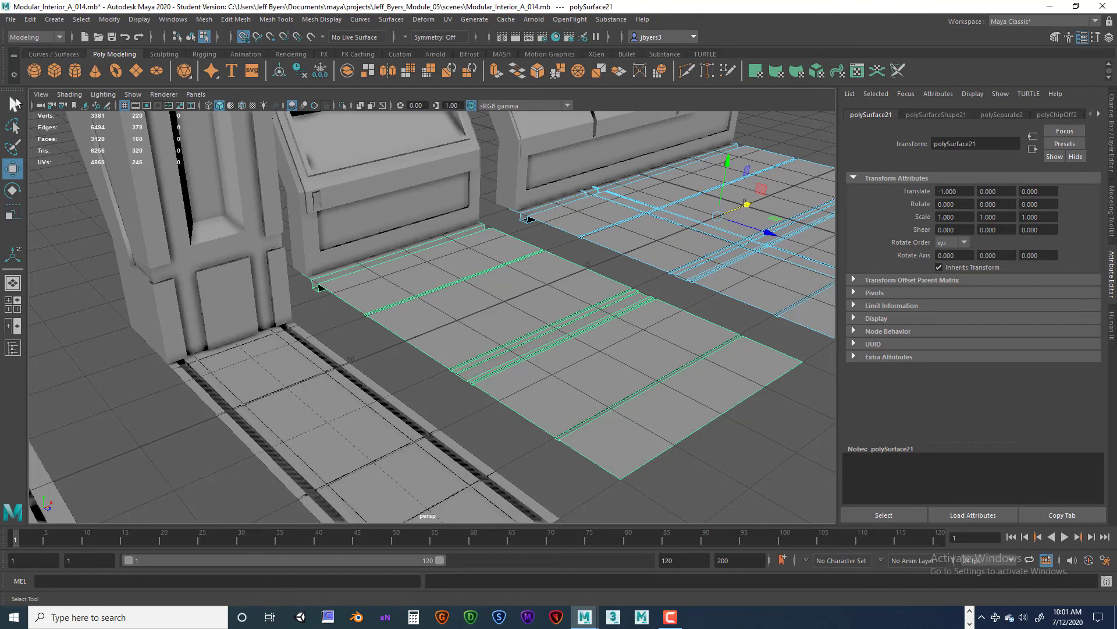
{"action": "left_click", "coordinate": [705, 245]}
{"action": "left_click_drag", "start_coordinate": [665, 274], "coordinate": [640, 279], "text": "alt"}
{"action": "middle_click_drag", "start_coordinate": [640, 279], "coordinate": [470, 257], "text": "alt"}
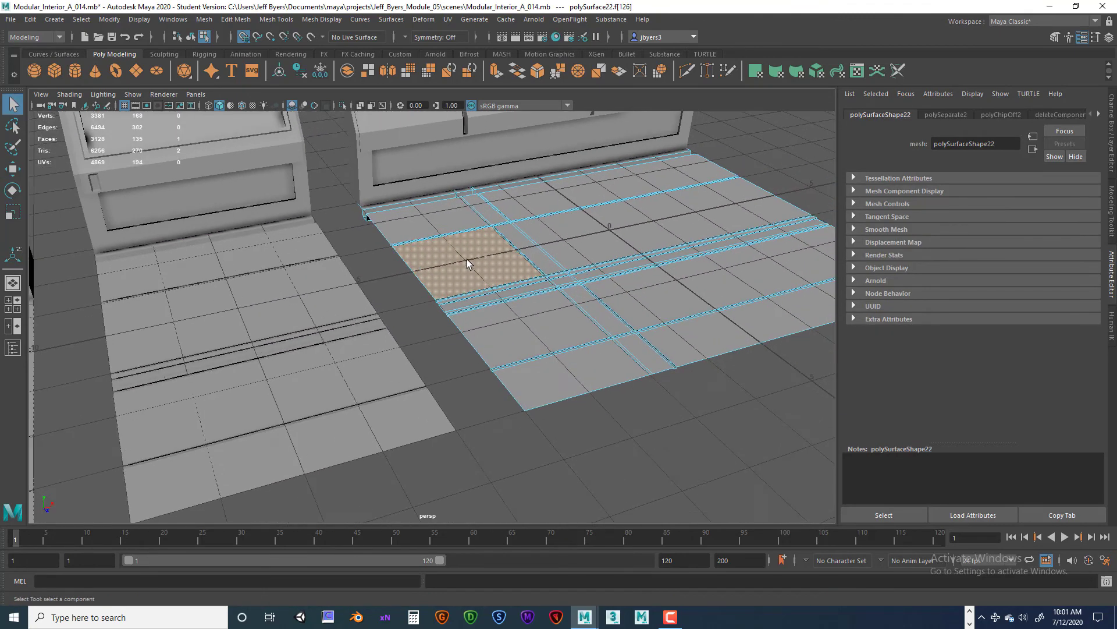
{"action": "right_click", "coordinate": [471, 256]}
{"action": "right_click_drag", "start_coordinate": [472, 257], "coordinate": [477, 327]}
{"action": "left_click", "coordinate": [633, 449]}
- Select the wide console wall's floor panel as a whole object and view it together with the neighbouring modules
{"action": "left_click_drag", "start_coordinate": [632, 446], "coordinate": [736, 446], "text": "alt"}
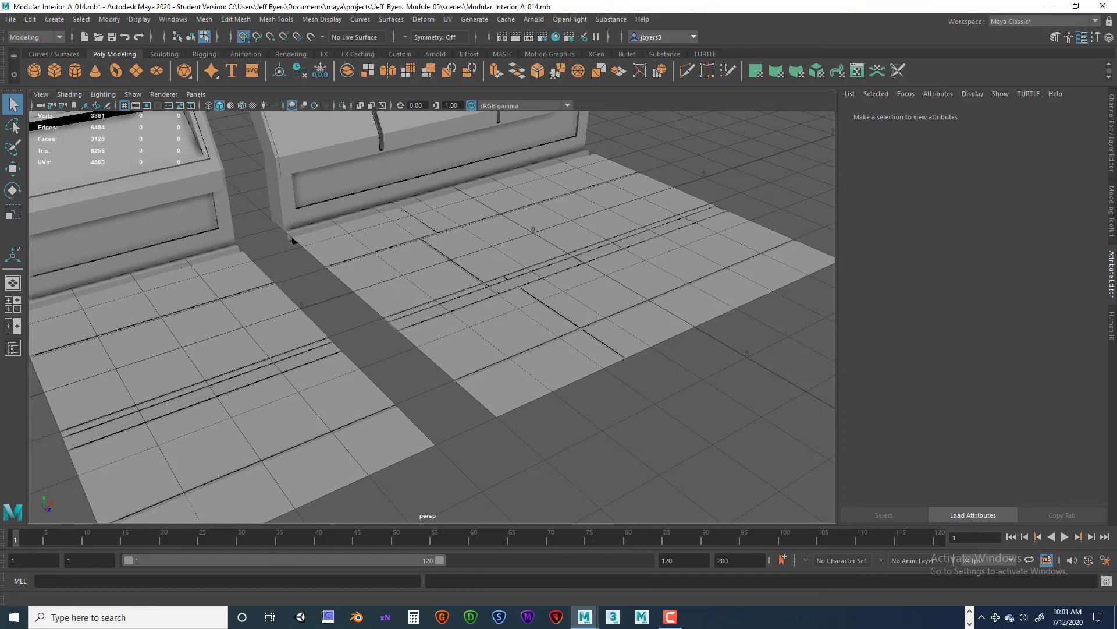
{"action": "mouse_move", "coordinate": [452, 364]}
{"action": "left_mouse_down", "text": "alt"}
{"action": "mouse_move", "coordinate": [484, 369]}
{"action": "mouse_move", "coordinate": [539, 331]}
{"action": "mouse_move", "coordinate": [430, 351]}
{"action": "mouse_move", "coordinate": [444, 347]}
{"action": "left_mouse_up", "text": "alt"}
{"action": "right_click_drag", "start_coordinate": [445, 347], "coordinate": [539, 353], "text": "alt"}
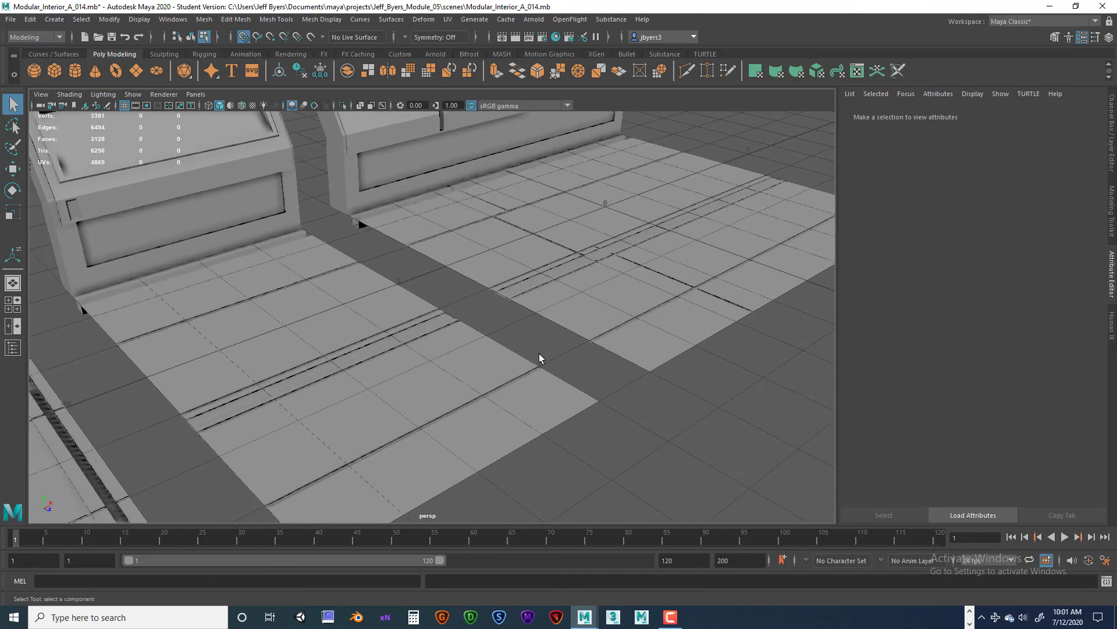
{"action": "left_click_drag", "start_coordinate": [539, 354], "coordinate": [466, 364], "text": "alt"}
{"action": "left_click", "coordinate": [557, 330]}
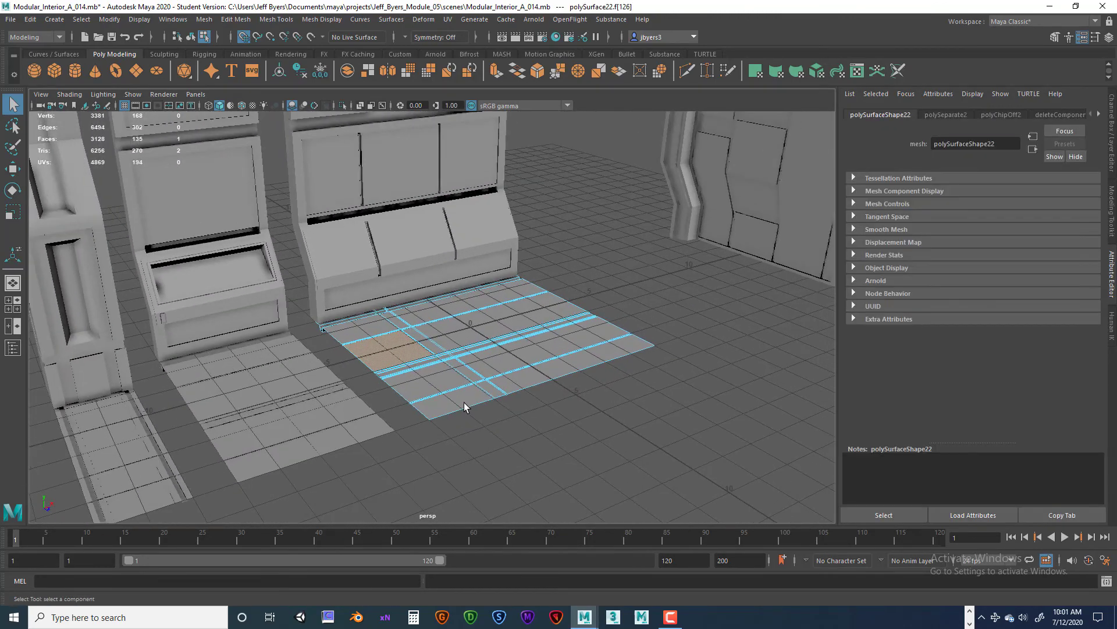
{"action": "right_click_drag", "start_coordinate": [466, 296], "coordinate": [526, 398]}
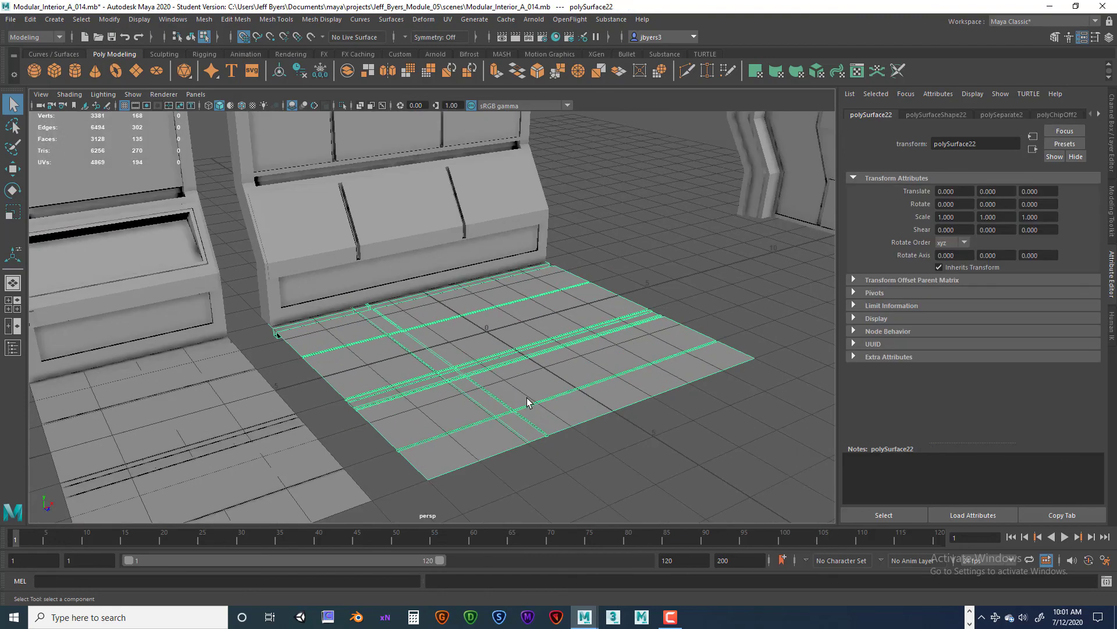
{"action": "middle_click_drag", "start_coordinate": [502, 383], "coordinate": [586, 357], "text": "alt"}
{"action": "left_click_drag", "start_coordinate": [404, 346], "coordinate": [482, 313], "text": "alt"}
{"action": "right_click_drag", "start_coordinate": [421, 354], "coordinate": [361, 354], "text": "alt"}
{"action": "middle_click_drag", "start_coordinate": [361, 354], "coordinate": [343, 397], "text": "alt"}
{"action": "right_click_drag", "start_coordinate": [342, 397], "coordinate": [364, 396], "text": "alt"}
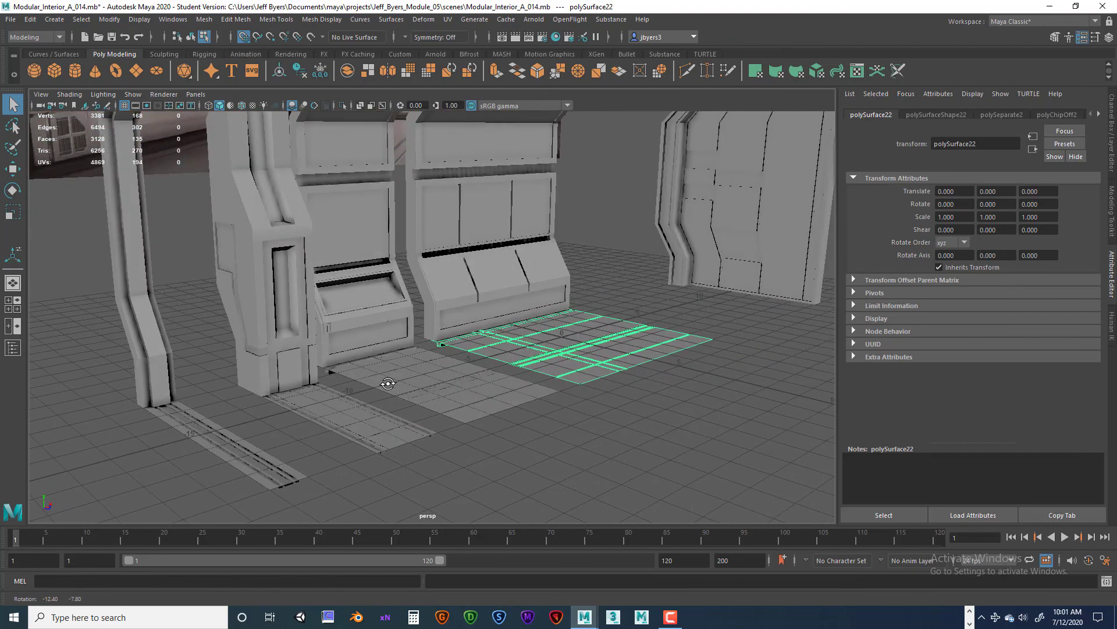